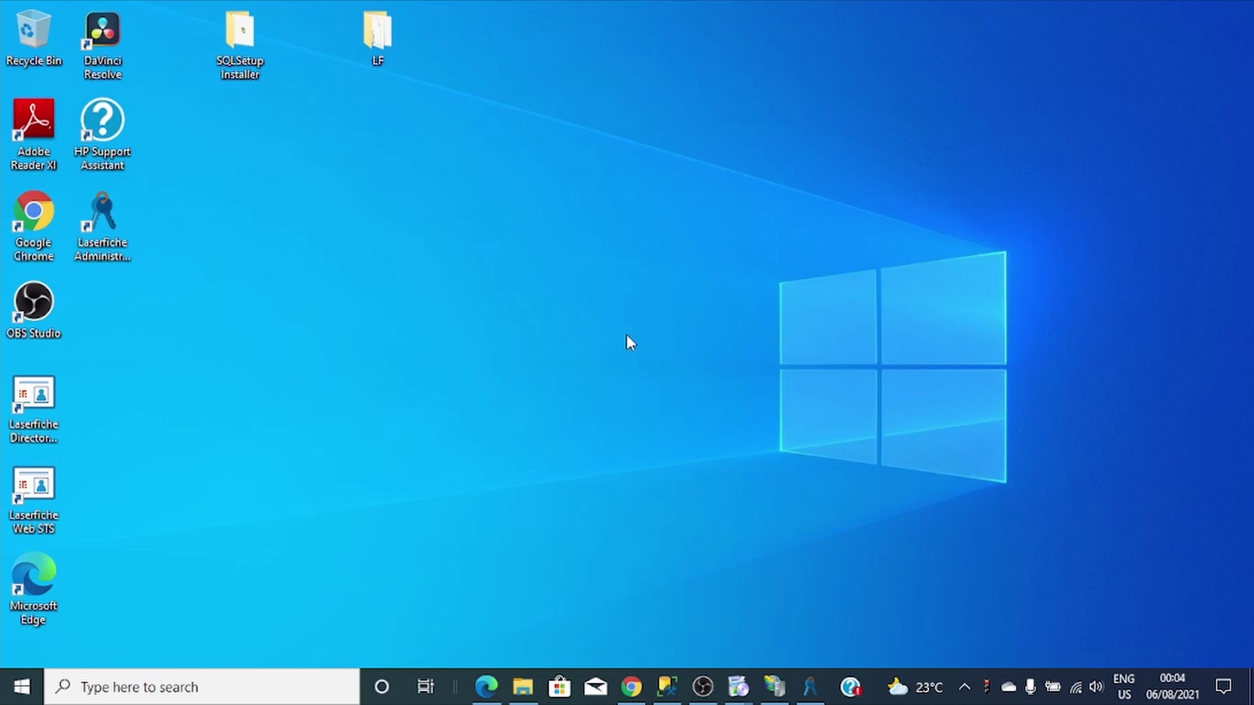
# Launch Autorun.exe from the LF folder, choose English, and start the Workflow installation.
pyautogui.doubleClick(389, 41)
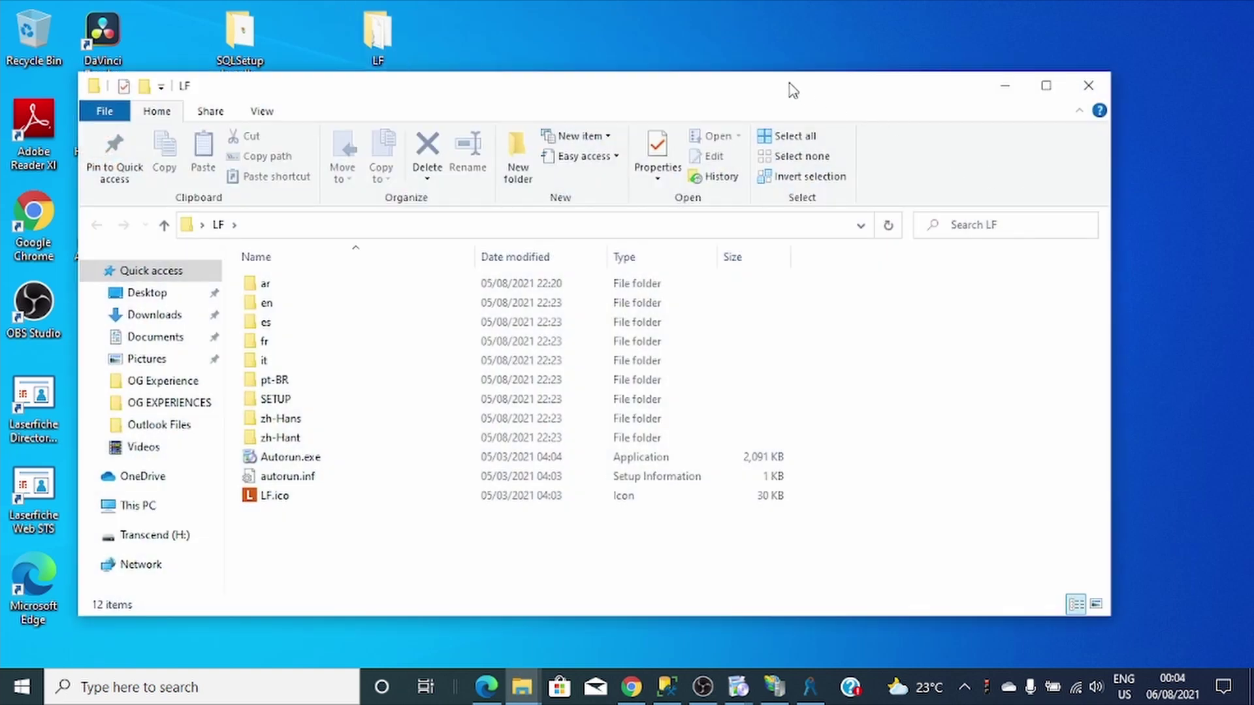
pyautogui.moveTo(793, 90); pyautogui.dragTo(820, 72)
pyautogui.doubleClick(335, 441)
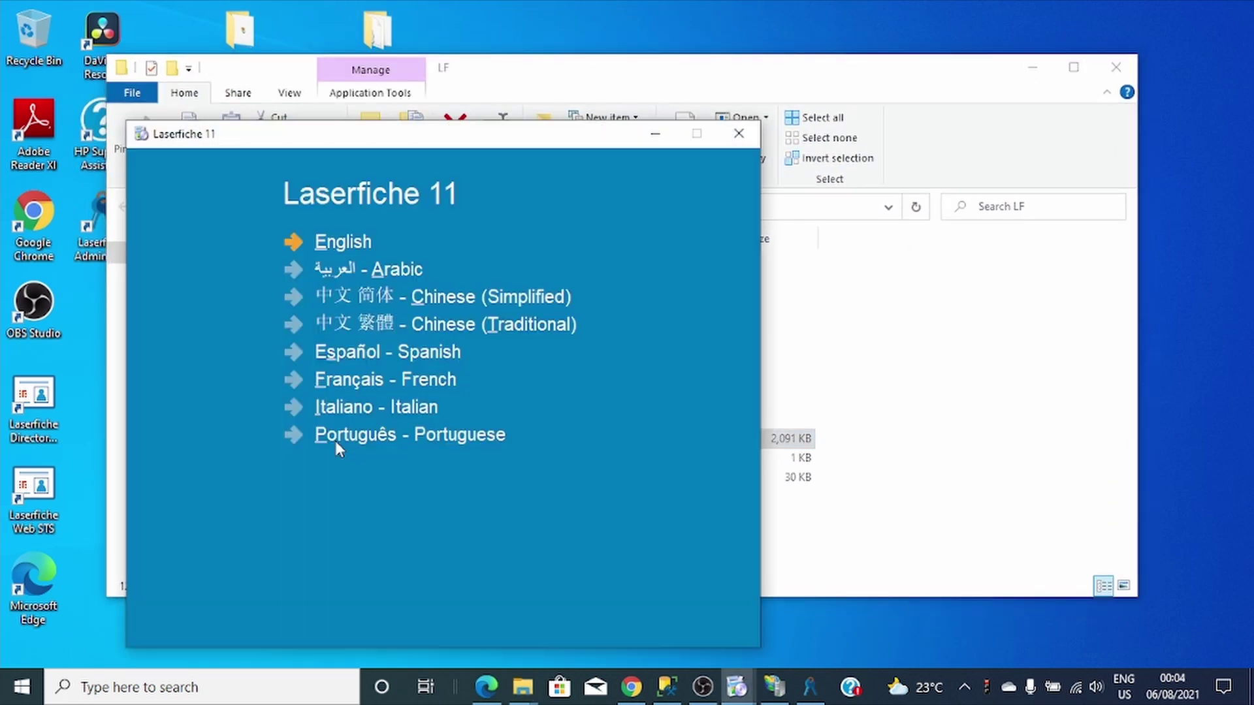
pyautogui.click(358, 245)
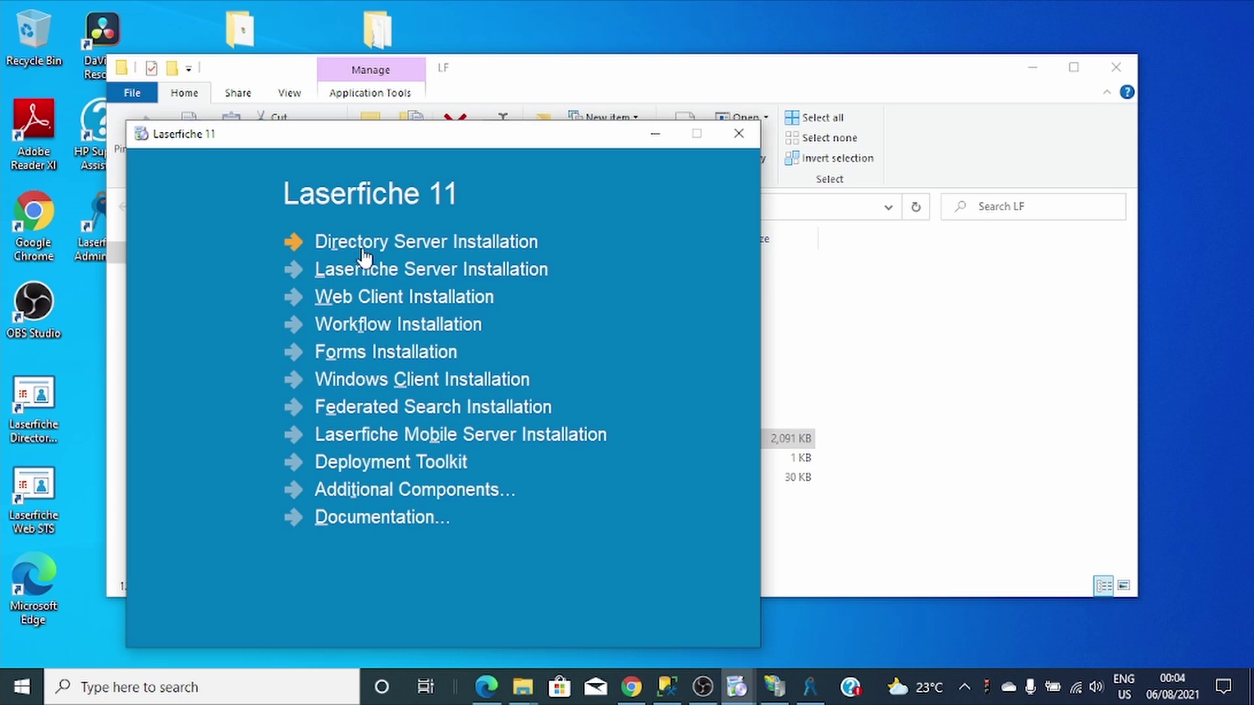
pyautogui.click(363, 330)
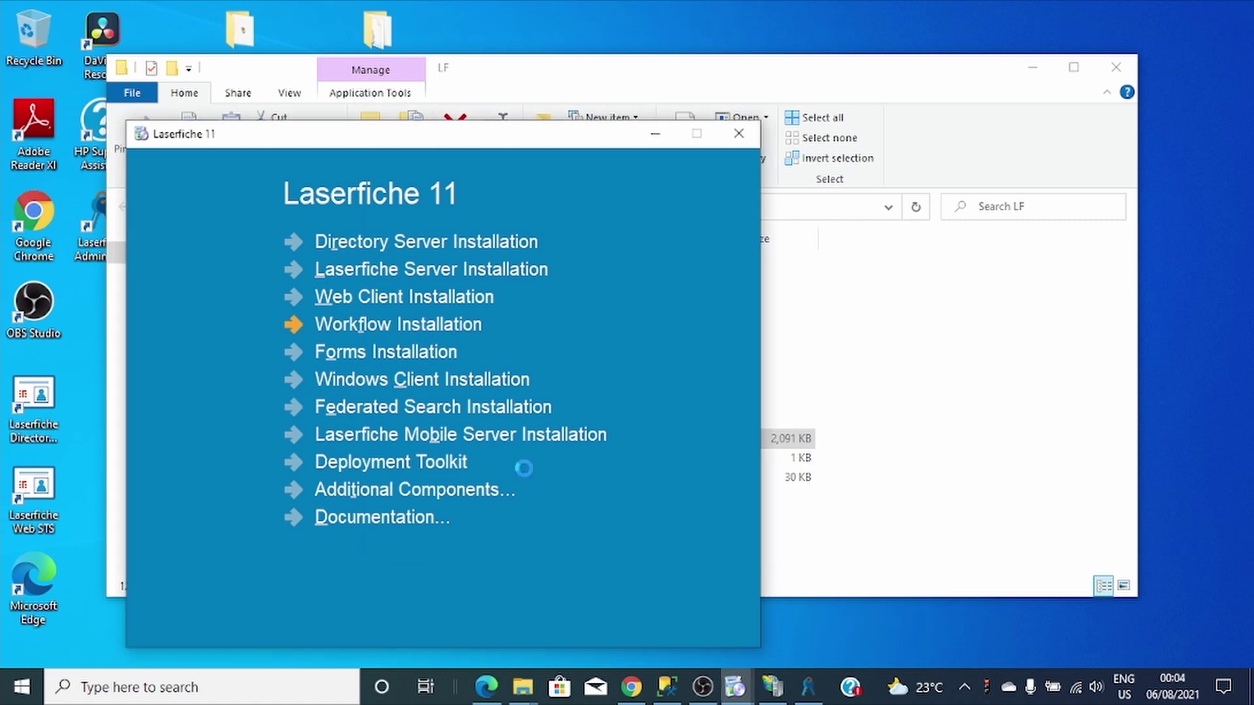
# Accept the Laserfiche Workflow 11 licence agreement.
pyautogui.click(755, 532)
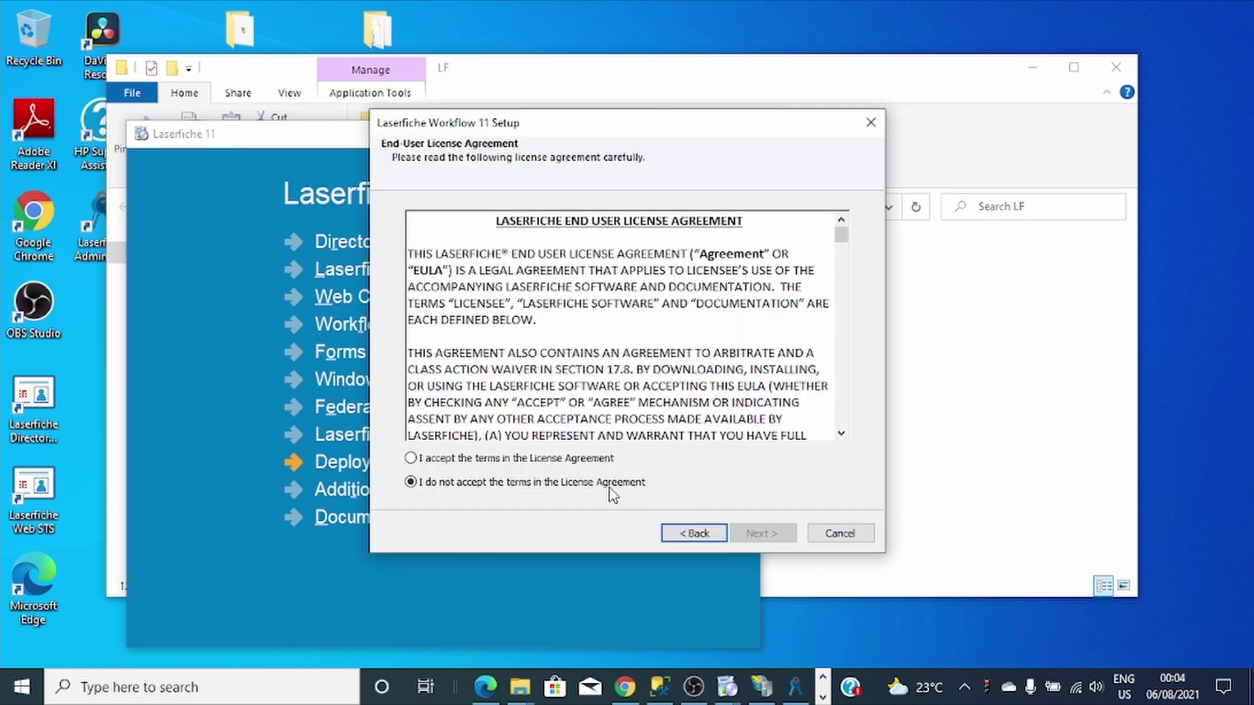
pyautogui.click(525, 460)
pyautogui.click(761, 534)
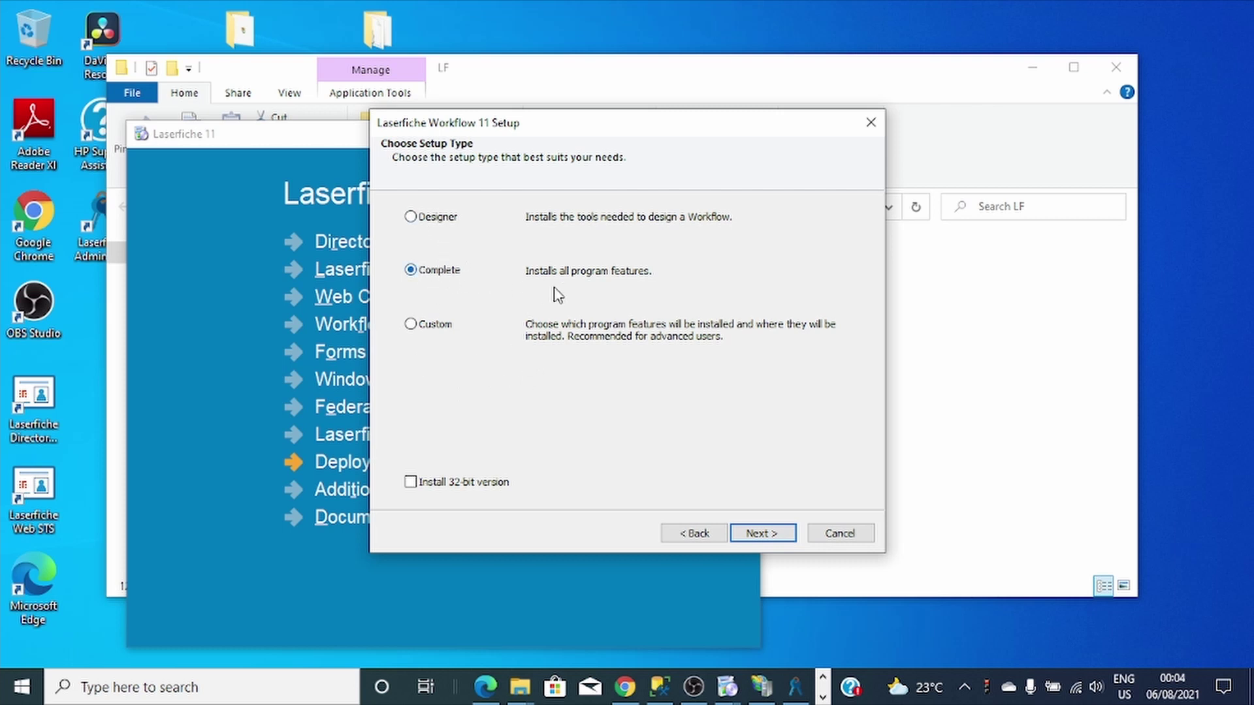
# Choose the Complete setup with 32-bit left unchecked, then review the install summary.
pyautogui.click(788, 536)
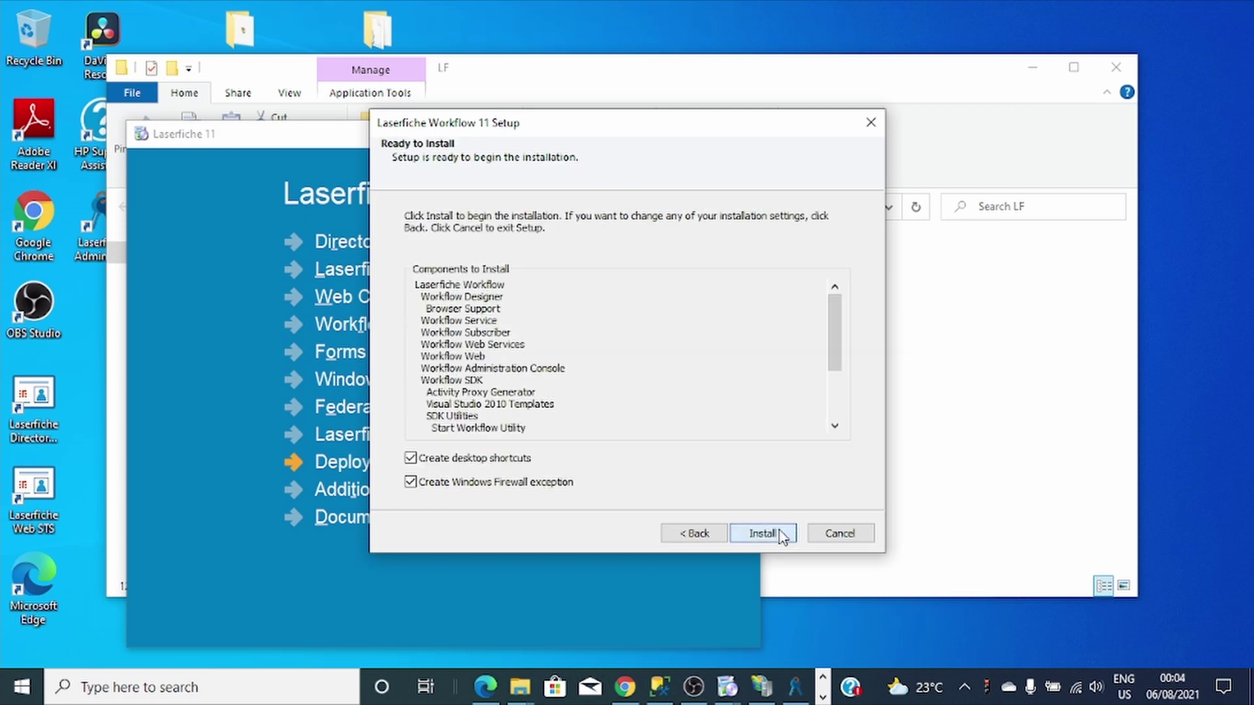
pyautogui.click(683, 536)
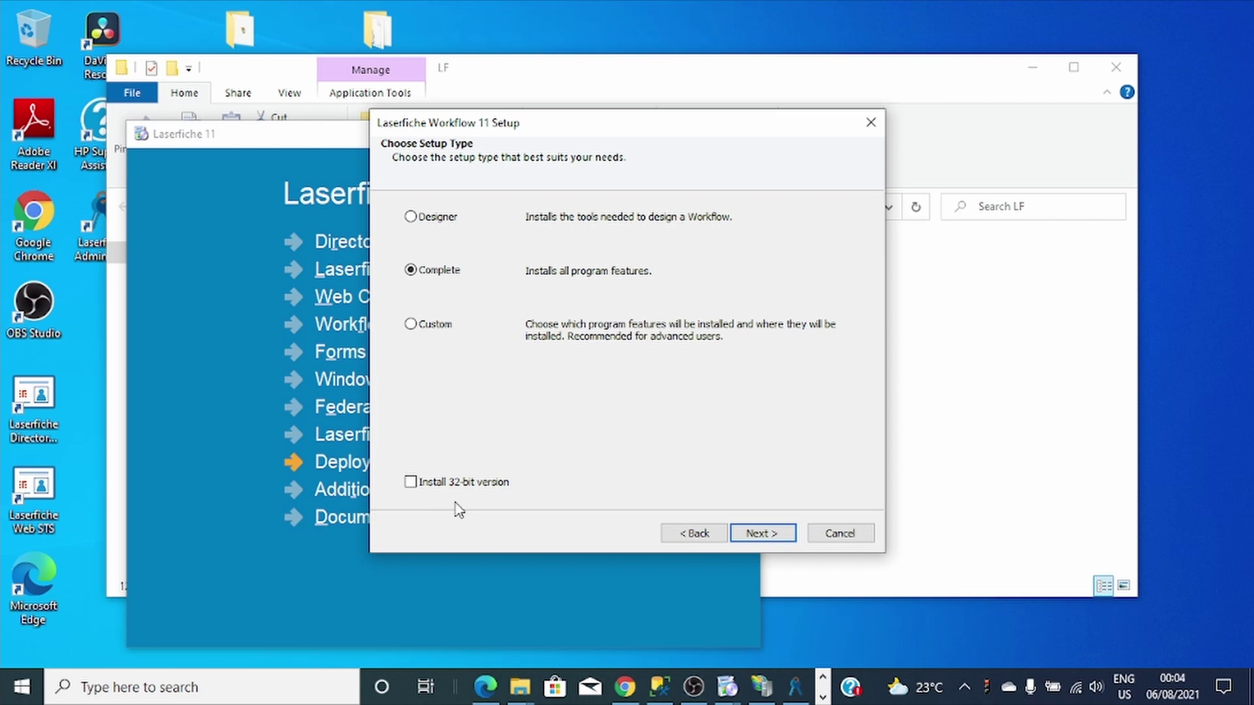
pyautogui.click(411, 484)
pyautogui.click(412, 483)
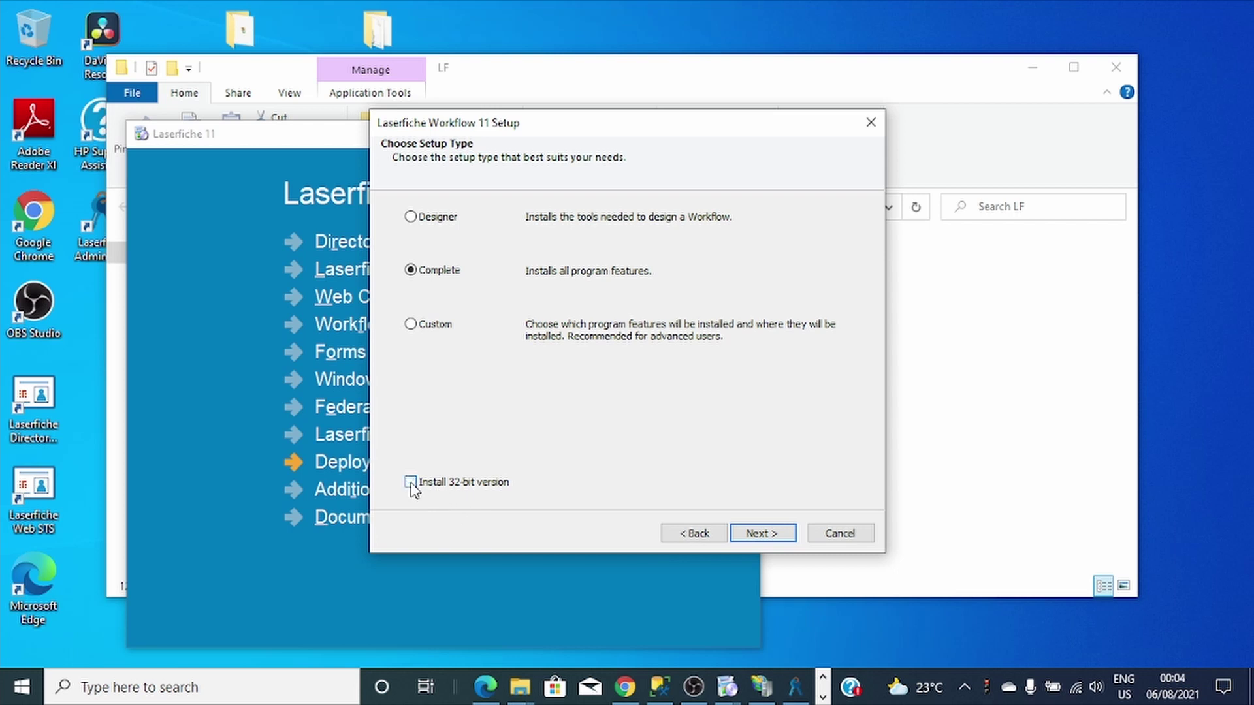
pyautogui.click(763, 533)
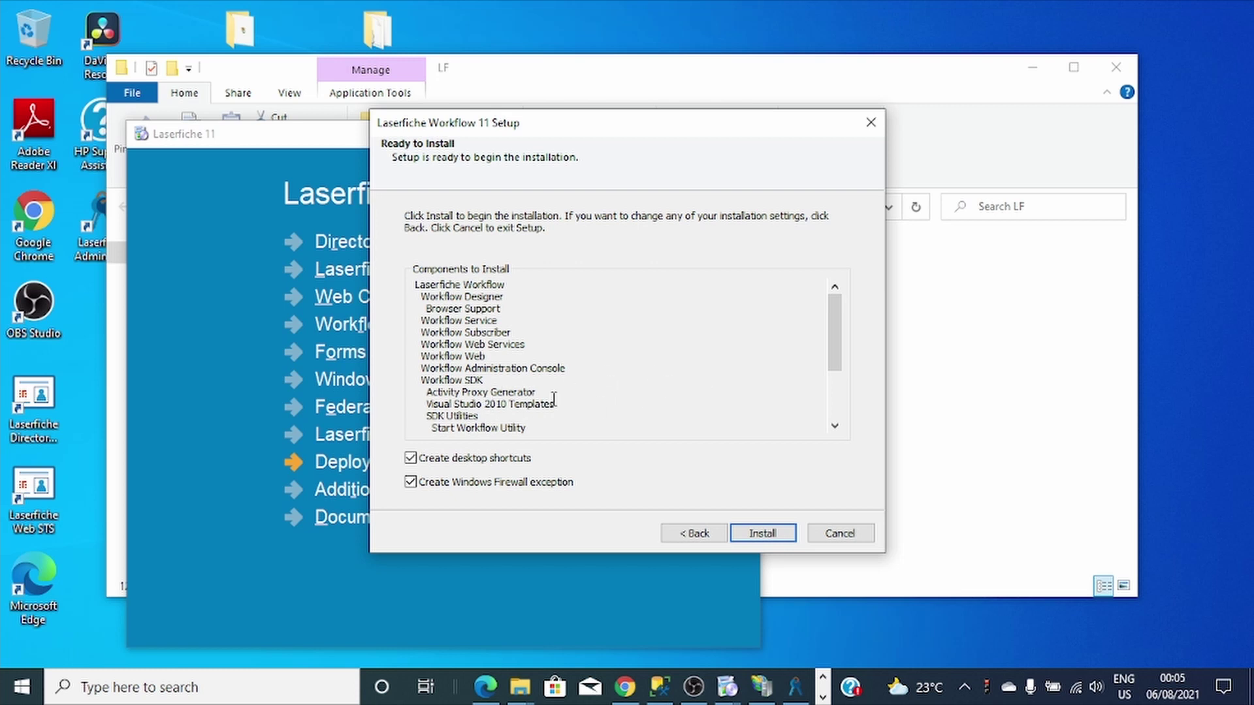
pyautogui.scroll(-3, 725, 359)
pyautogui.scroll(3, 693, 405)
pyautogui.scroll(-5, 606, 414)
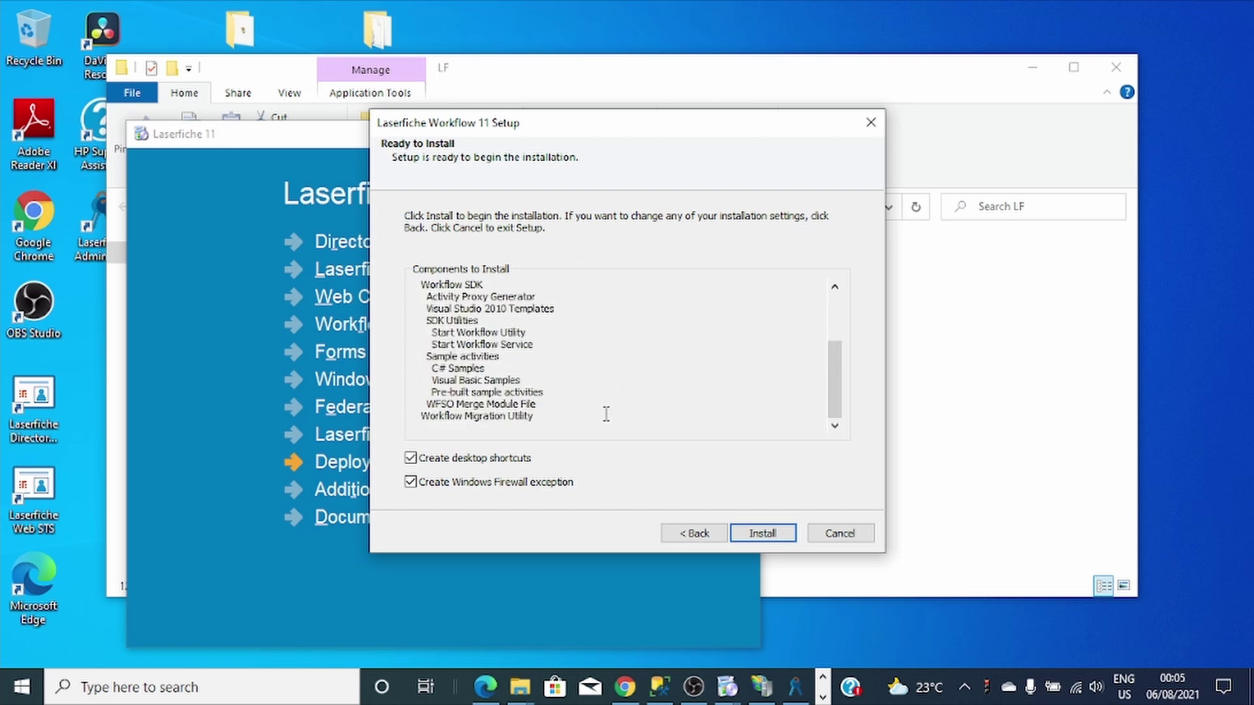
# Install the prerequisites, verify each one Succeeded, and proceed to install Workflow 11.
pyautogui.click(782, 534)
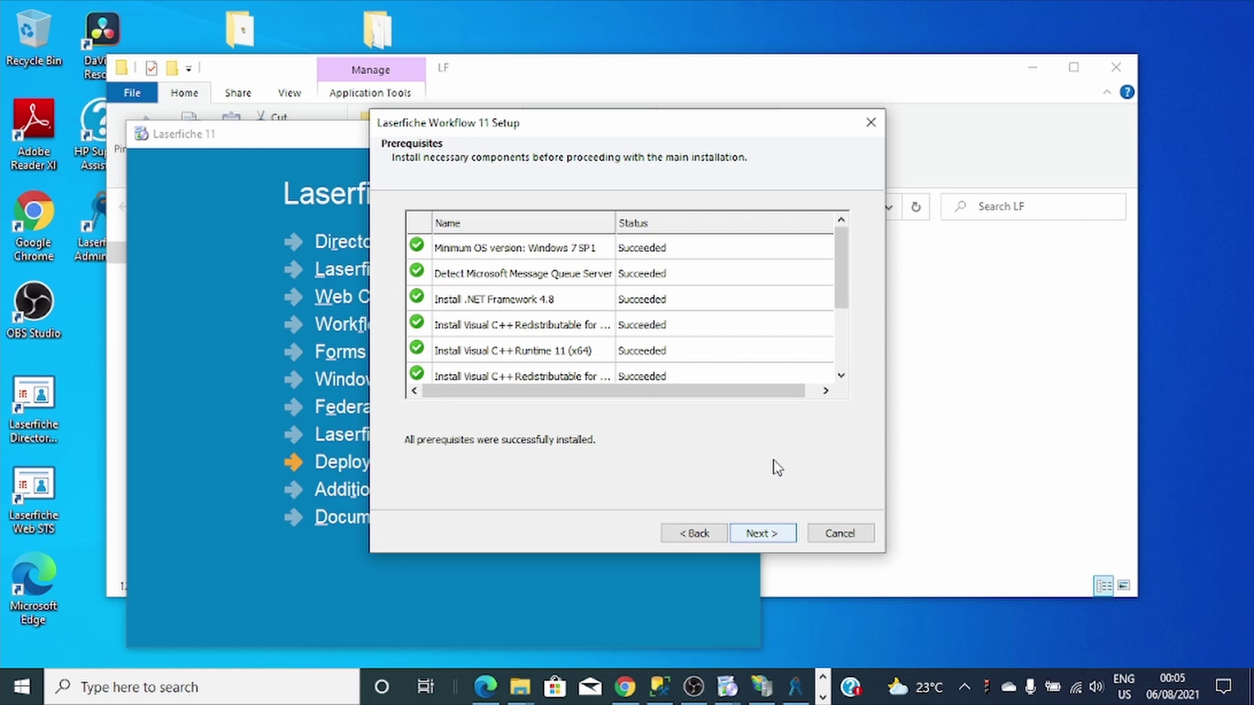
pyautogui.moveTo(842, 258)
pyautogui.mouseDown()
pyautogui.moveTo(847, 335)
pyautogui.moveTo(846, 234)
pyautogui.mouseUp()
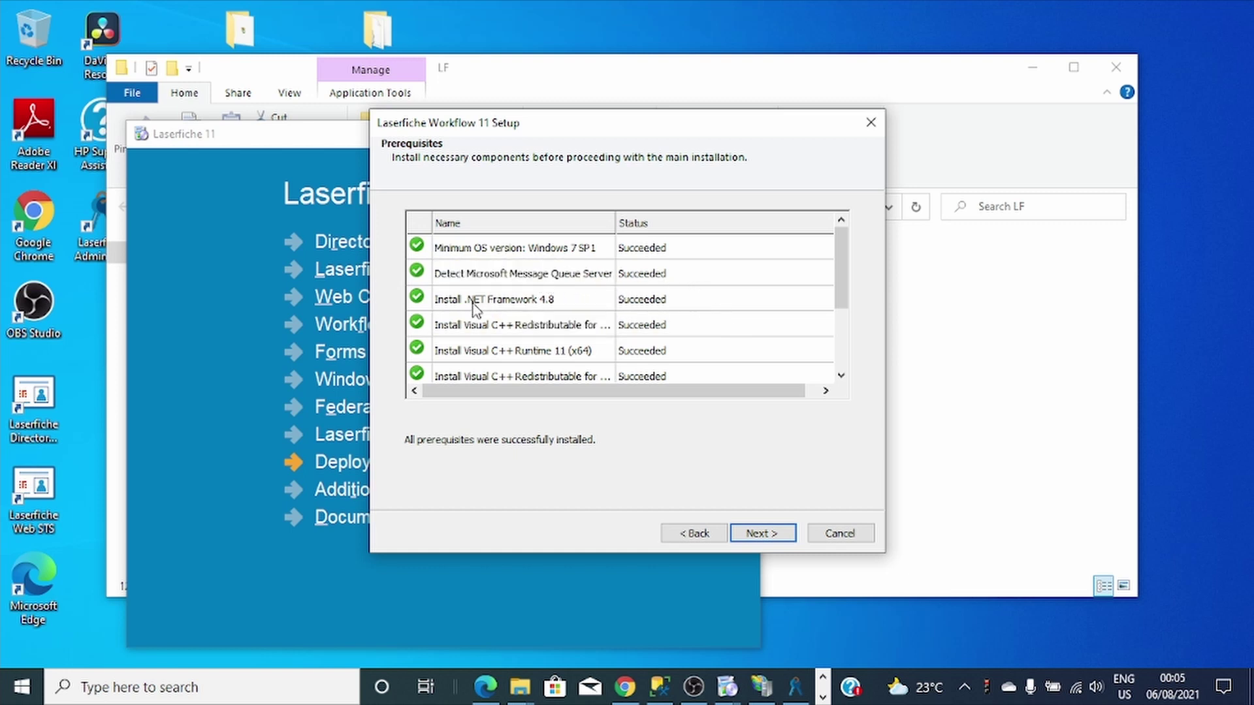
pyautogui.scroll(-1, 716, 317)
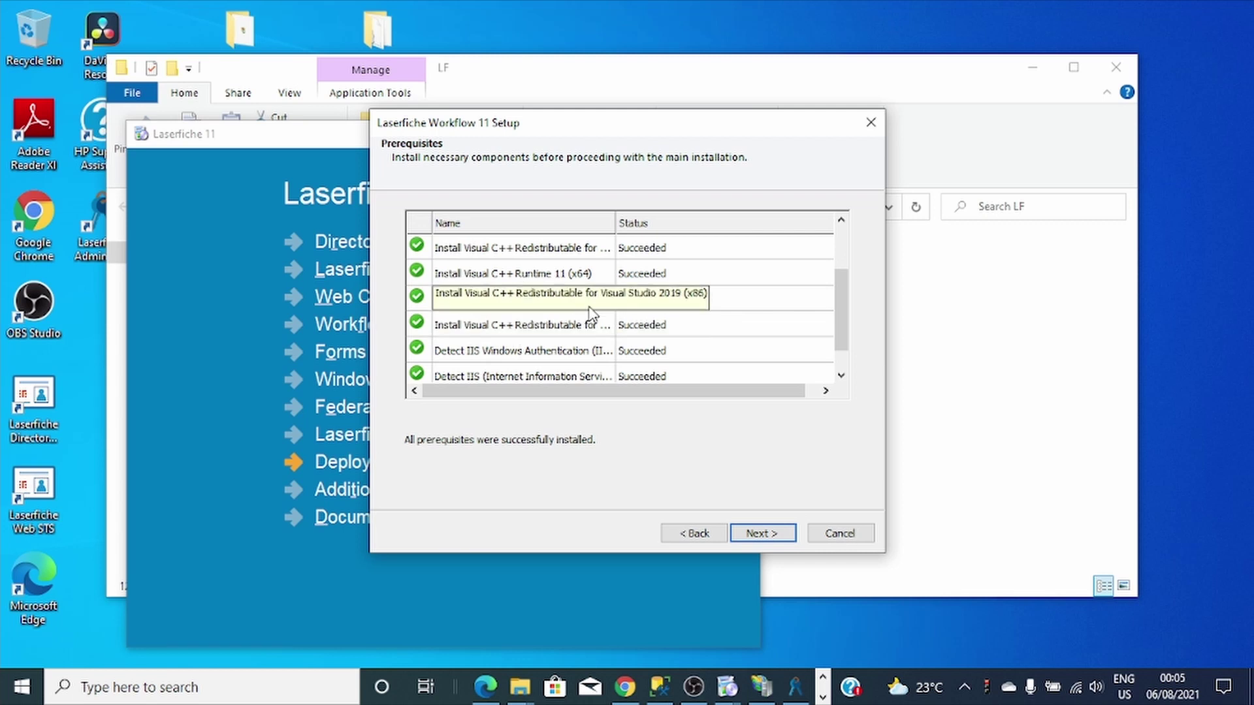
pyautogui.scroll(-1, 747, 310)
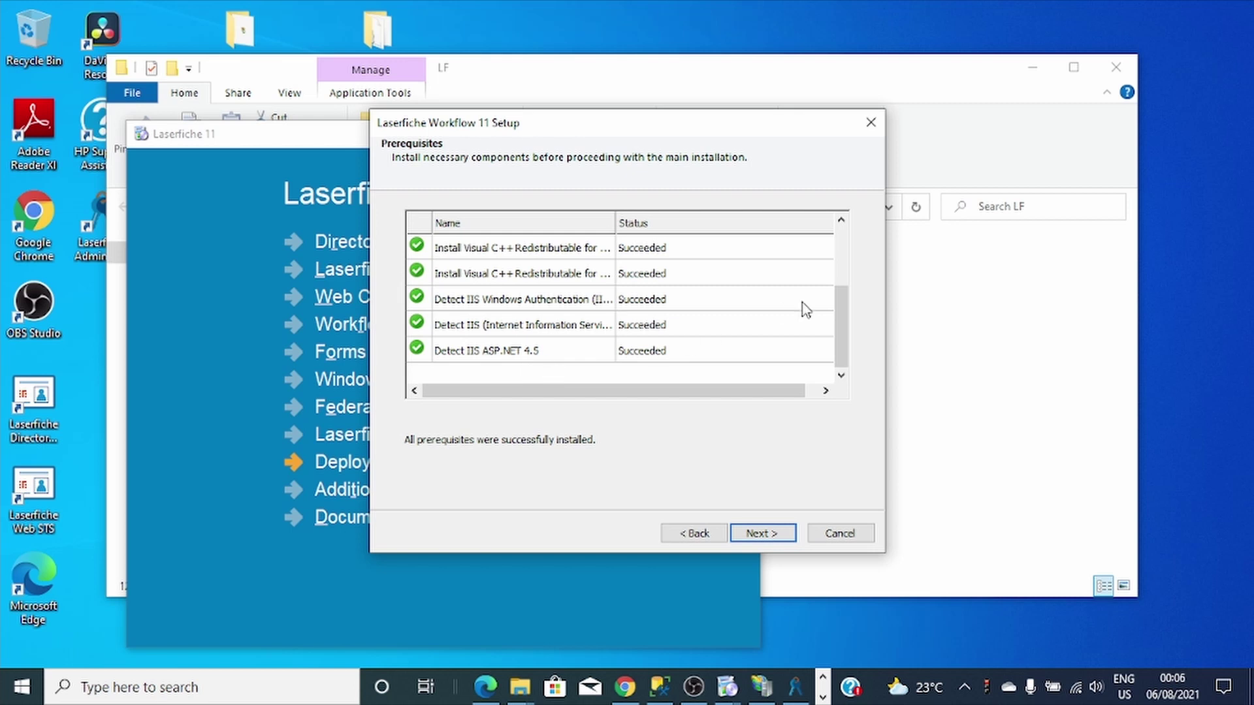
pyautogui.click(770, 534)
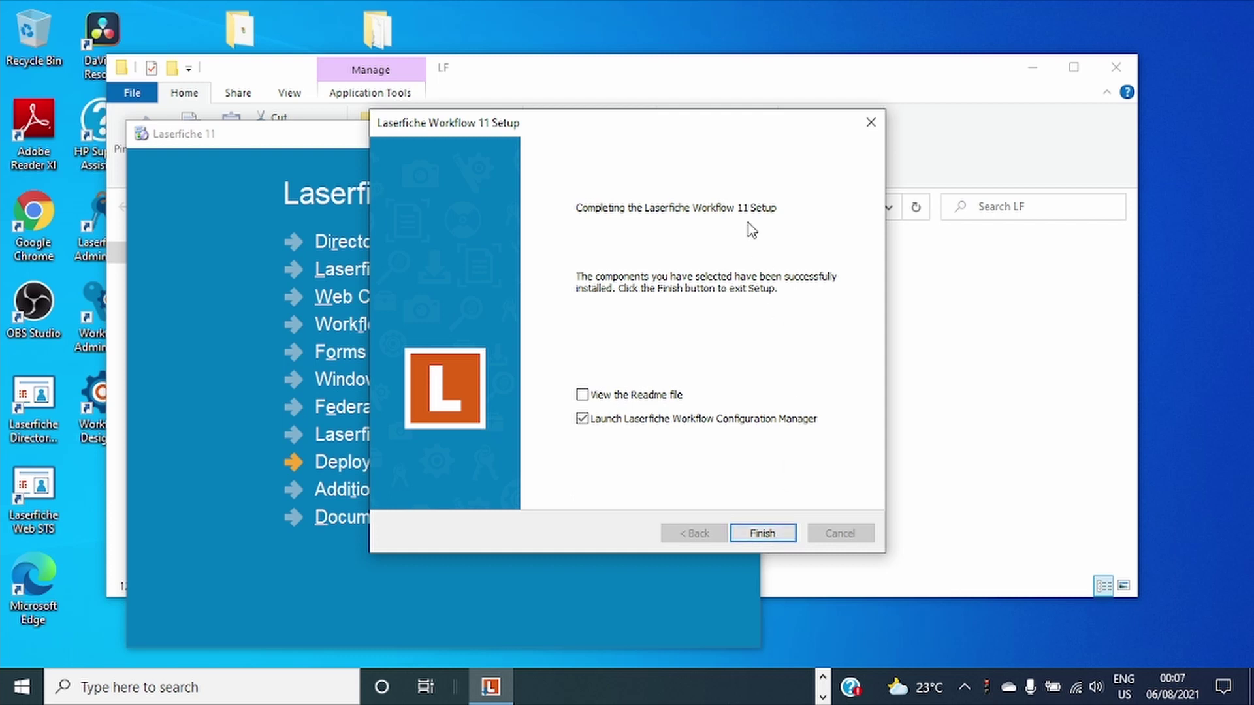
# Close the finished setup and reposition the Workflow Configuration Manager window.
pyautogui.click(756, 537)
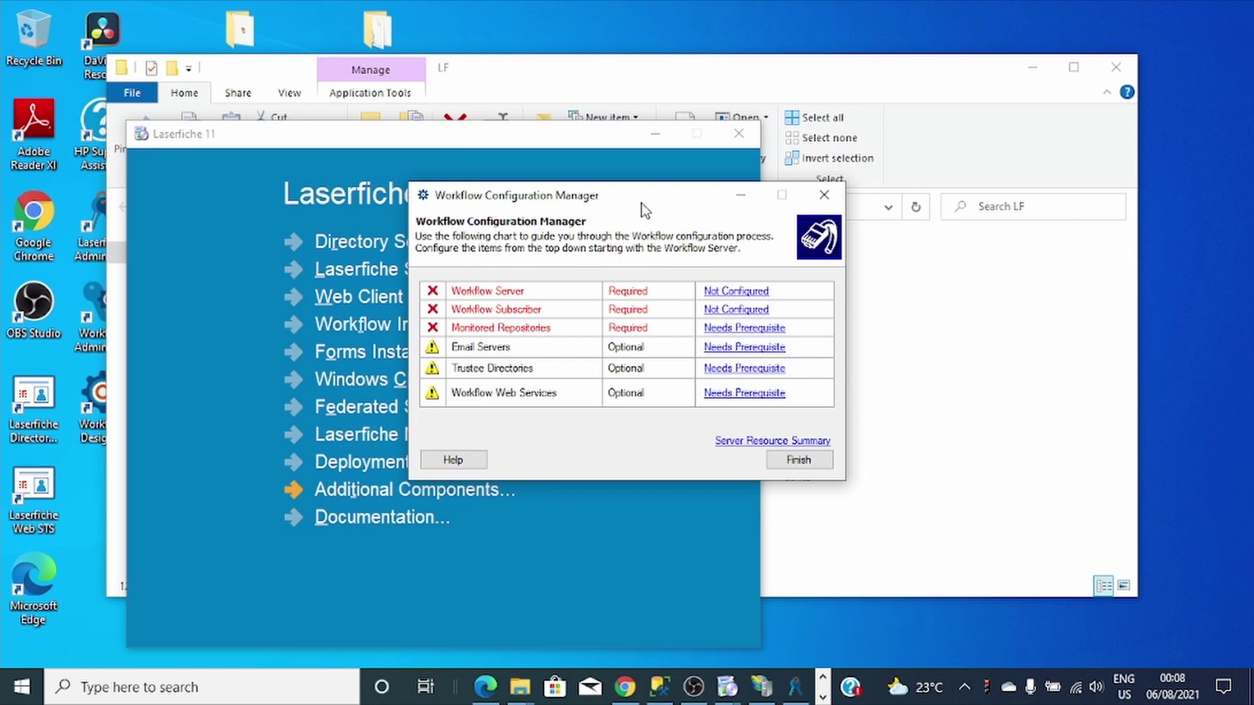
pyautogui.moveTo(643, 206); pyautogui.dragTo(615, 246)
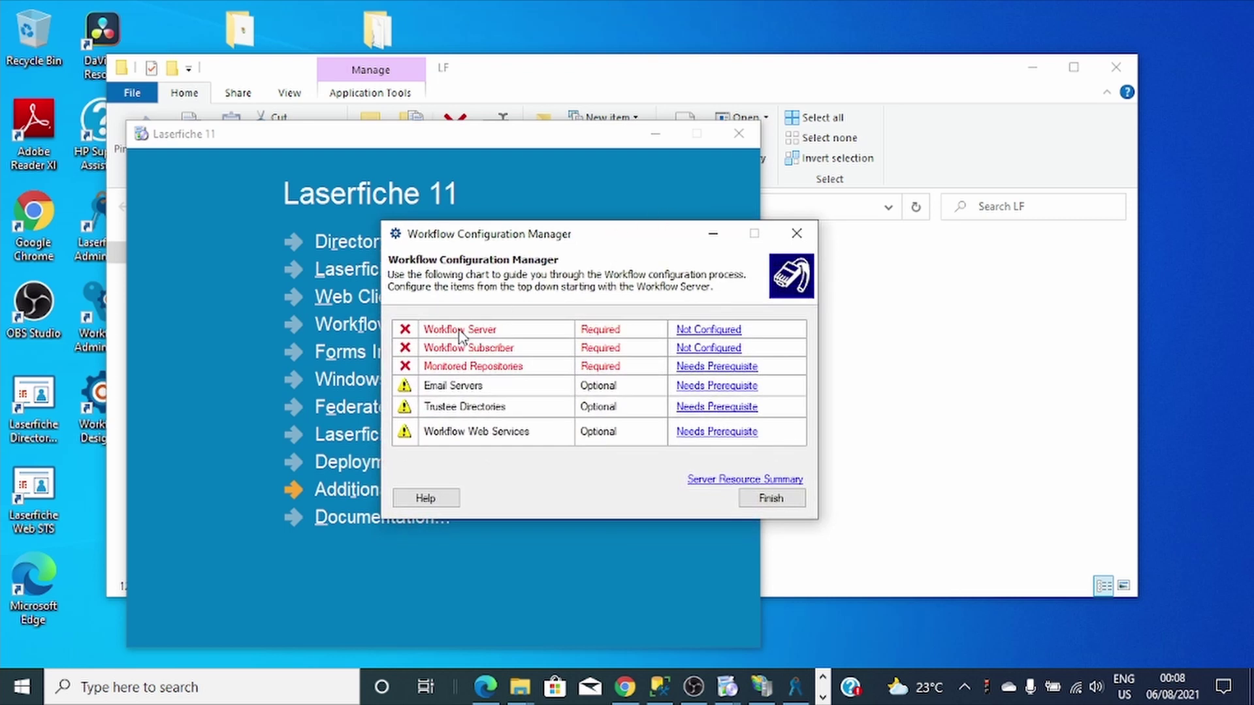
# Start the Workflow Server wizard and keep the Local System Account for the service.
pyautogui.click(711, 330)
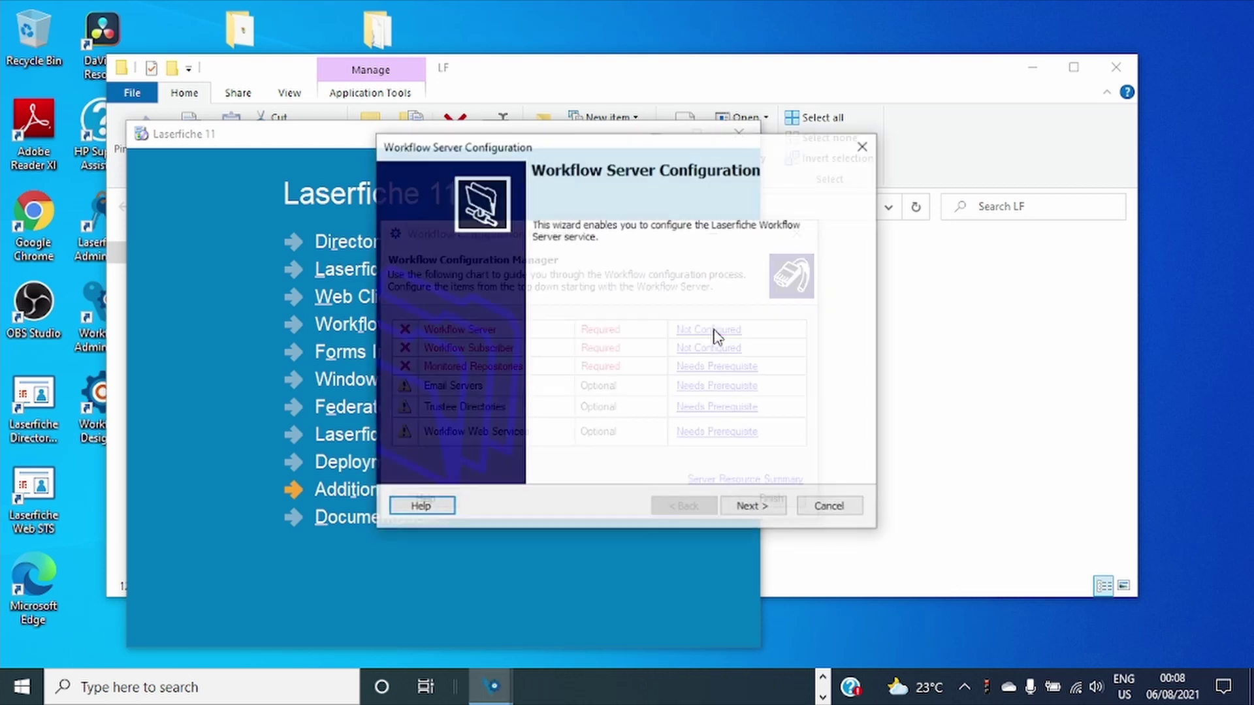
pyautogui.click(755, 507)
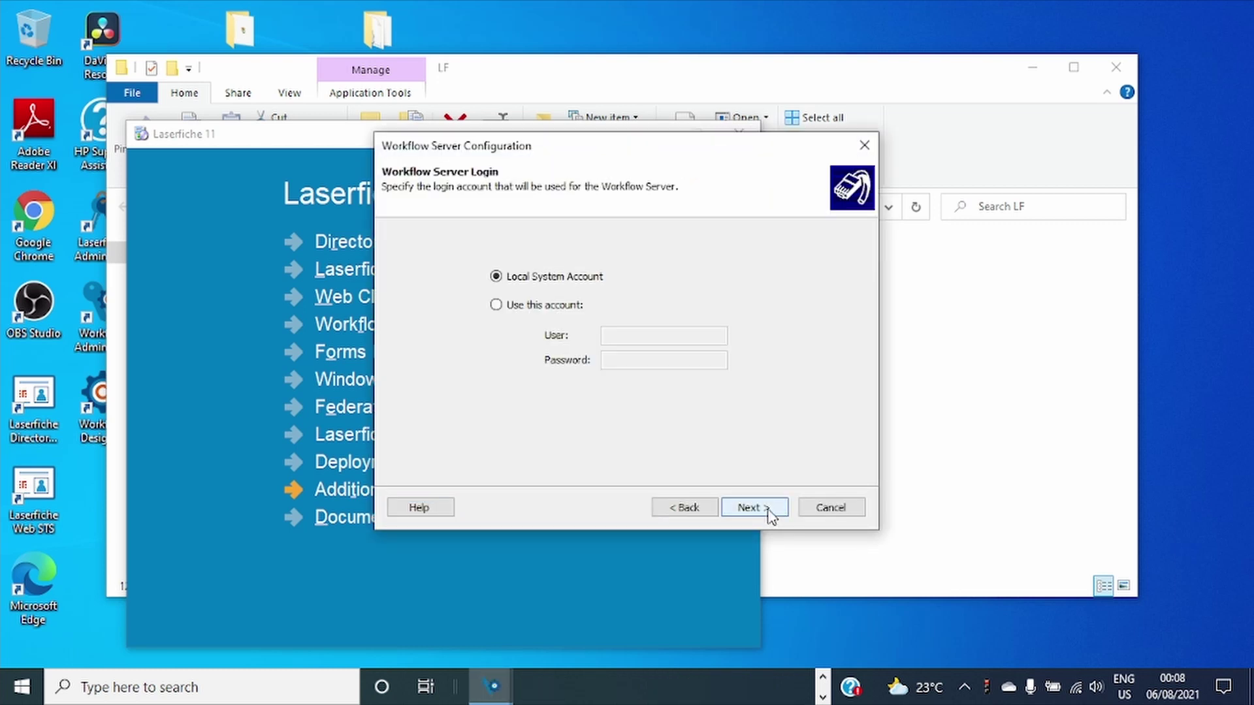
pyautogui.click(755, 507)
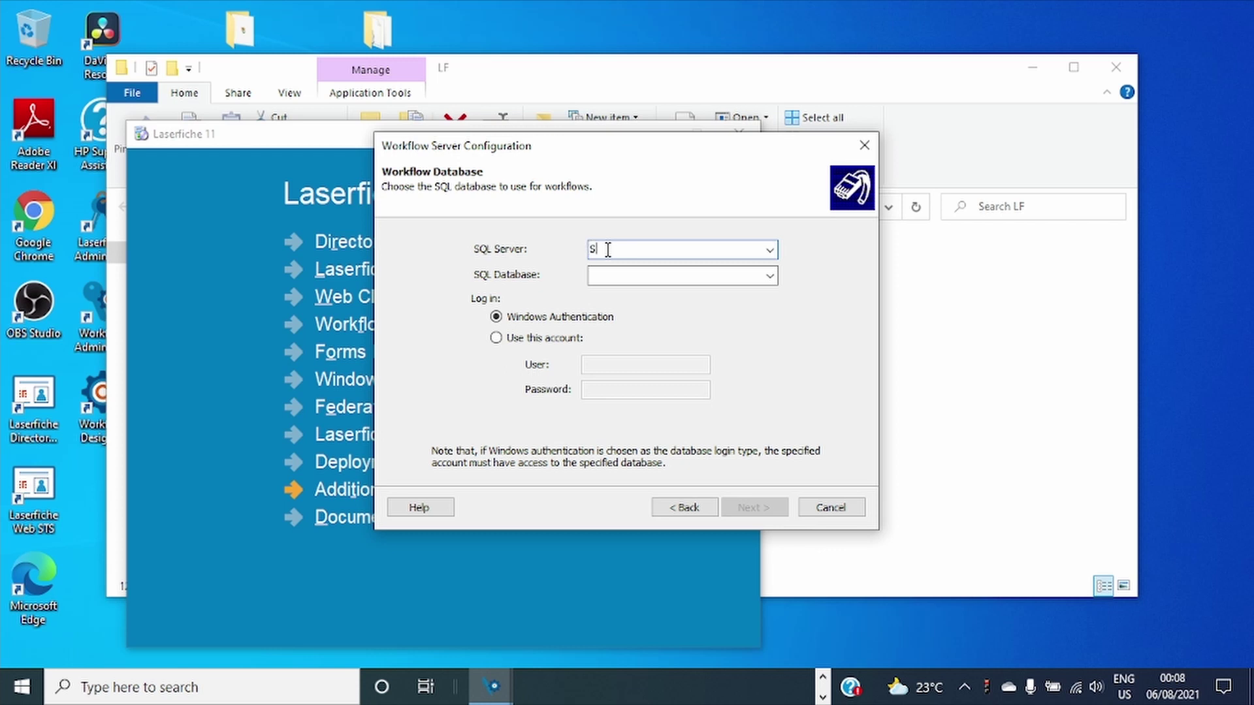
# Enter the SQL Server name, database Workflow, and a specific SQL login account.
pyautogui.write('Q')
pyautogui.press('BackSpace')
pyautogui.press('BackSpace')
pyautogui.write('C')
pyautogui.write('GX')
pyautogui.write('\\EXPRESS')
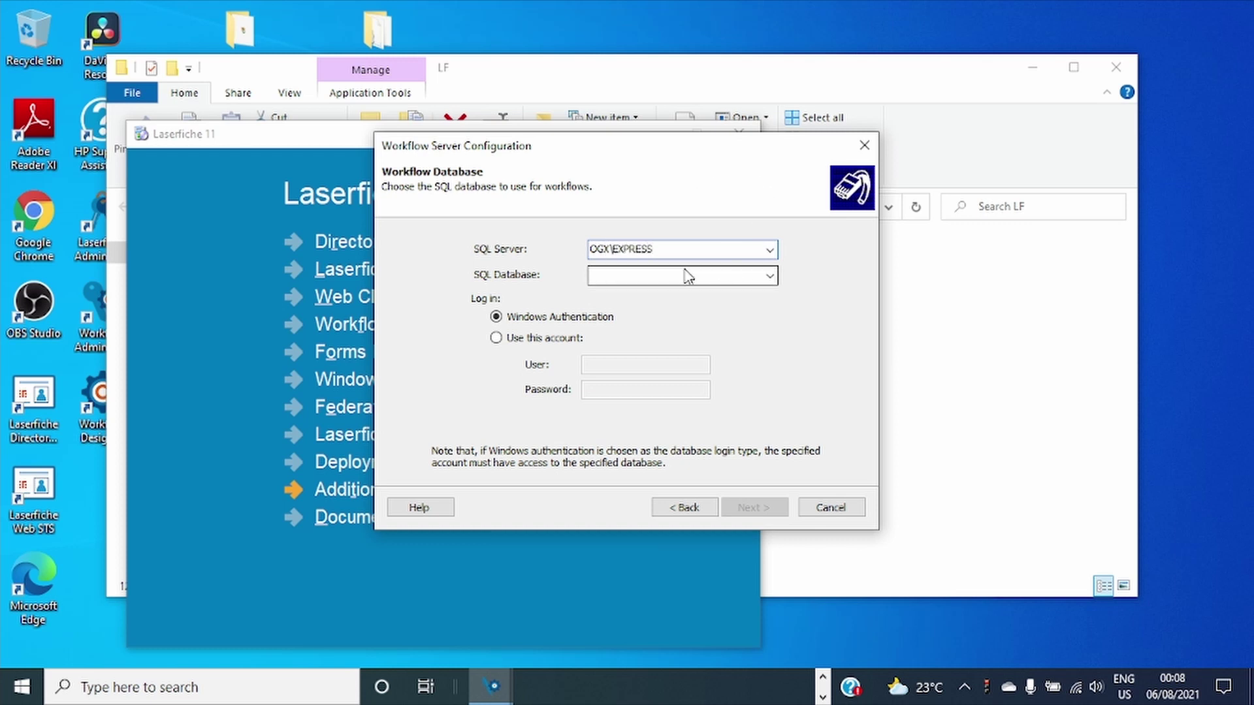
pyautogui.click(630, 274)
pyautogui.write('Wor')
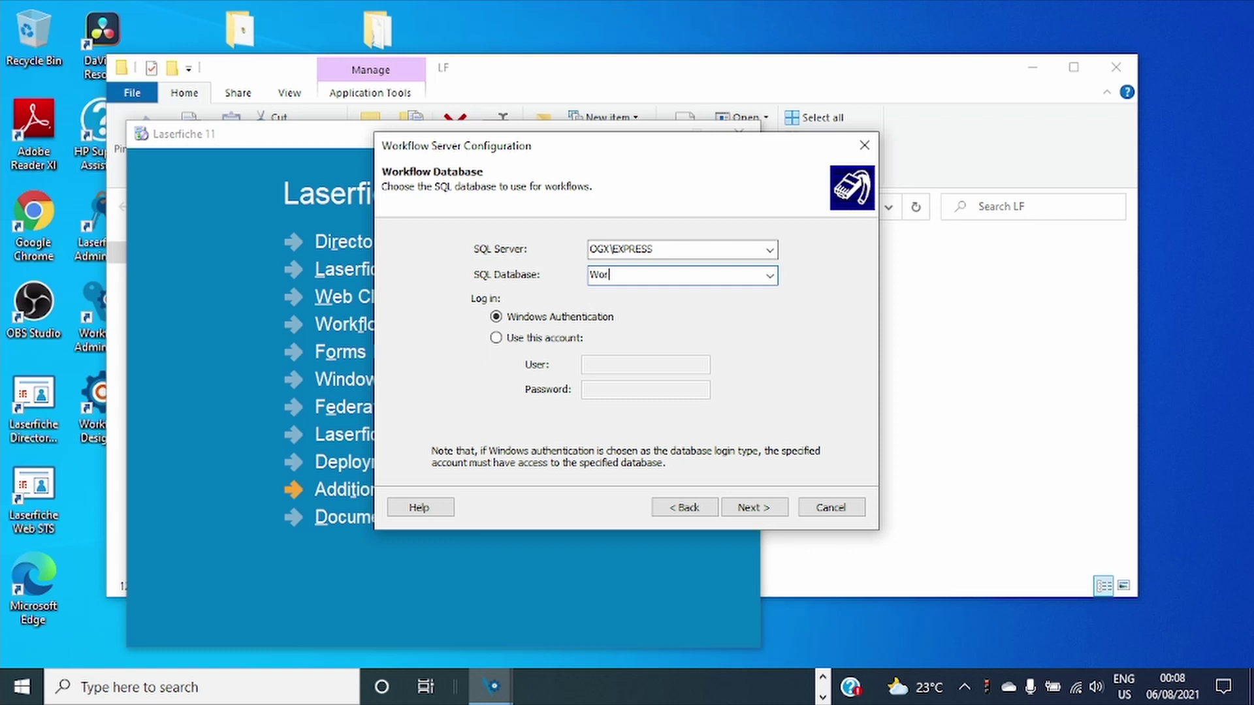
pyautogui.write('f')
pyautogui.press('BackSpace')
pyautogui.write('kflow')
pyautogui.click(496, 338)
pyautogui.click(620, 367)
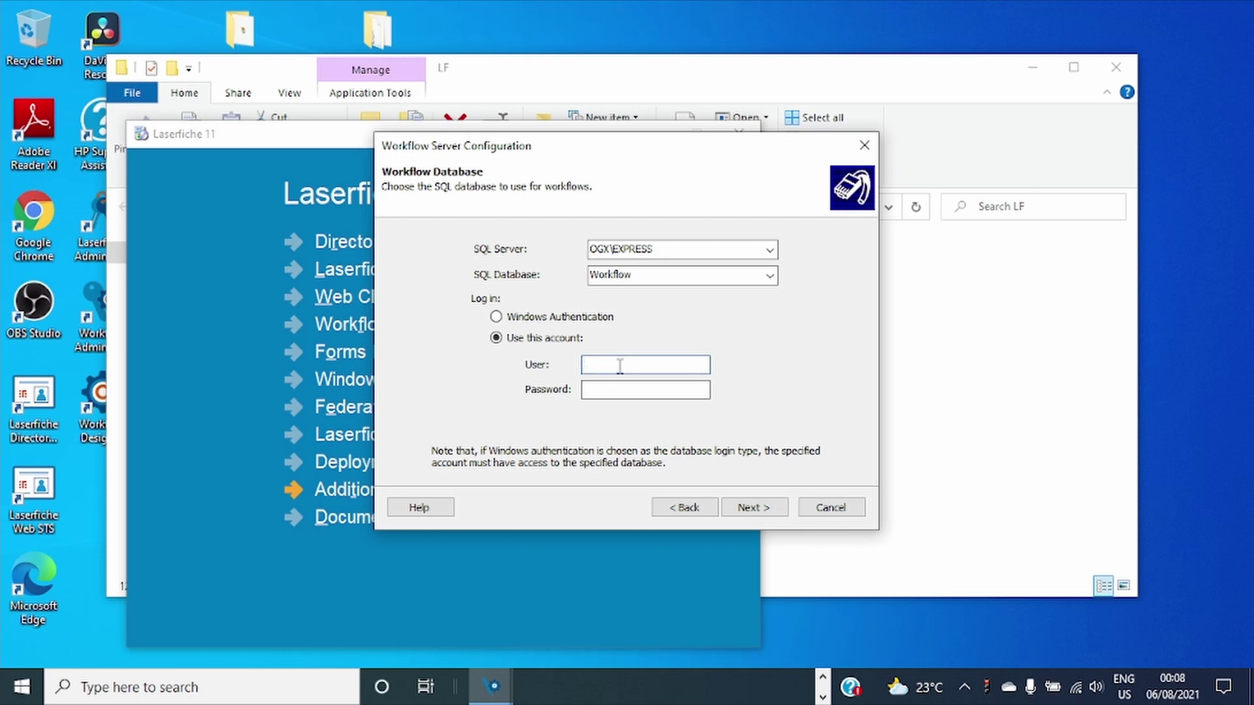
pyautogui.write('Laserfiche')
pyautogui.press('Tab')
# Correct the SQL Server instance to OGX\SQLEXPRESS and re-enter database Workflow.
pyautogui.doubleClick(615, 250)
pyautogui.click(616, 252)
pyautogui.write('SQL')
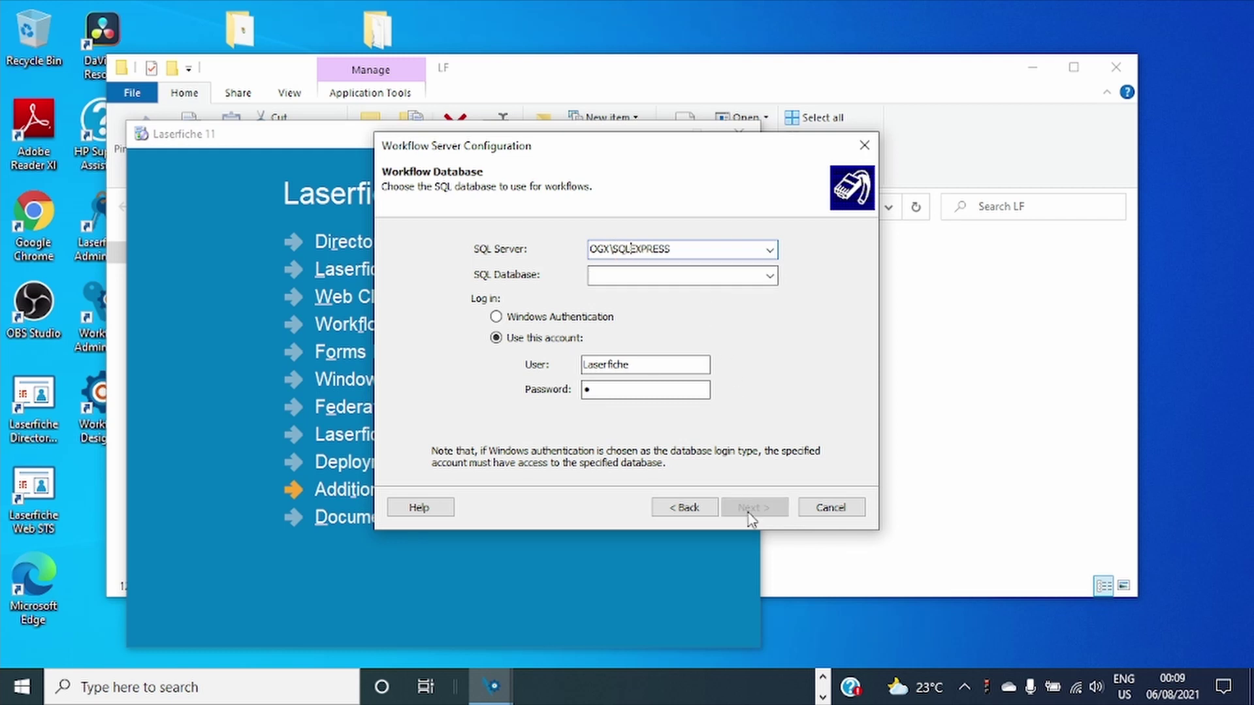
pyautogui.click(631, 277)
pyautogui.write('Workflow')
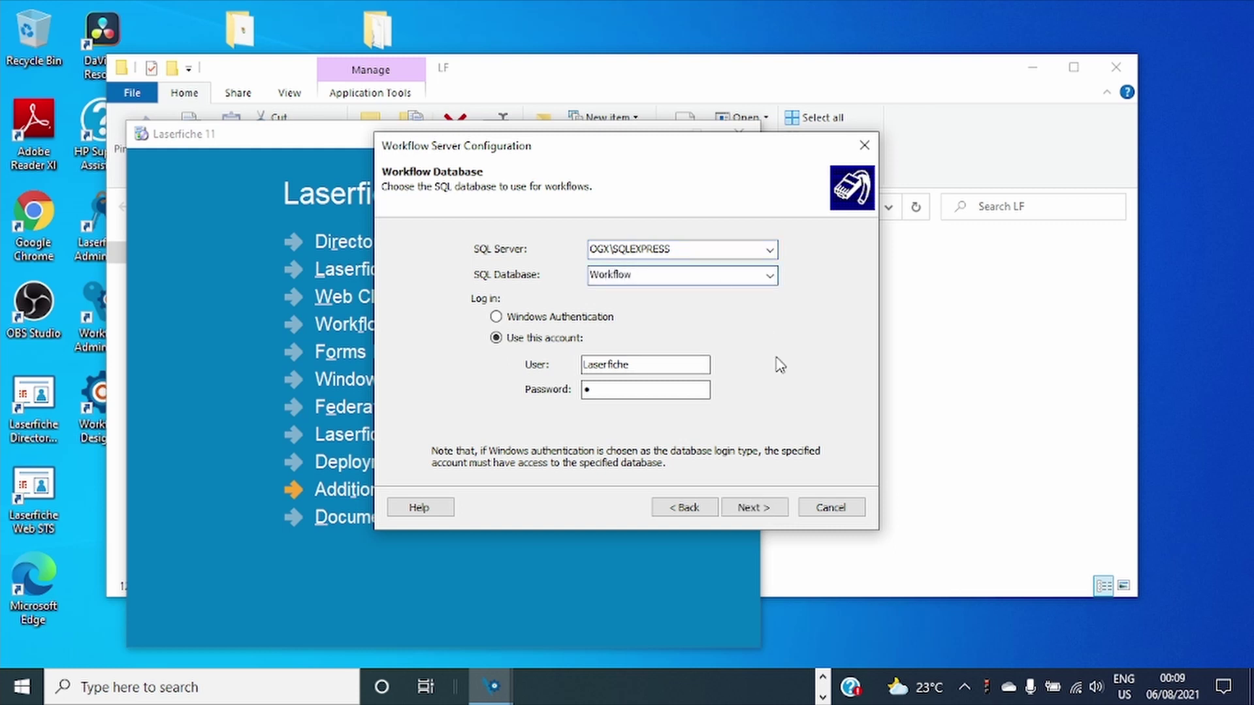
# Accept port 8085, default security and file folder, finish, and acknowledge success.
pyautogui.click(748, 508)
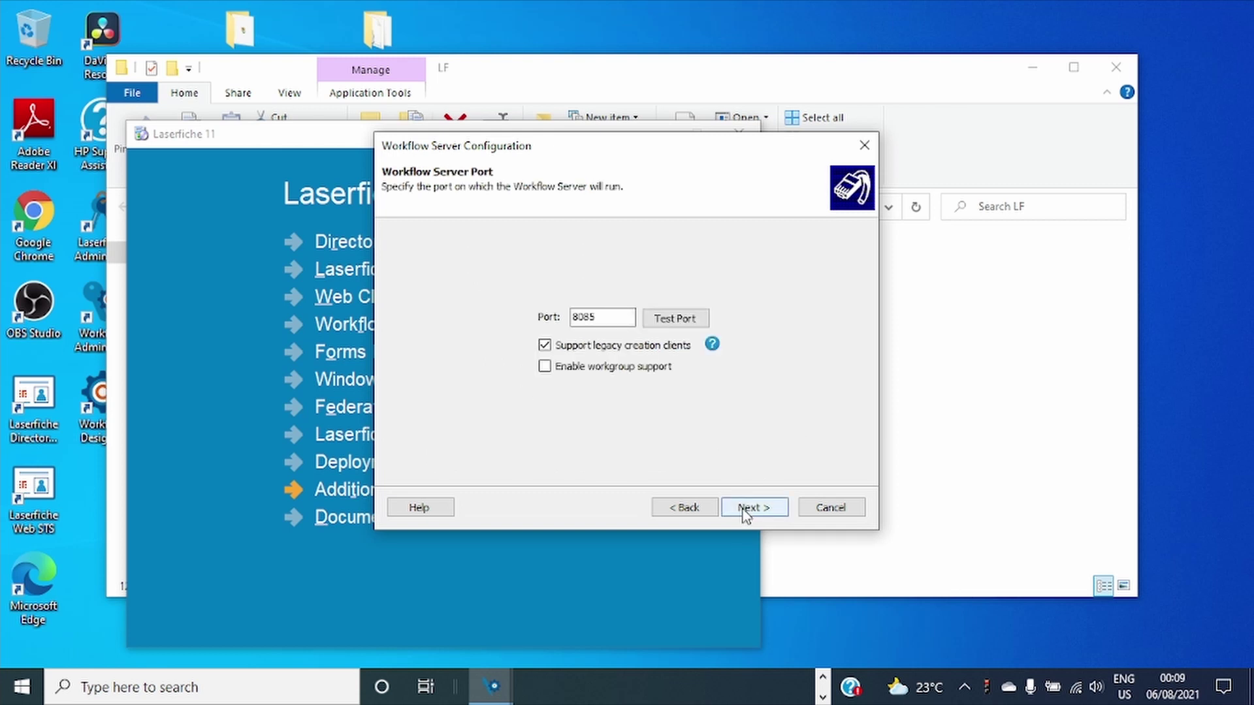
pyautogui.click(748, 508)
pyautogui.click(748, 508)
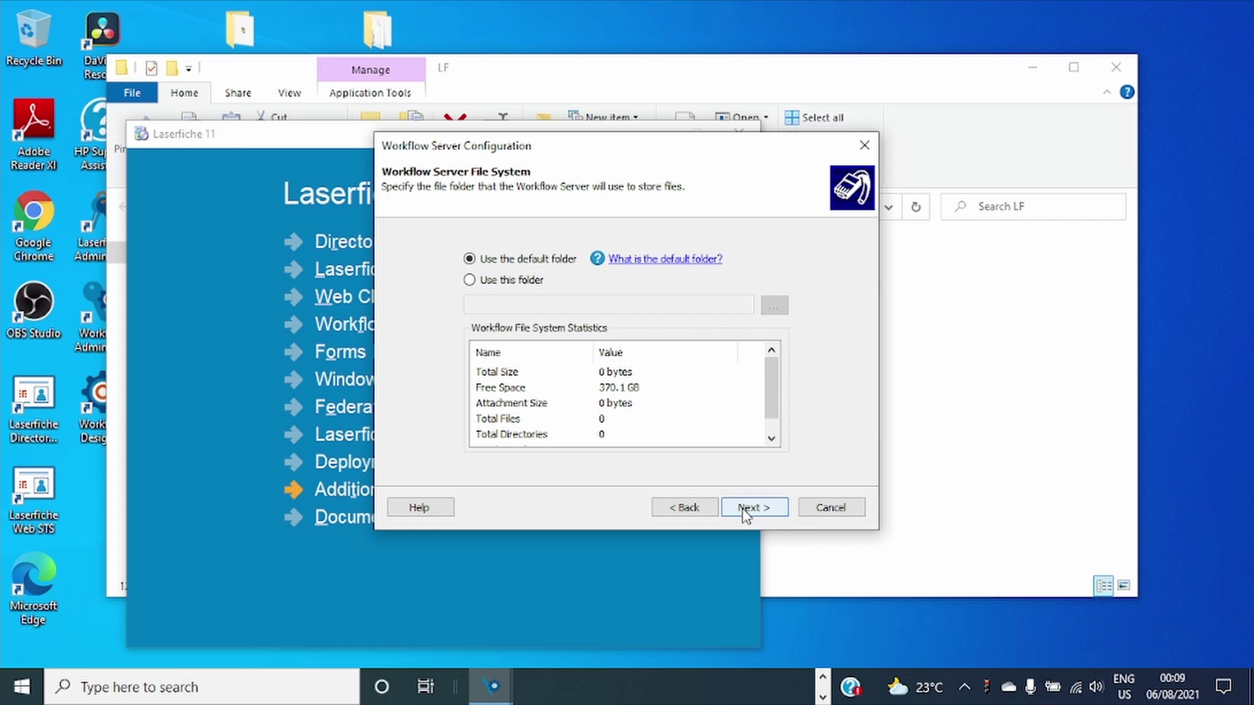
pyautogui.click(748, 508)
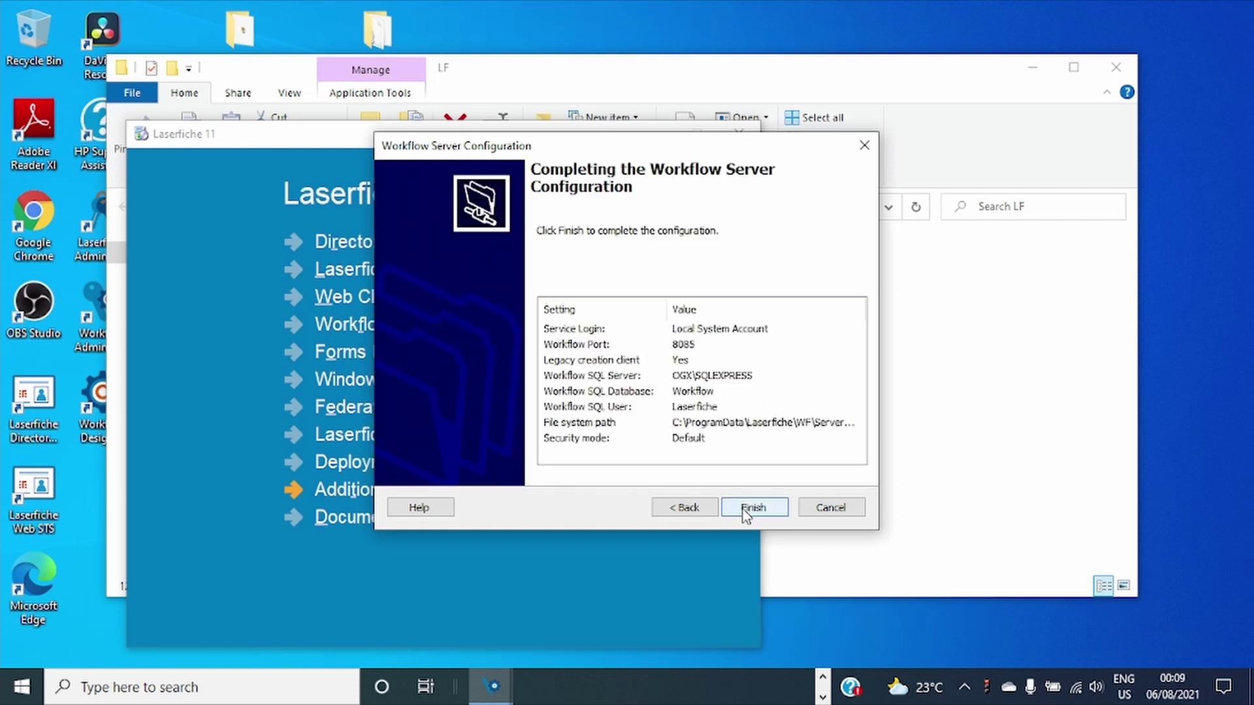
pyautogui.click(746, 509)
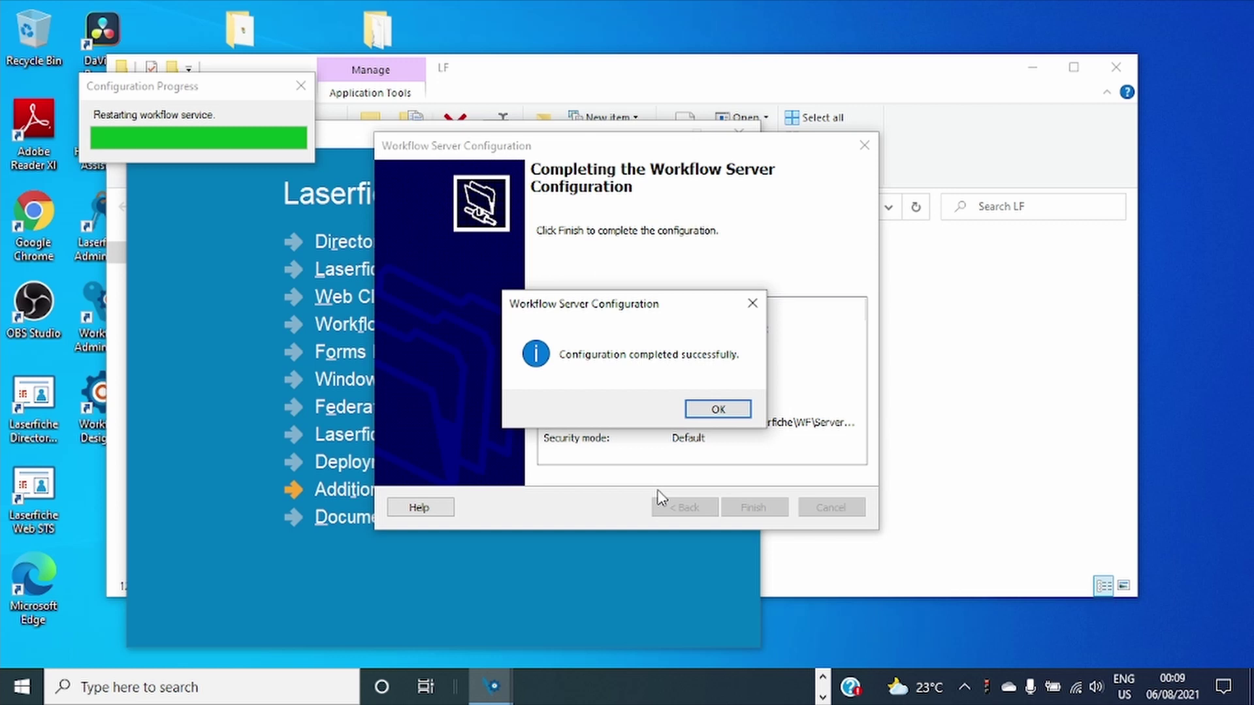
pyautogui.click(705, 412)
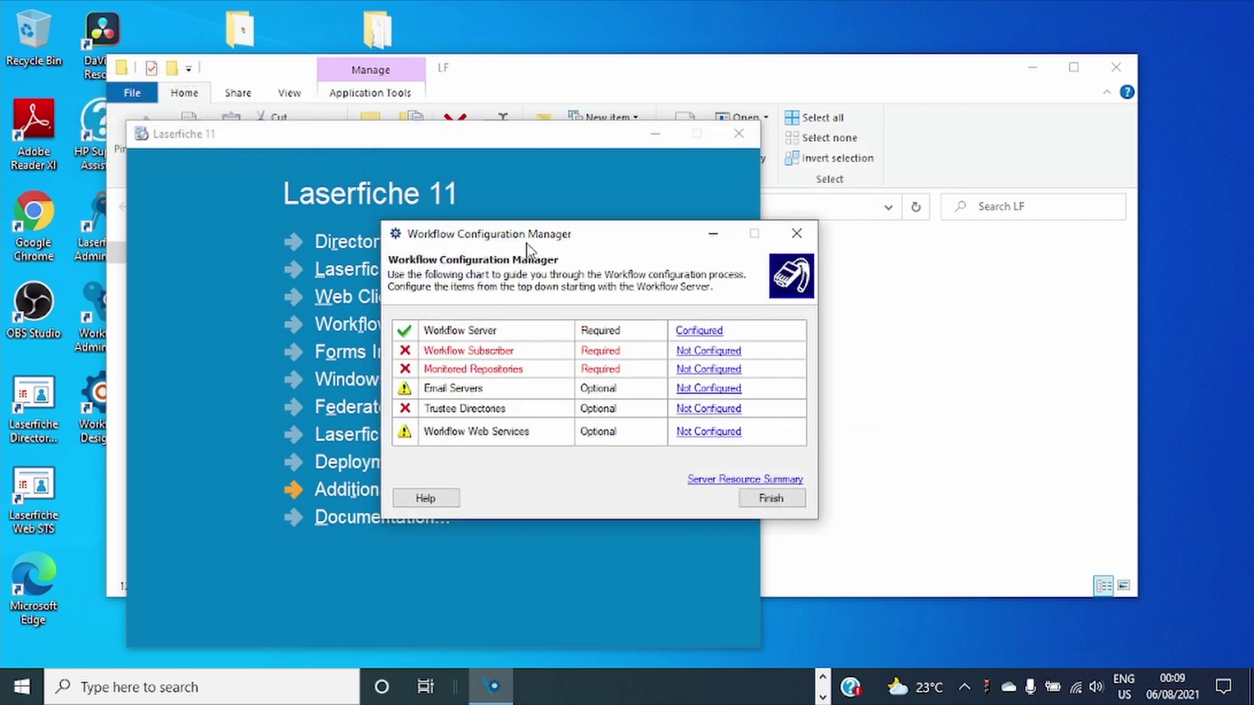
# Set the Workflow Subscriber to Local System Account with localhost server, then finish and confirm.
pyautogui.moveTo(530, 235); pyautogui.dragTo(528, 207)
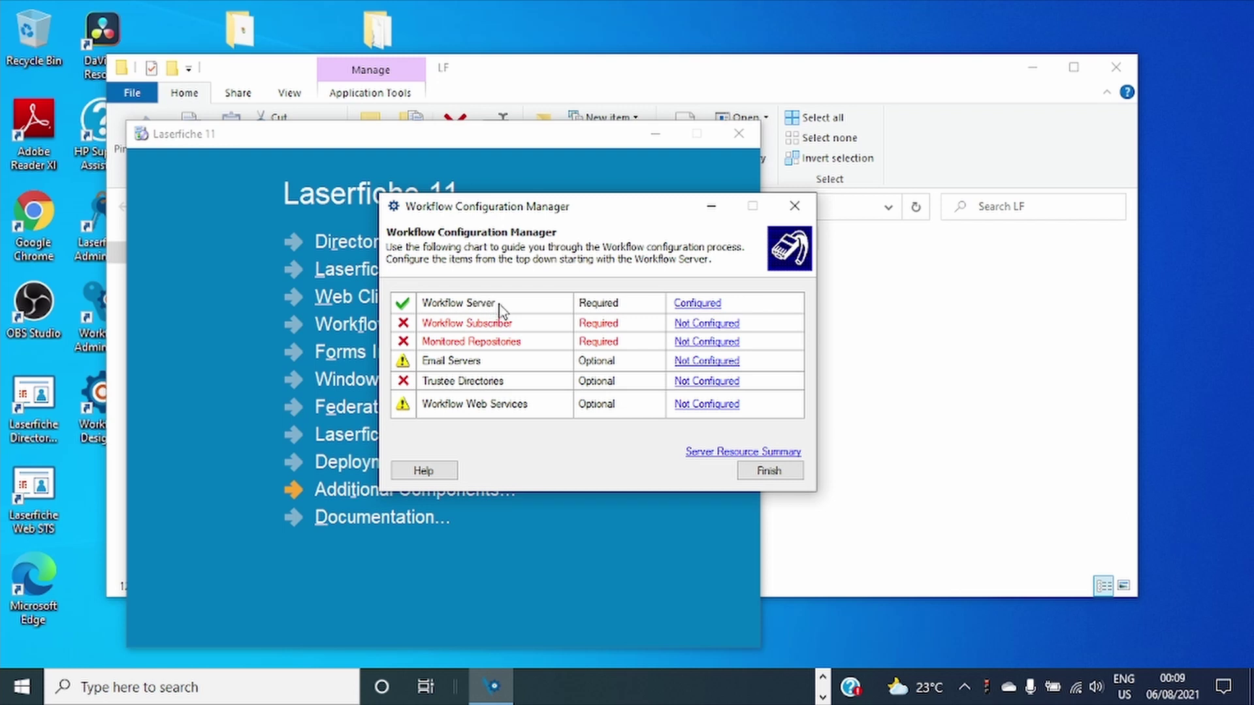
pyautogui.click(709, 324)
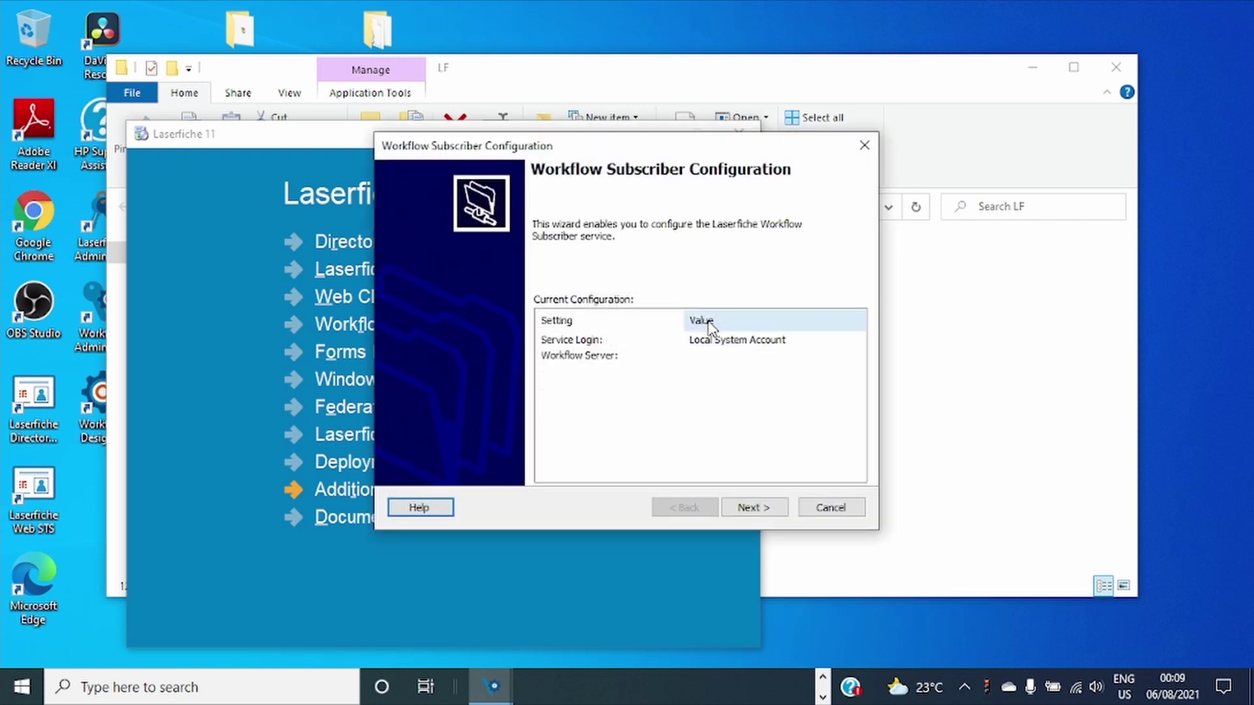
pyautogui.click(771, 507)
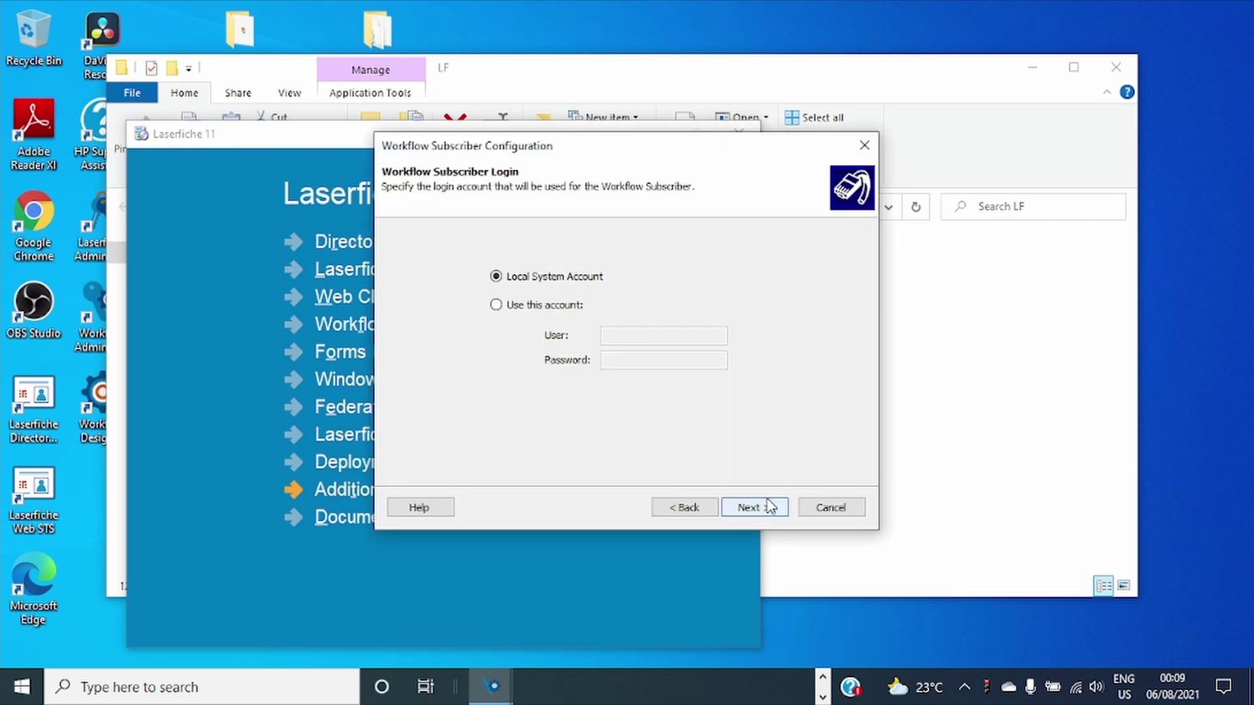
pyautogui.click(770, 507)
pyautogui.click(766, 508)
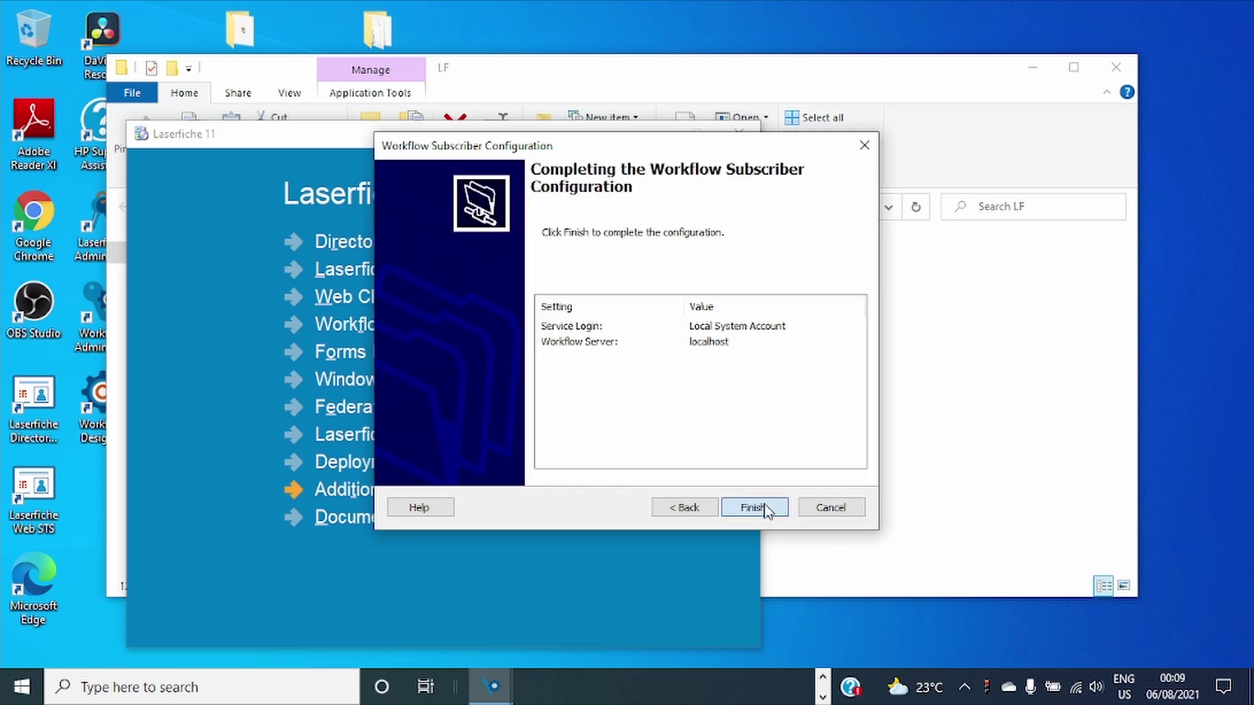
pyautogui.click(755, 508)
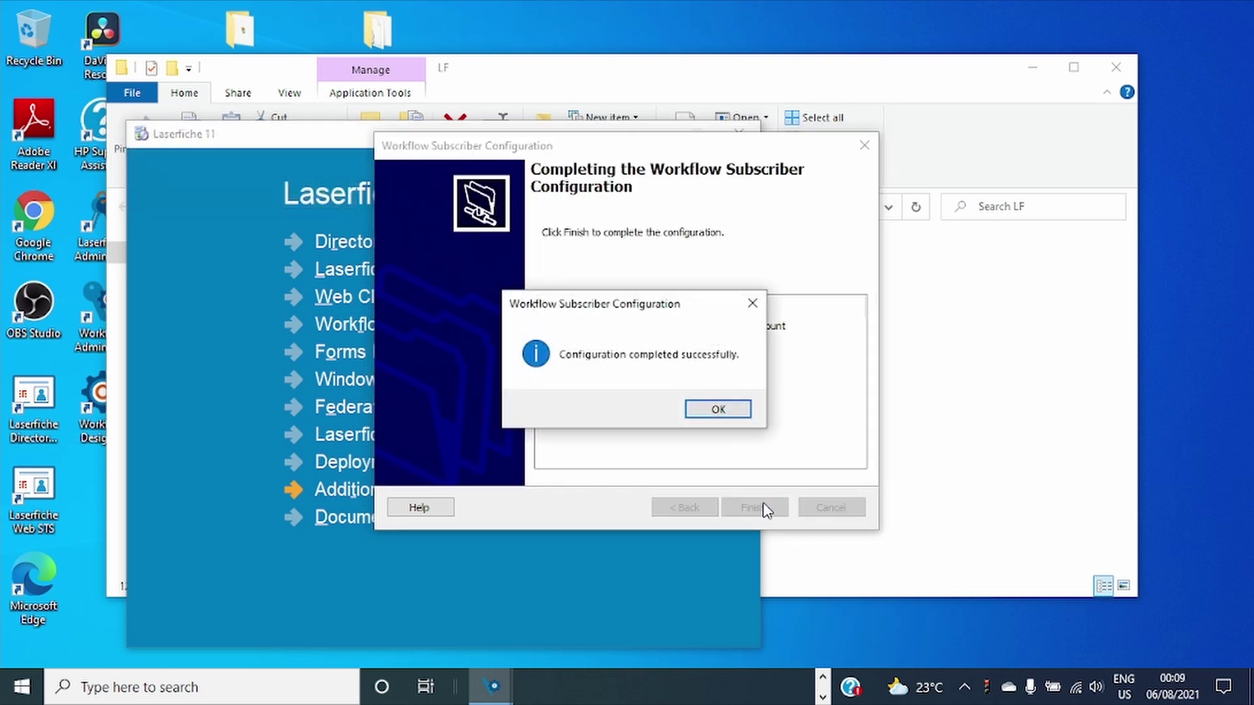
pyautogui.click(720, 409)
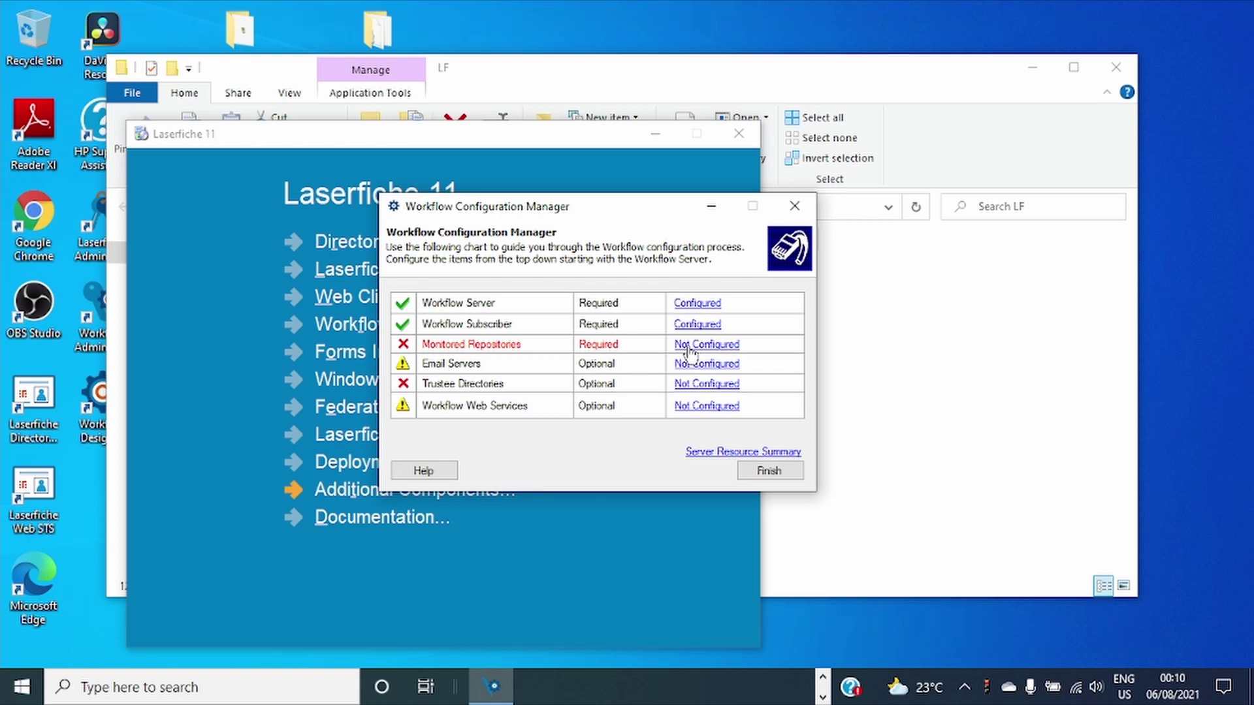
# Open the empty Monitored Repositories manager, then switch to the LF folder window.
pyautogui.click(689, 346)
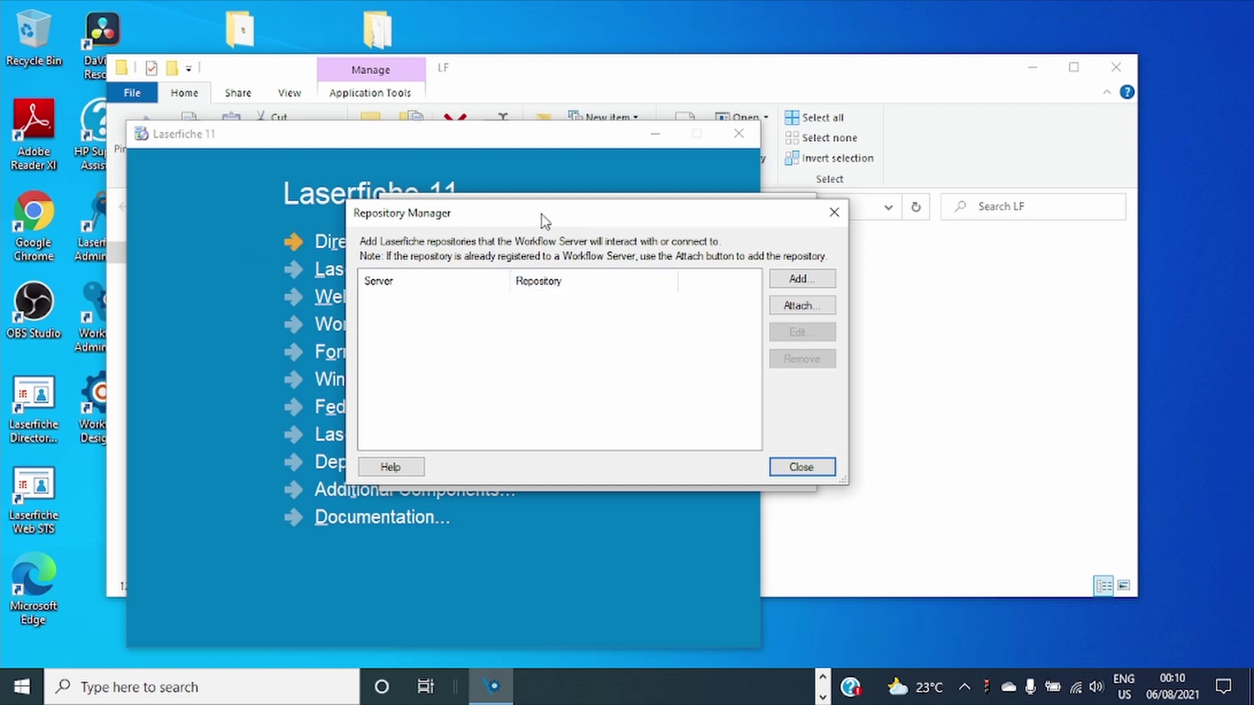
pyautogui.click(101, 227)
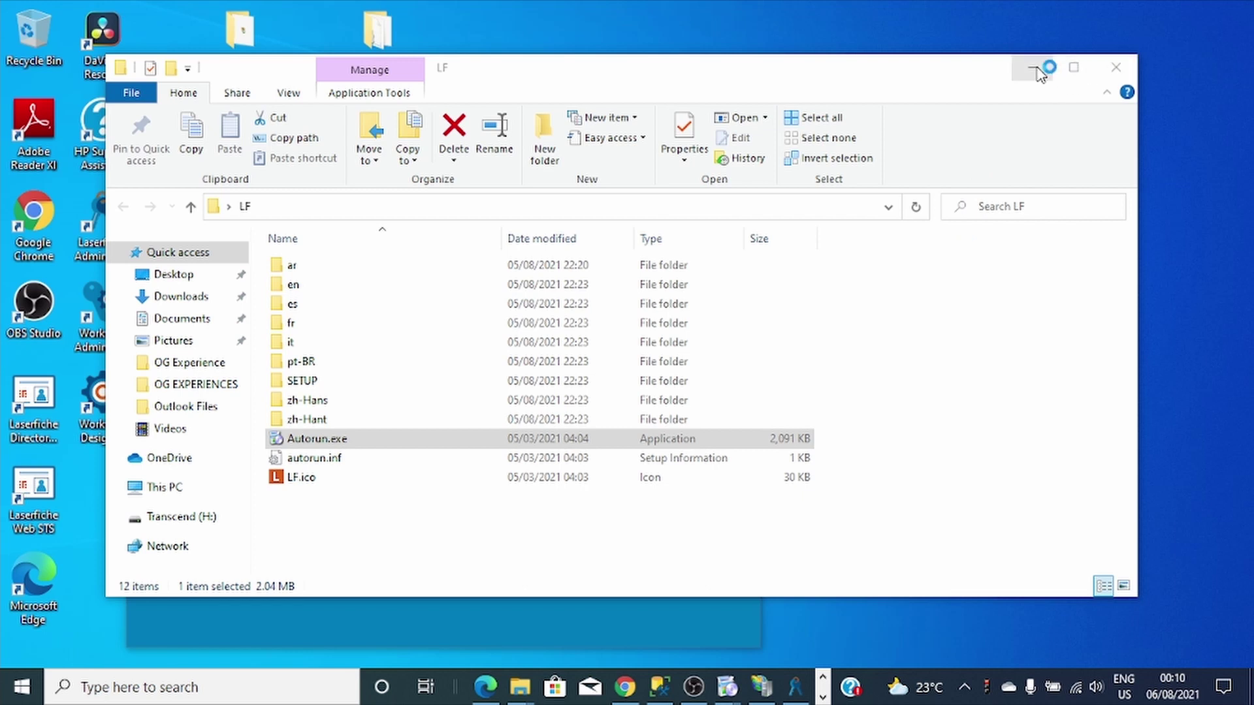
# Close the LF folder and Repository Manager, and minimize Workflow Configuration Manager.
pyautogui.click(1116, 67)
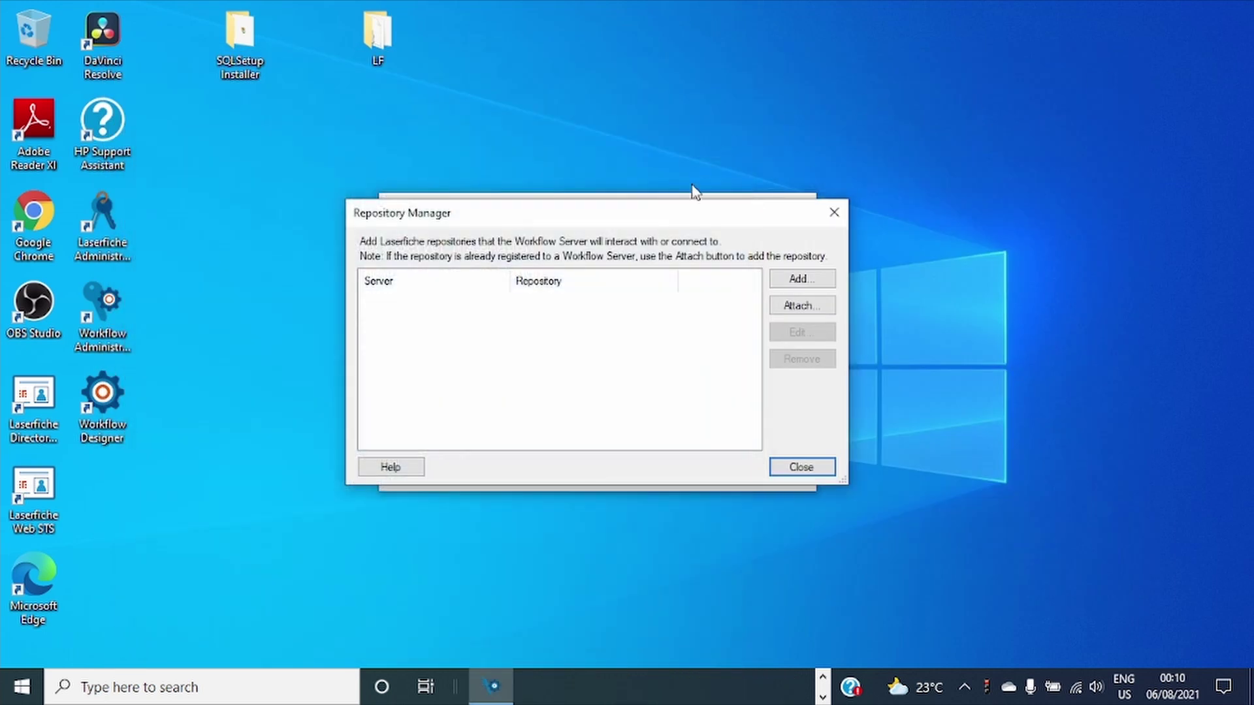
pyautogui.moveTo(675, 195); pyautogui.dragTo(827, 106)
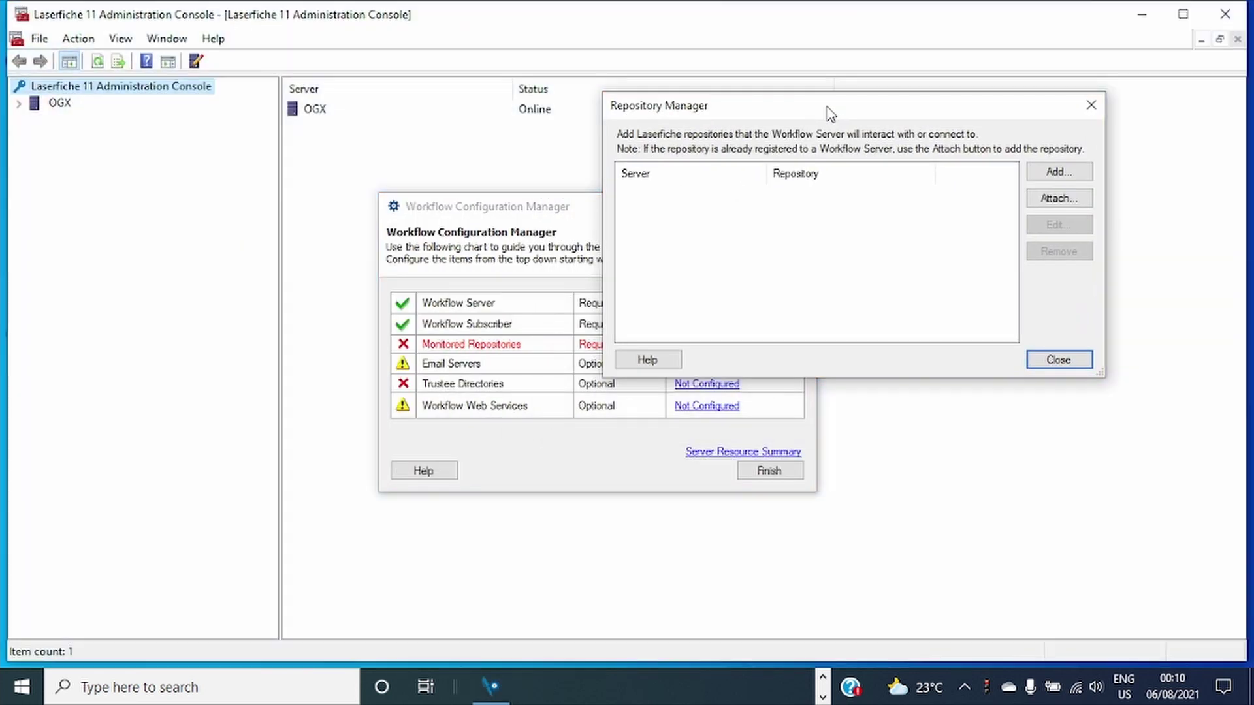
pyautogui.click(1059, 361)
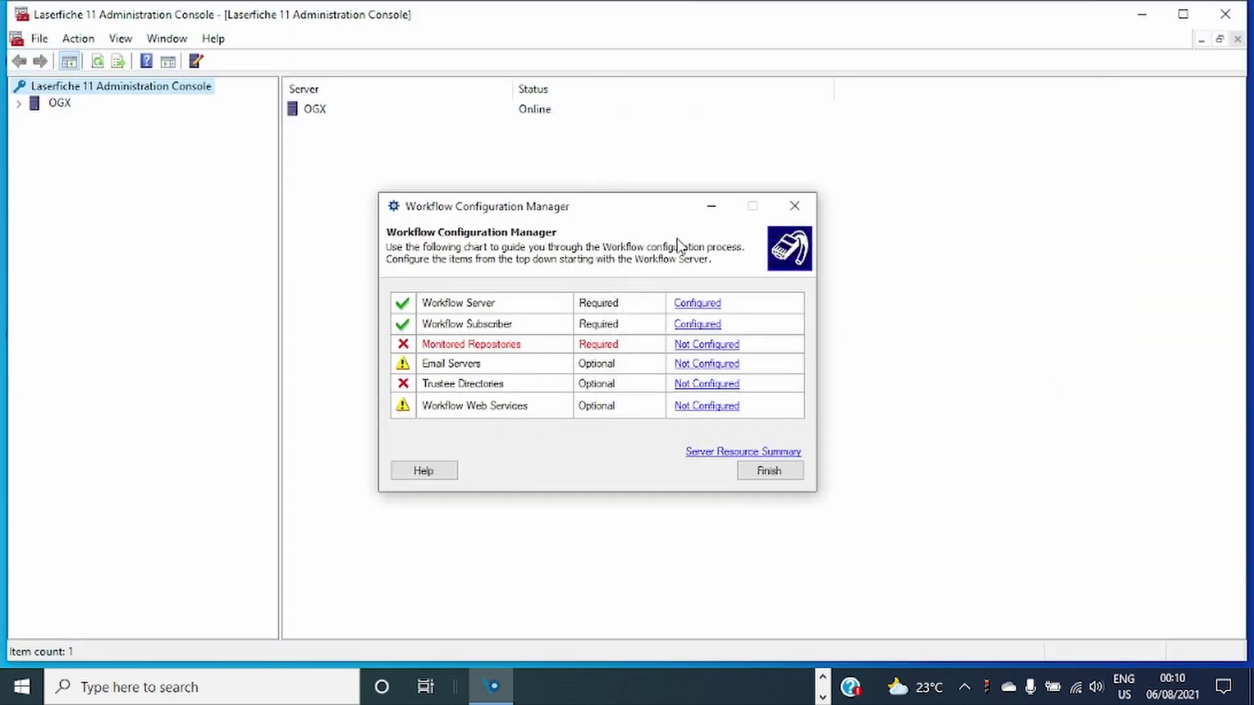
pyautogui.click(710, 204)
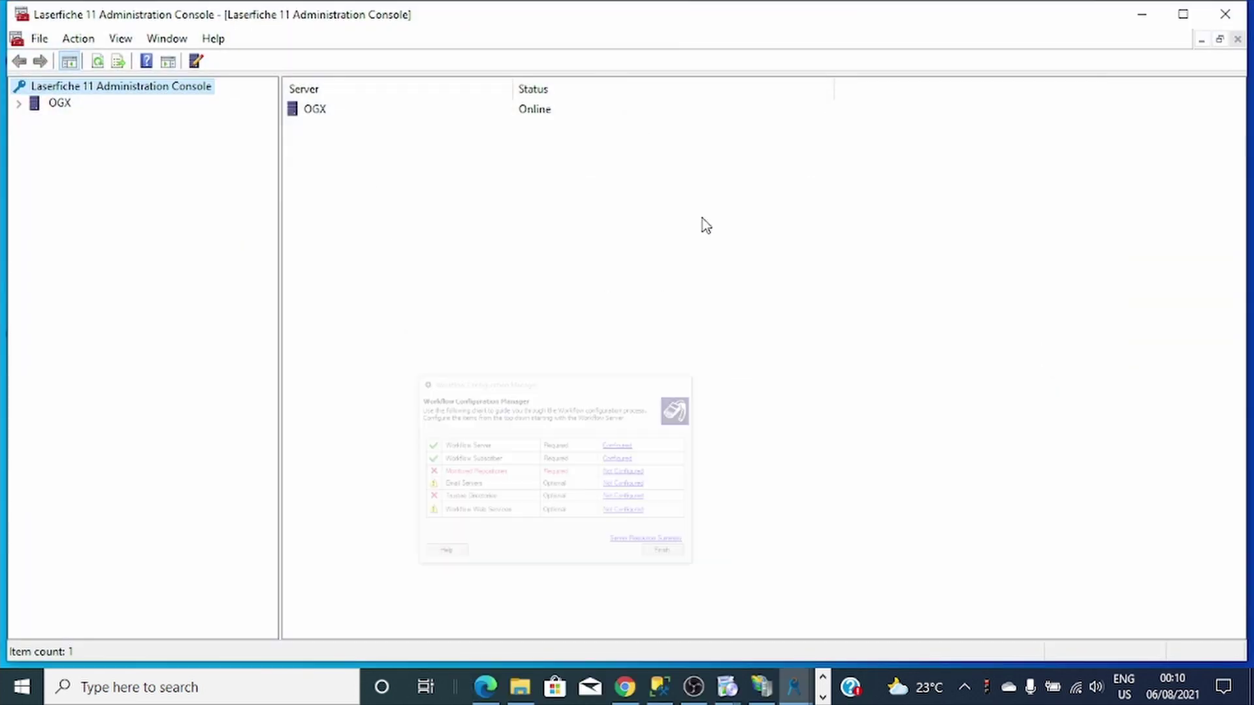
# Log in to OG-EXPERIENCE under OGX > Repositories as admin and open Users and Groups.
pyautogui.click(18, 103)
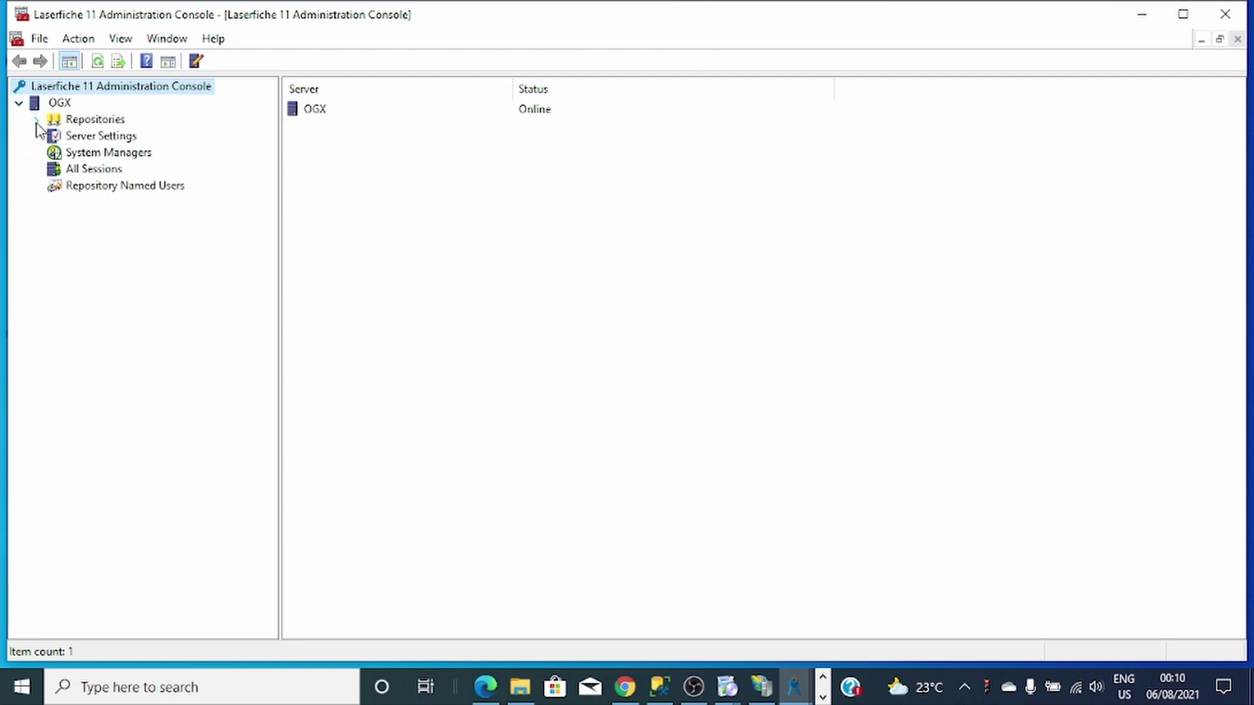
pyautogui.click(36, 120)
pyautogui.click(99, 137)
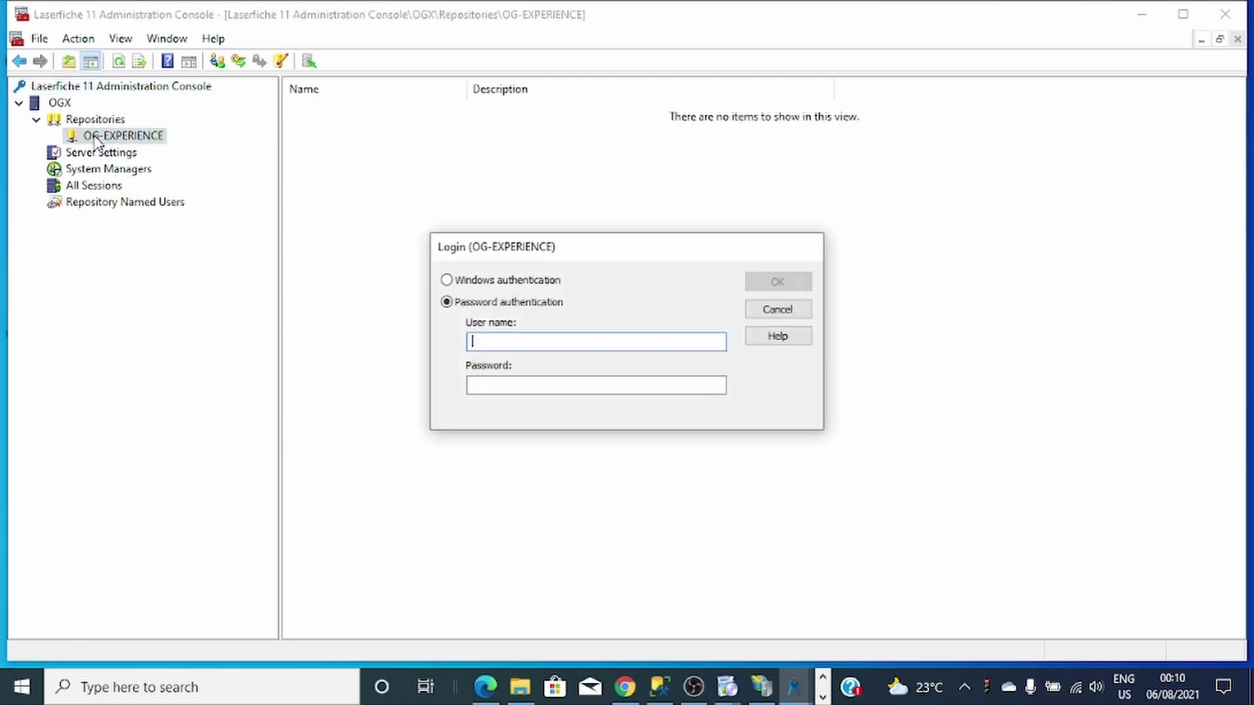
pyautogui.write('admi')
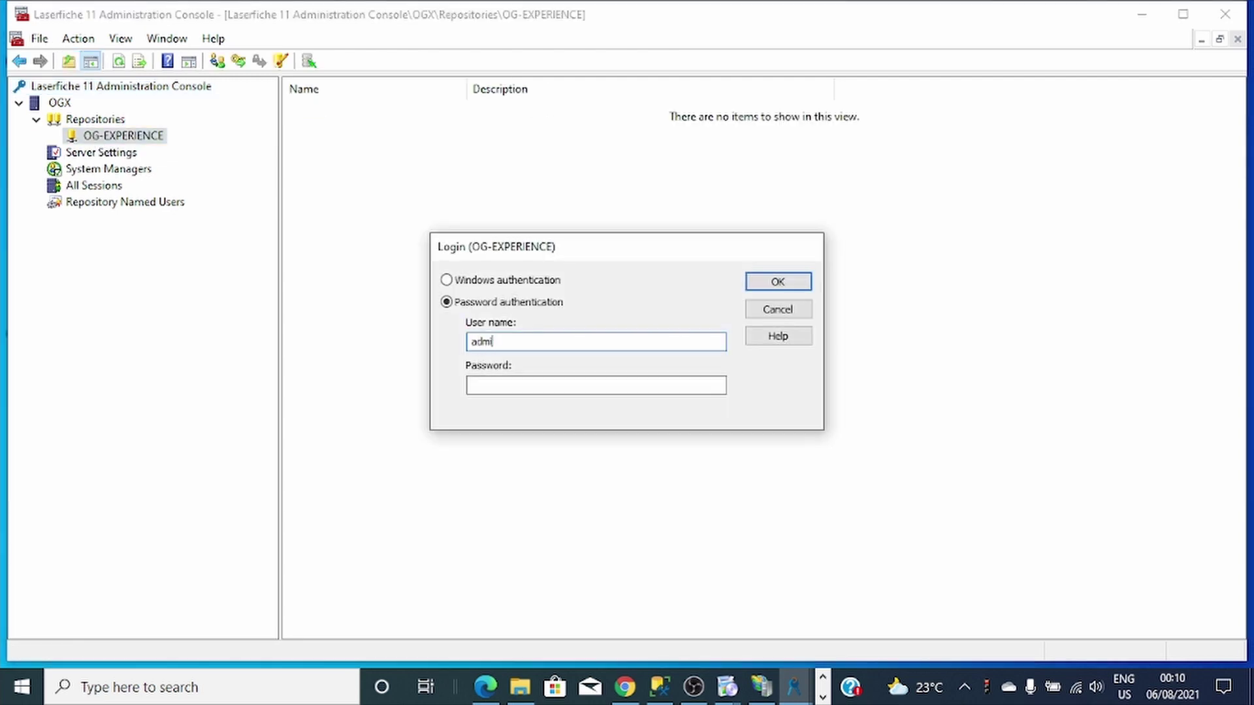
pyautogui.write('n')
pyautogui.press('Return')
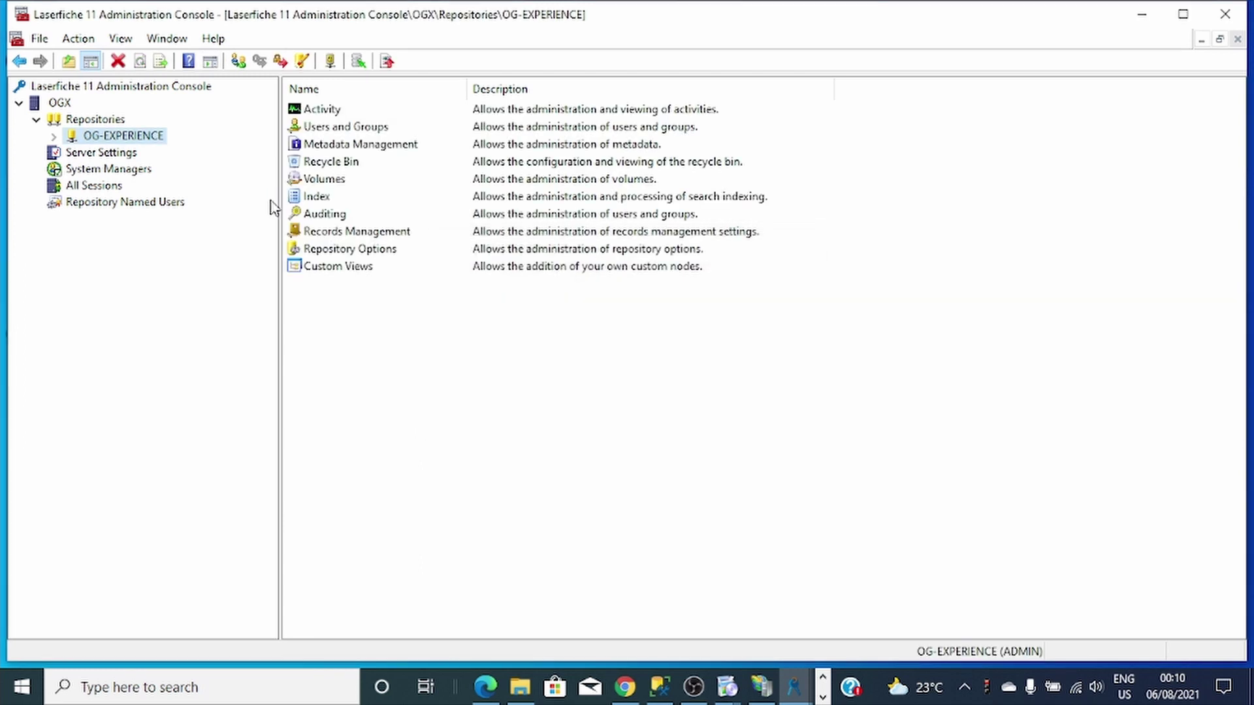
pyautogui.doubleClick(330, 129)
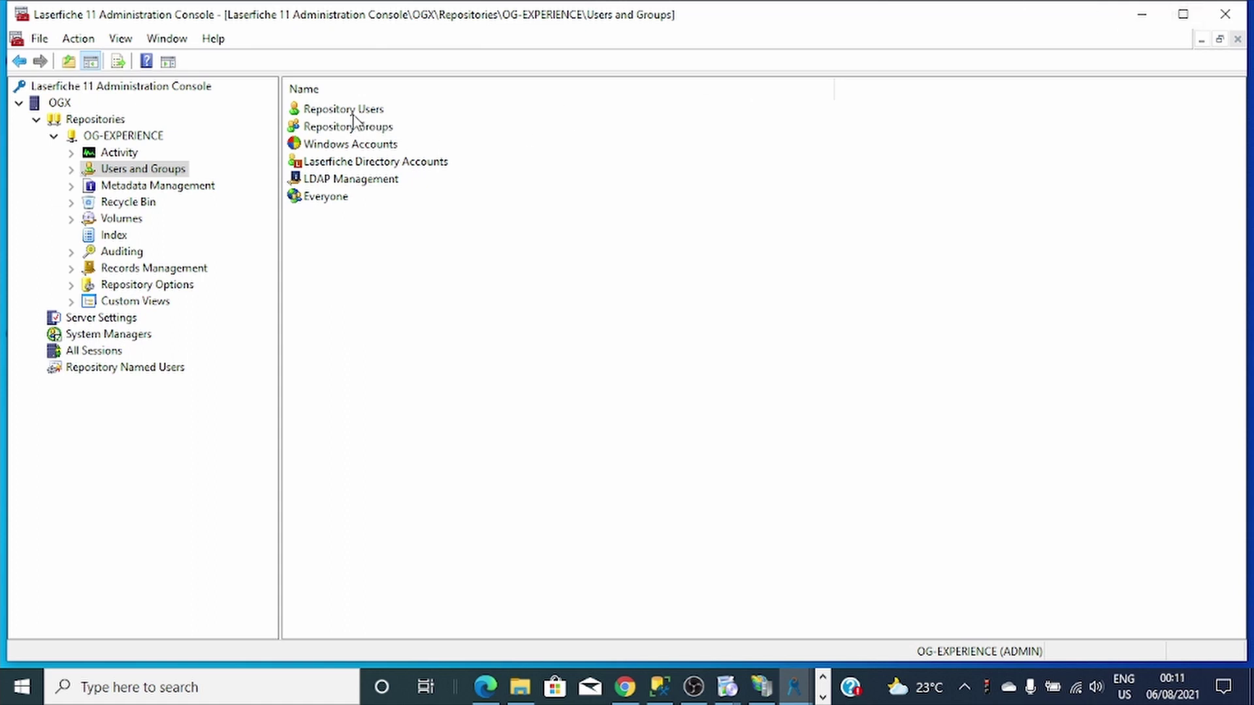
# Create a new repository user named Workflow and set its password.
pyautogui.doubleClick(353, 112)
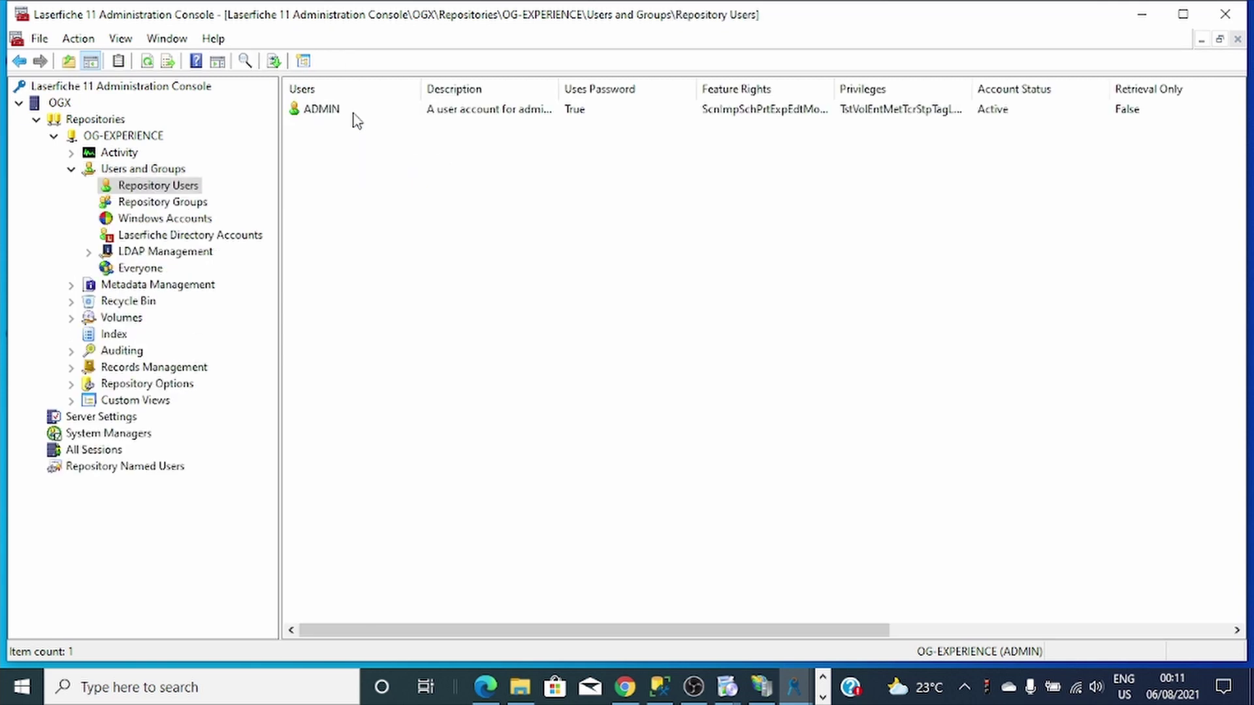
pyautogui.rightClick(320, 141)
pyautogui.click(346, 146)
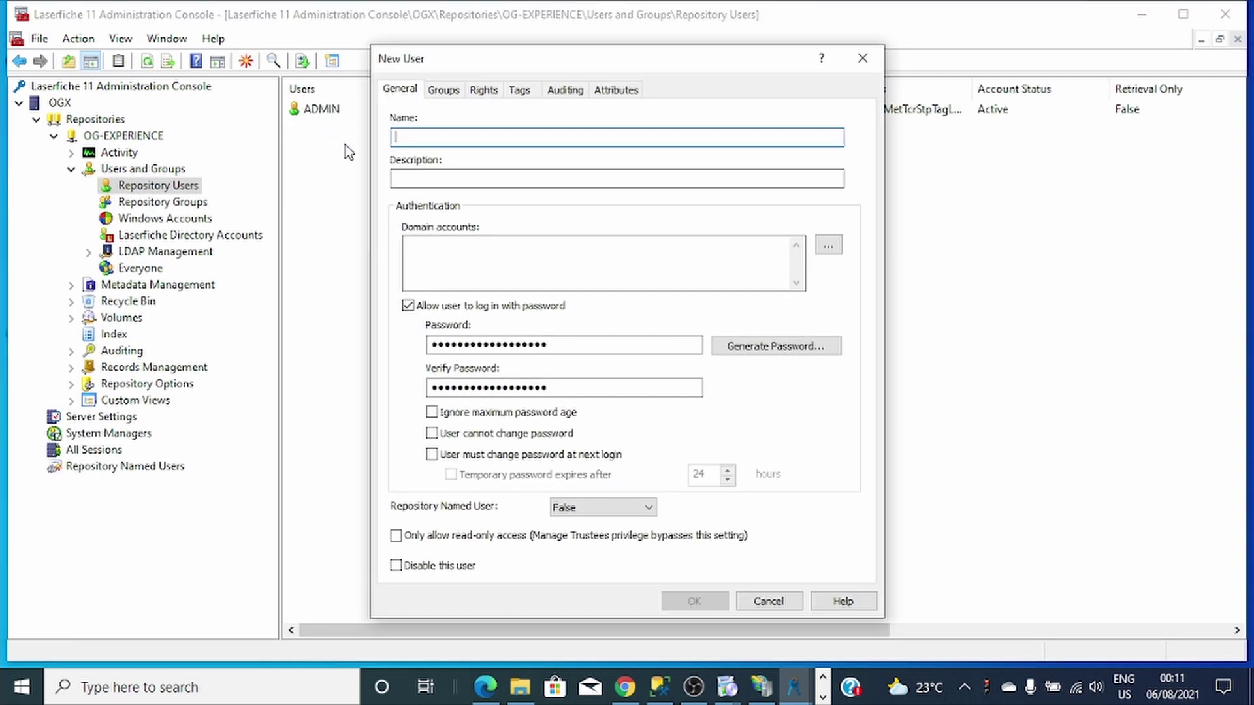
pyautogui.write('Workflow')
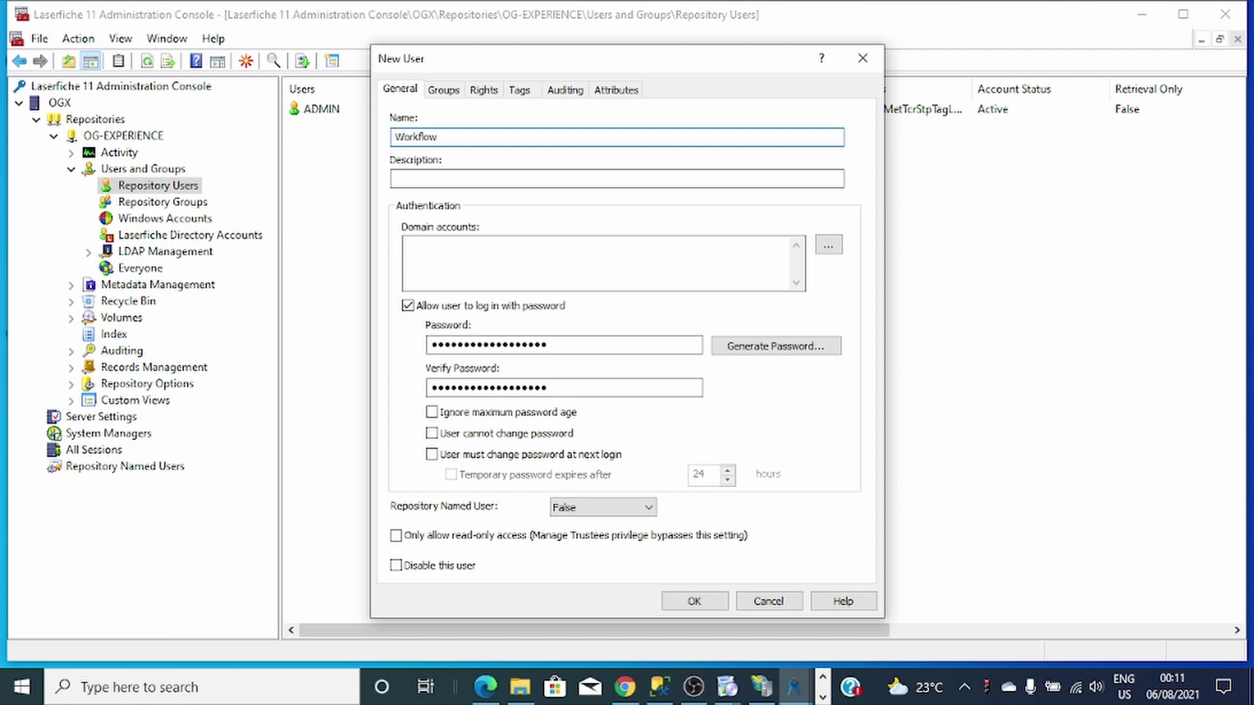
pyautogui.doubleClick(588, 344)
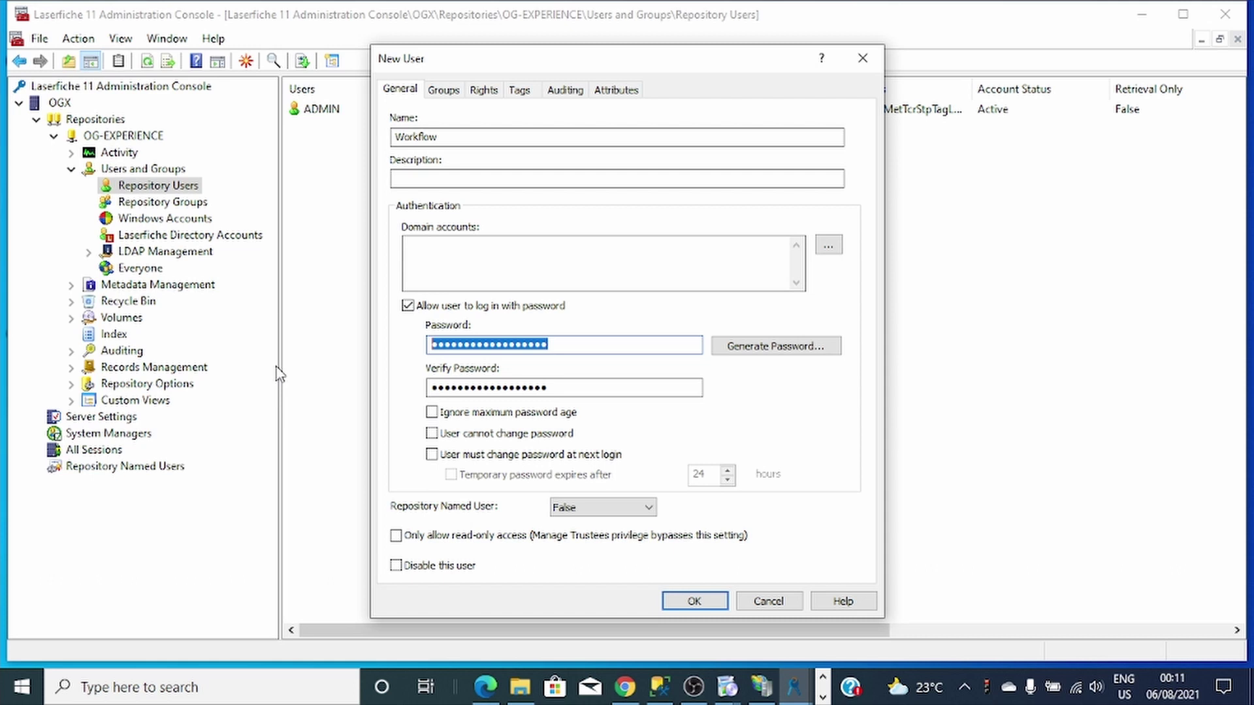
pyautogui.write('•')
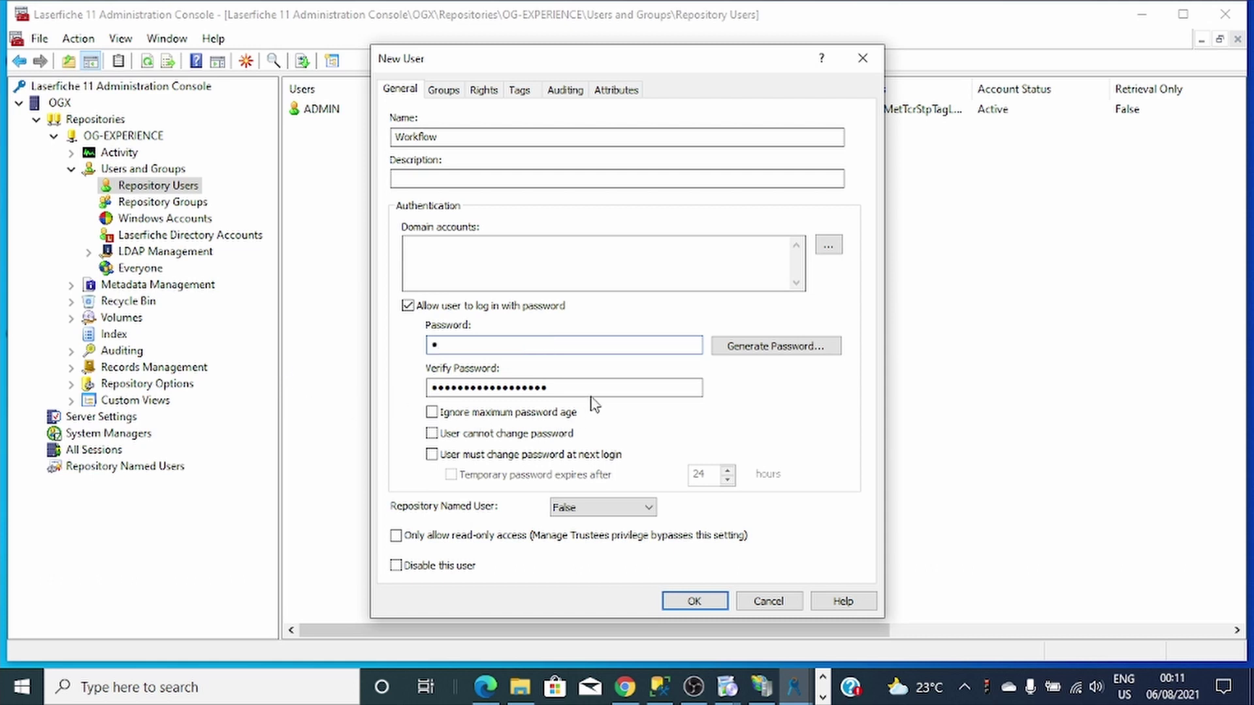
pyautogui.press('Tab')
pyautogui.press('BackSpace')
pyautogui.write('•')
# Add the Workflow user to the Administrators group and save it.
pyautogui.click(447, 90)
pyautogui.click(442, 145)
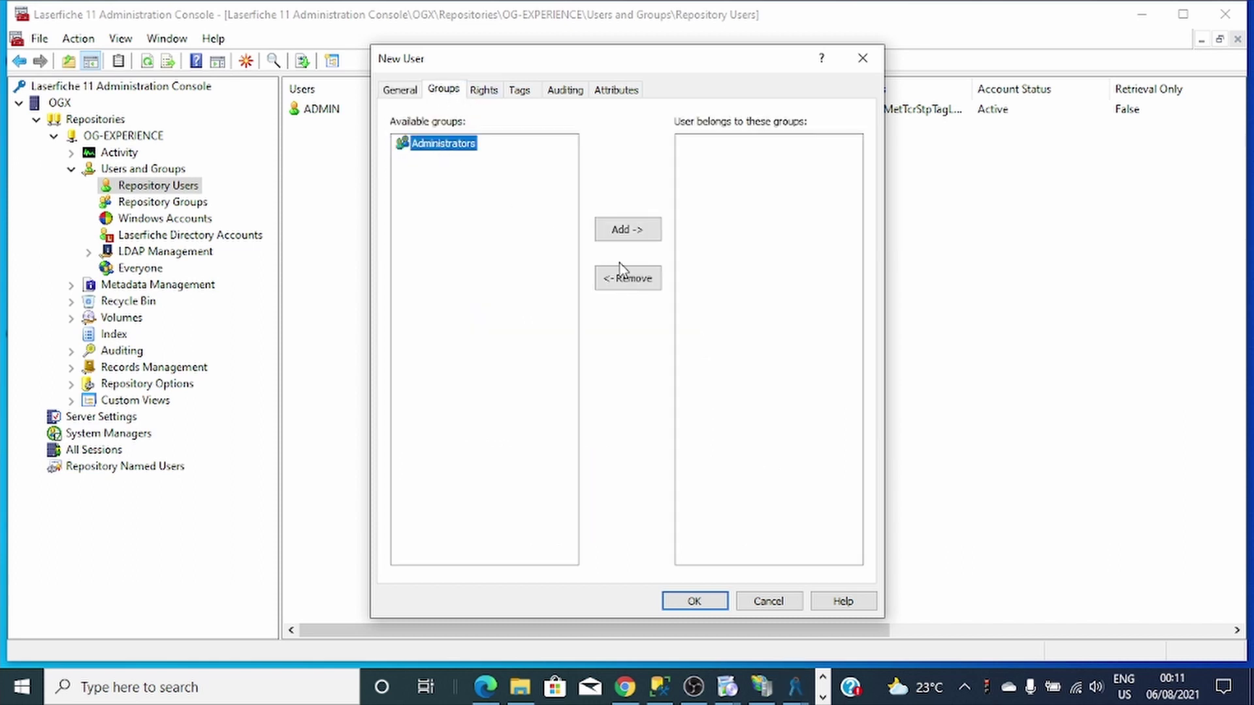
pyautogui.click(625, 236)
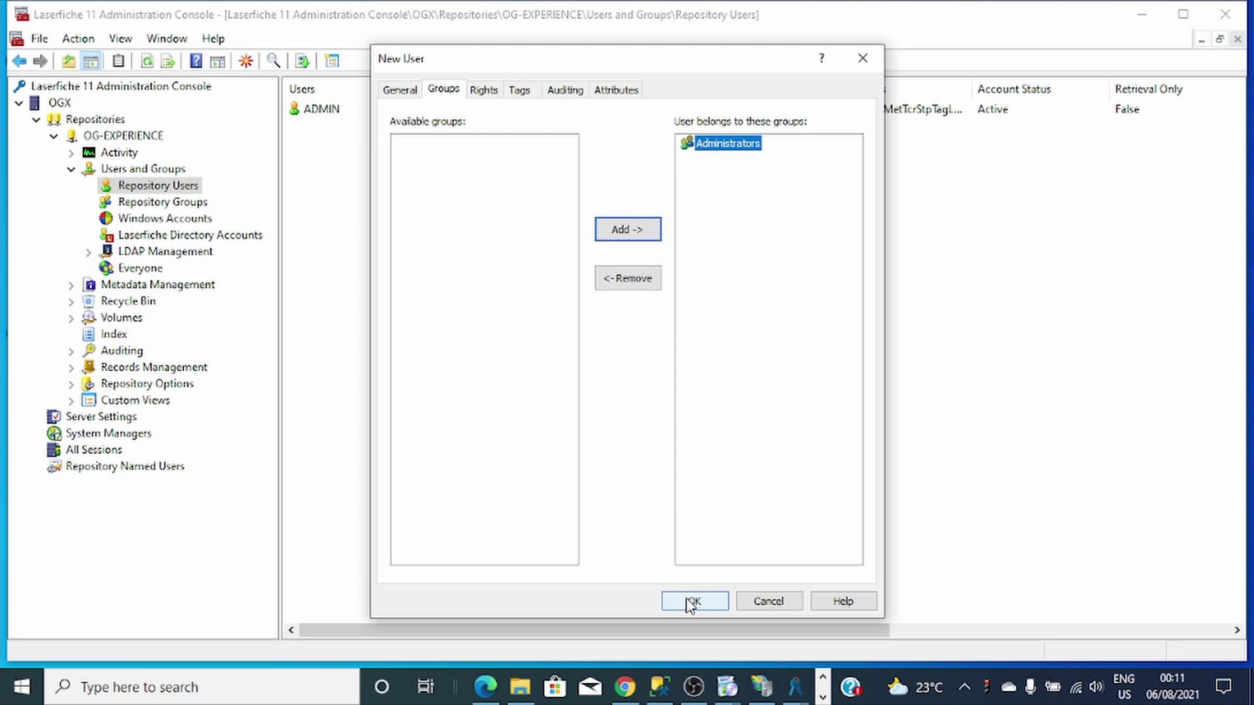
pyautogui.click(689, 603)
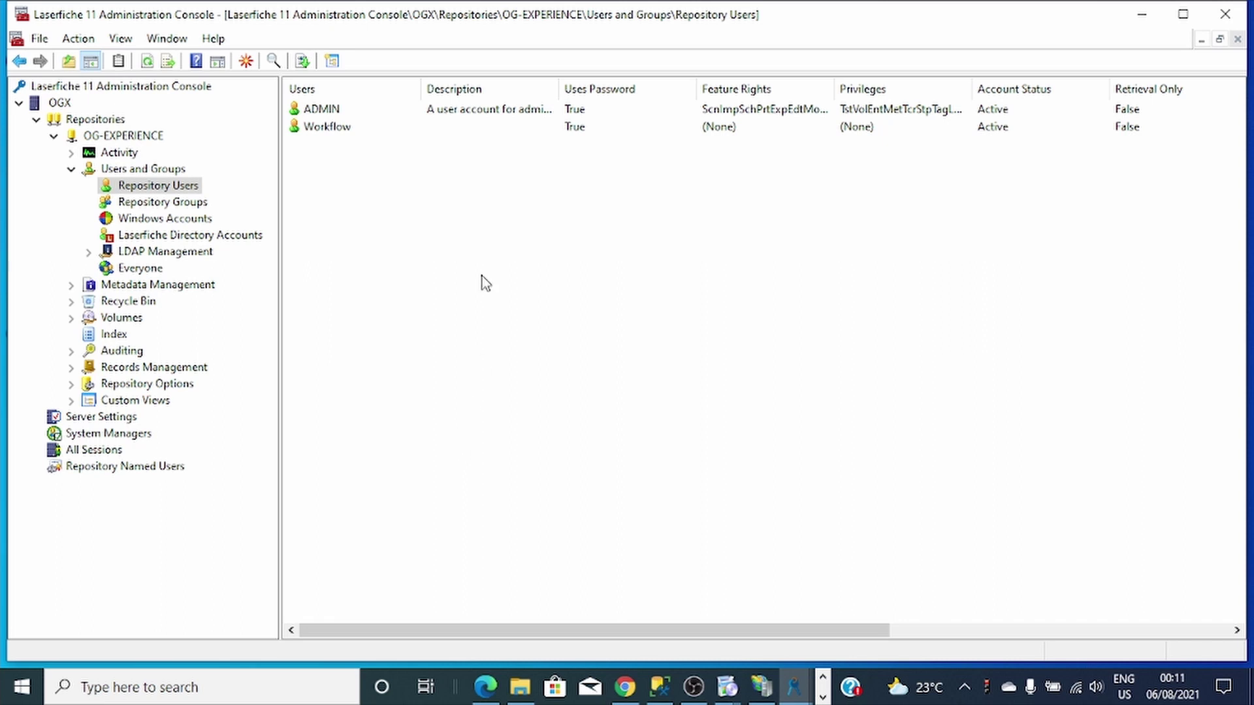
# Select the new Workflow user, then bring Workflow Configuration Manager back to the front.
pyautogui.click(340, 140)
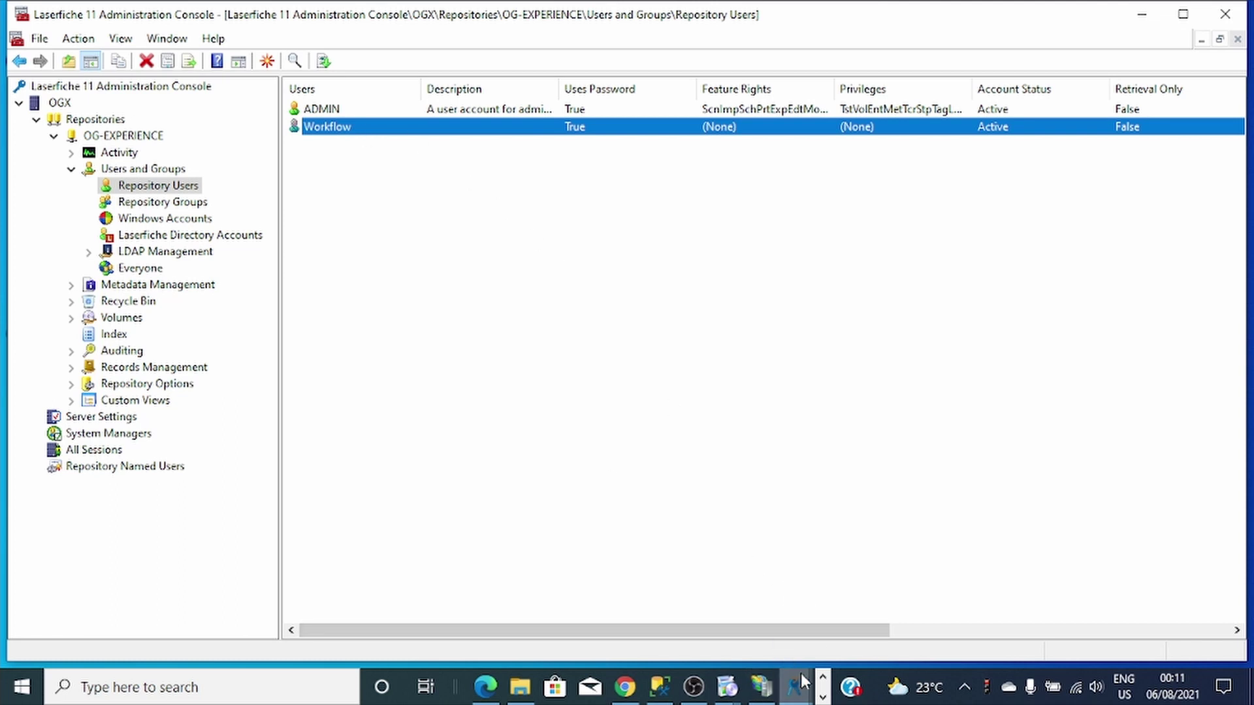
pyautogui.click(794, 686)
pyautogui.click(498, 686)
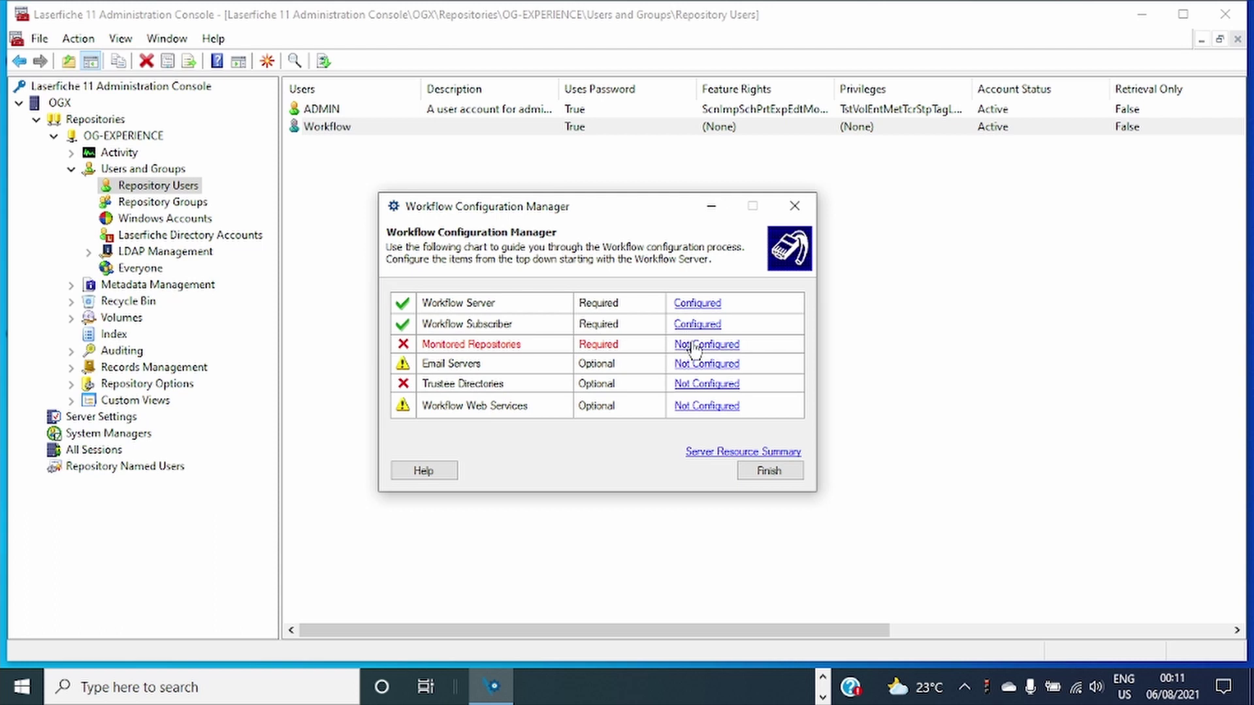
# Open the monitored repositories settings and start registering a repository, loading the server's repositories.
pyautogui.click(696, 346)
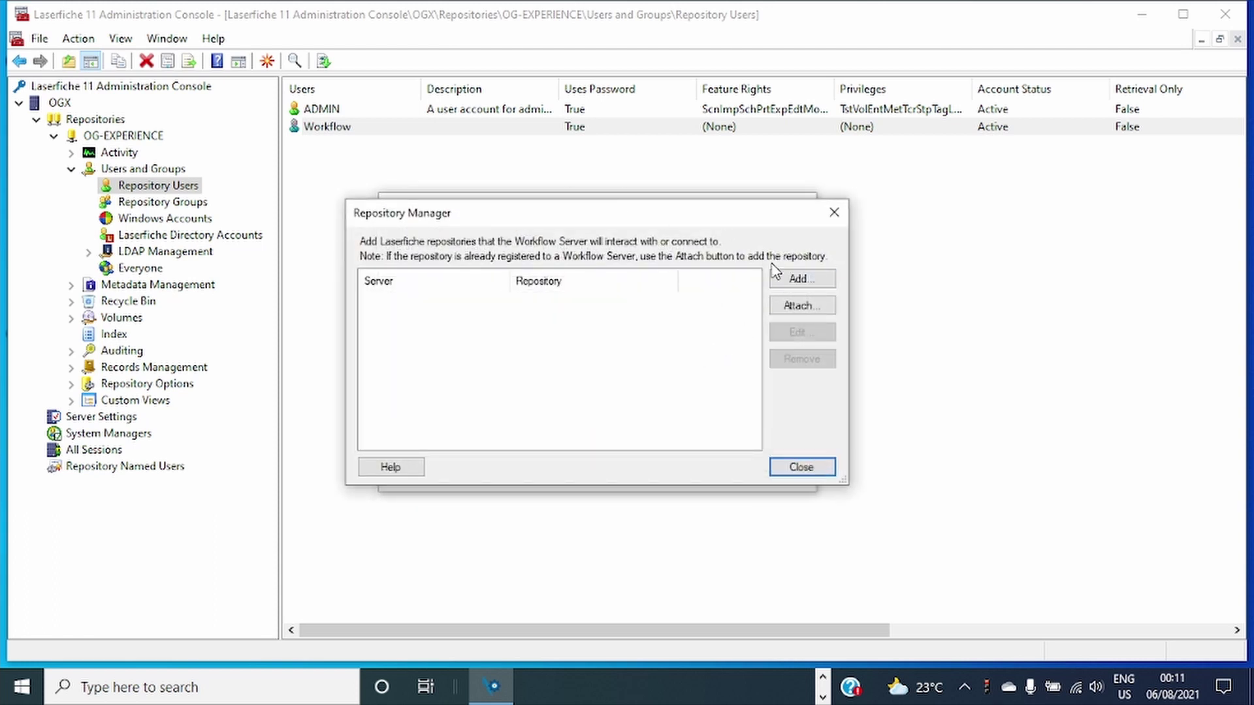
pyautogui.moveTo(593, 220); pyautogui.dragTo(608, 324)
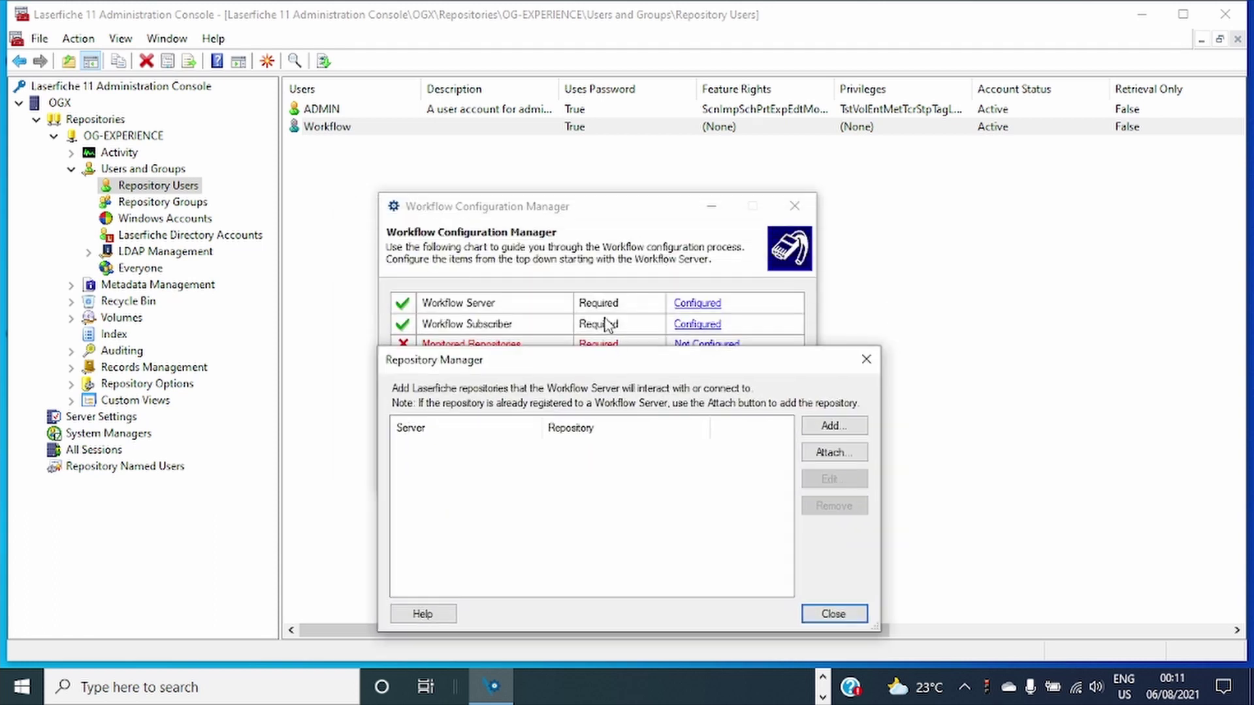
pyautogui.click(866, 359)
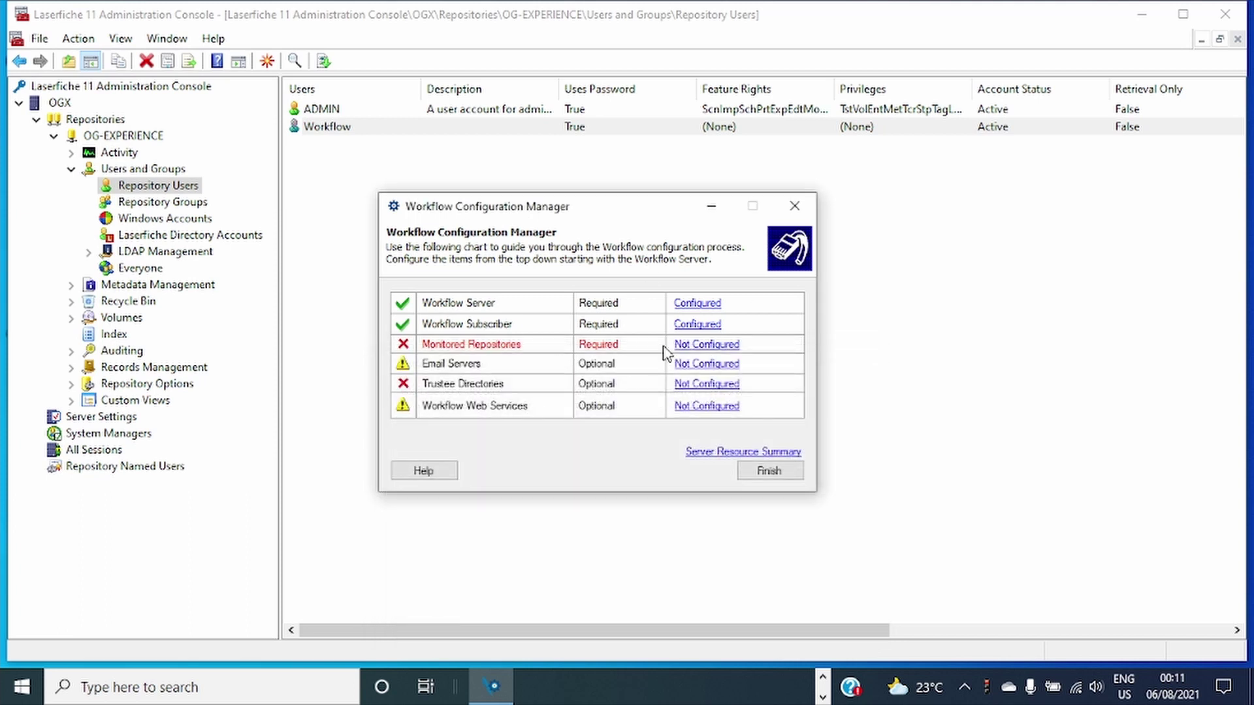
pyautogui.click(708, 344)
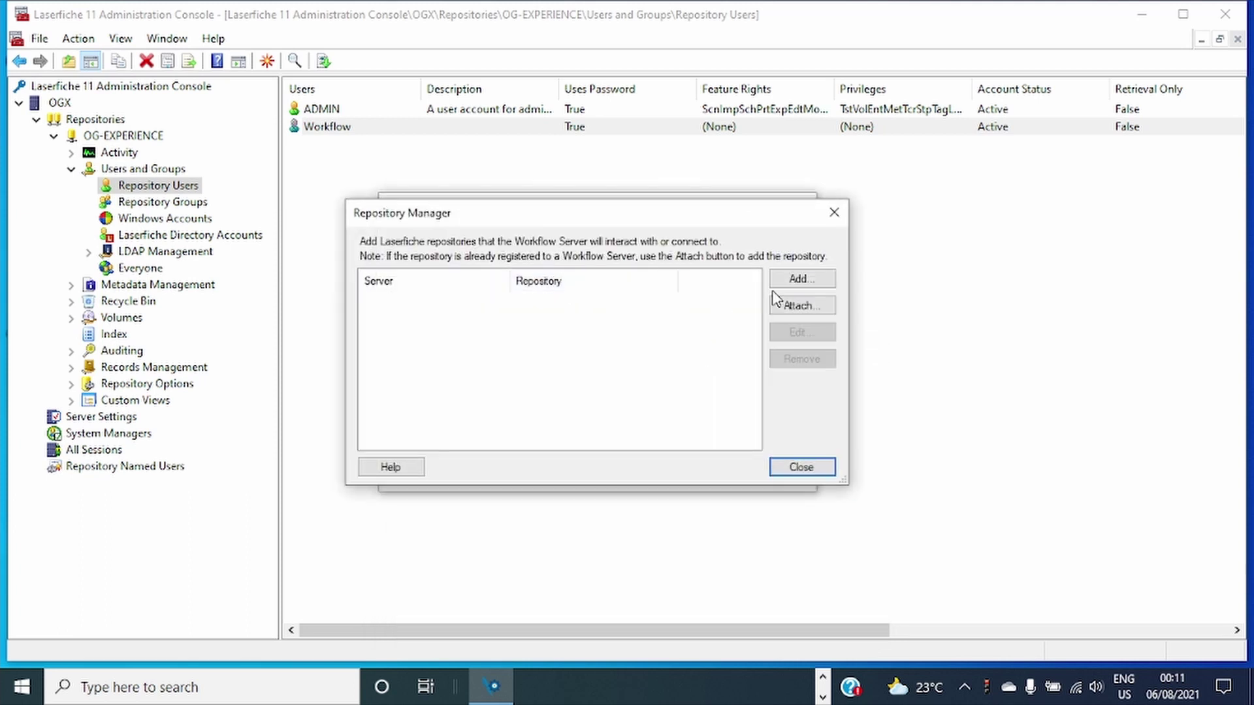
pyautogui.click(797, 279)
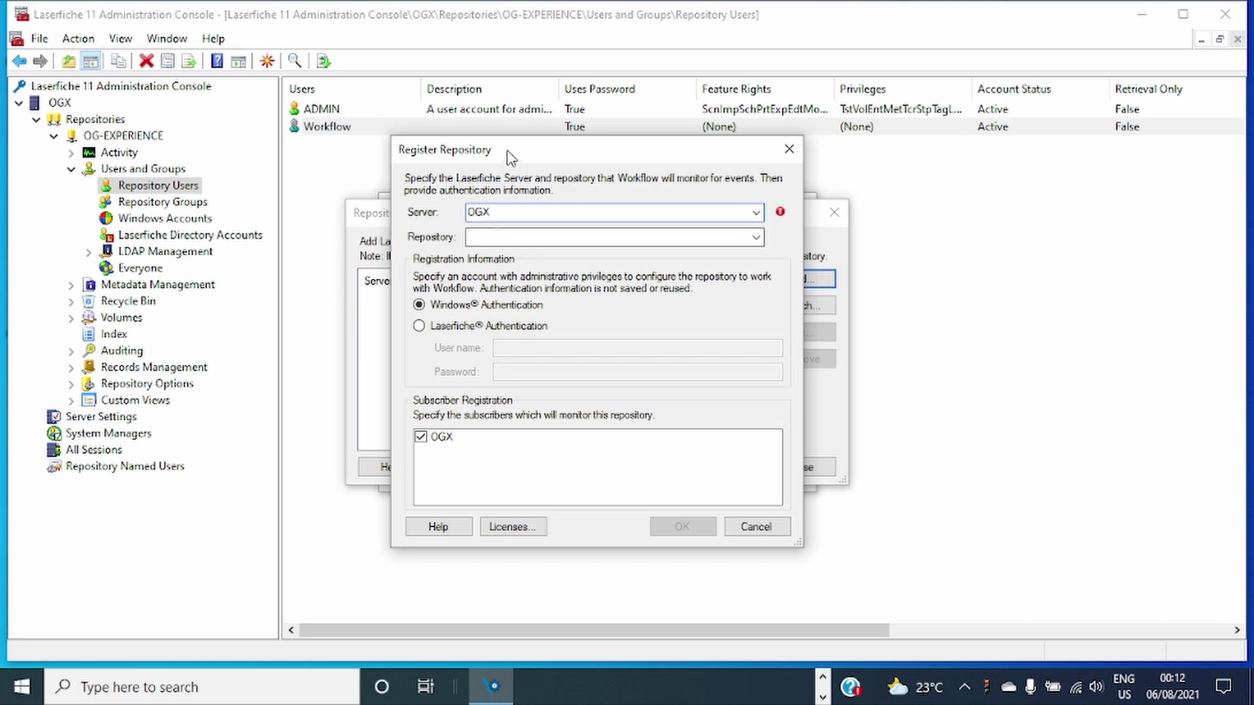
pyautogui.moveTo(511, 157); pyautogui.dragTo(577, 165)
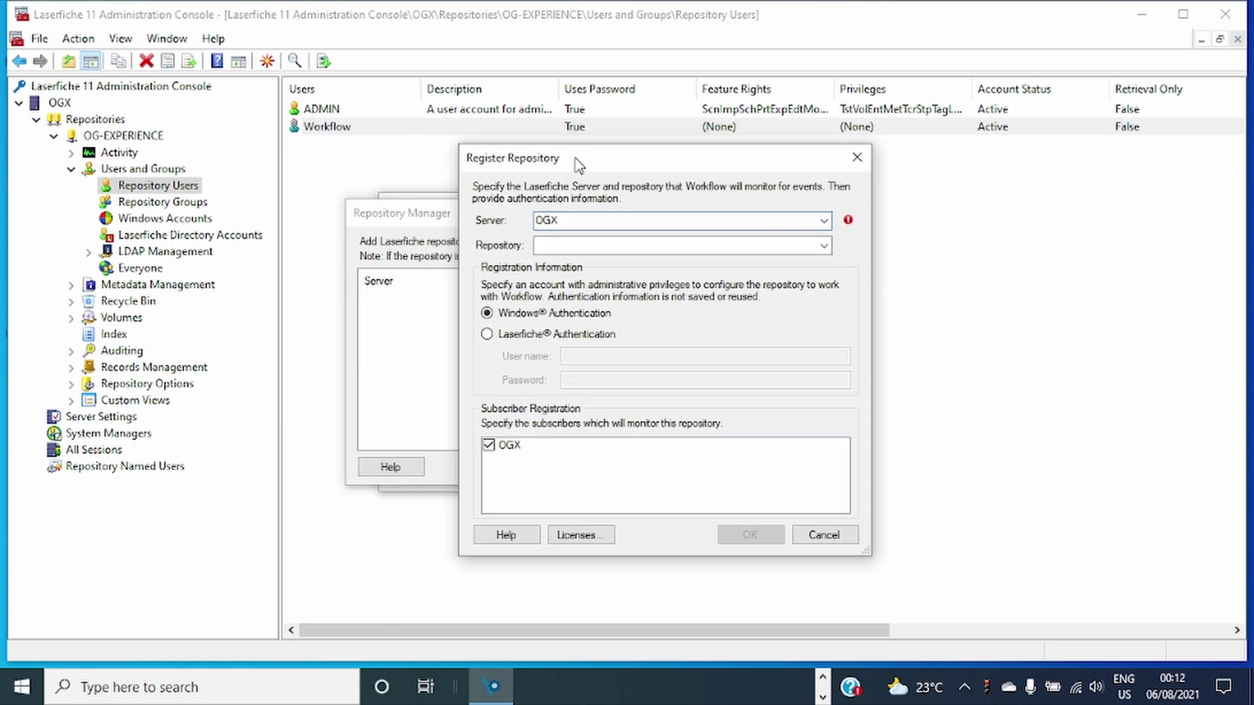
pyautogui.click(824, 248)
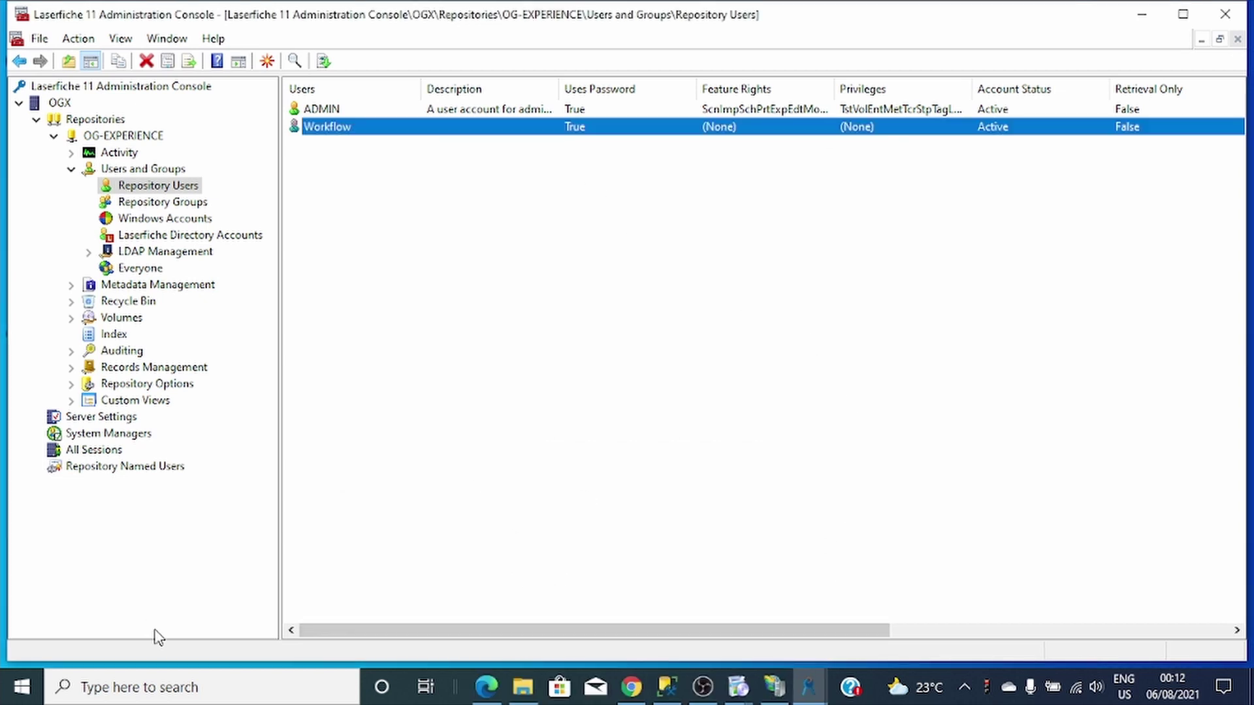
# Launch Workflow Configuration Manager from the Start menu's Laserfiche folder and open the Not Configured Monitored Repositories.
pyautogui.click(175, 687)
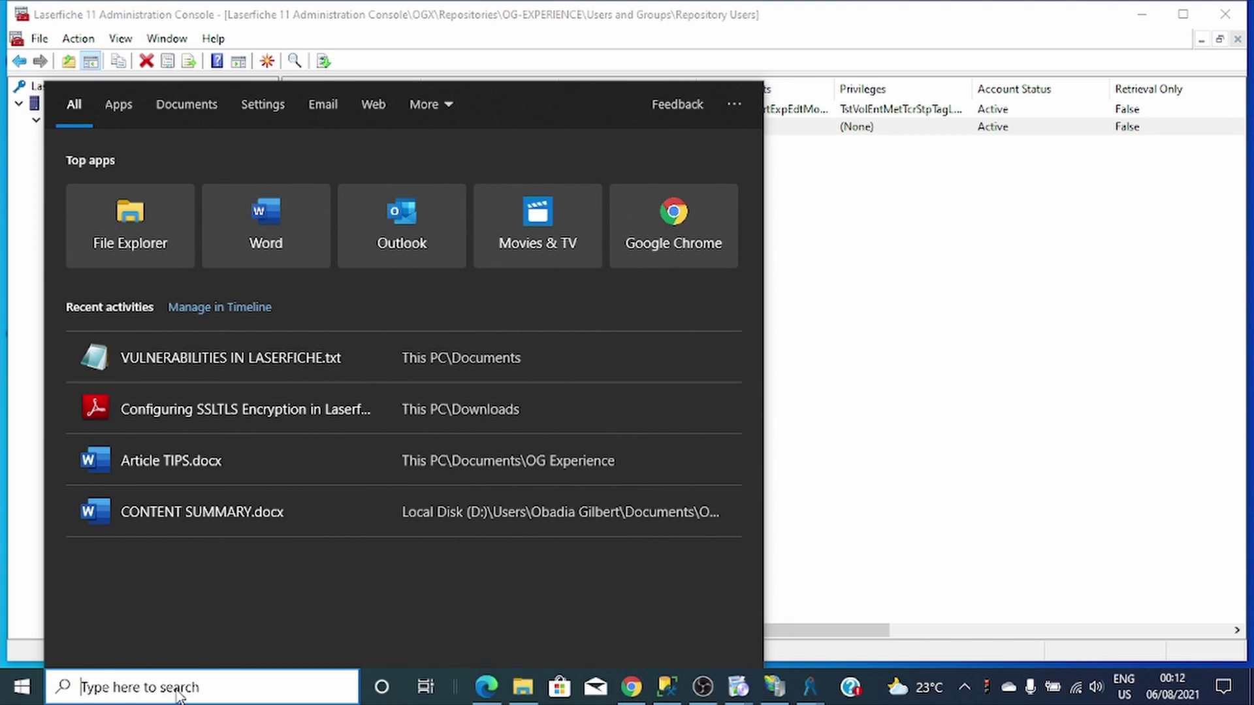
pyautogui.click(22, 686)
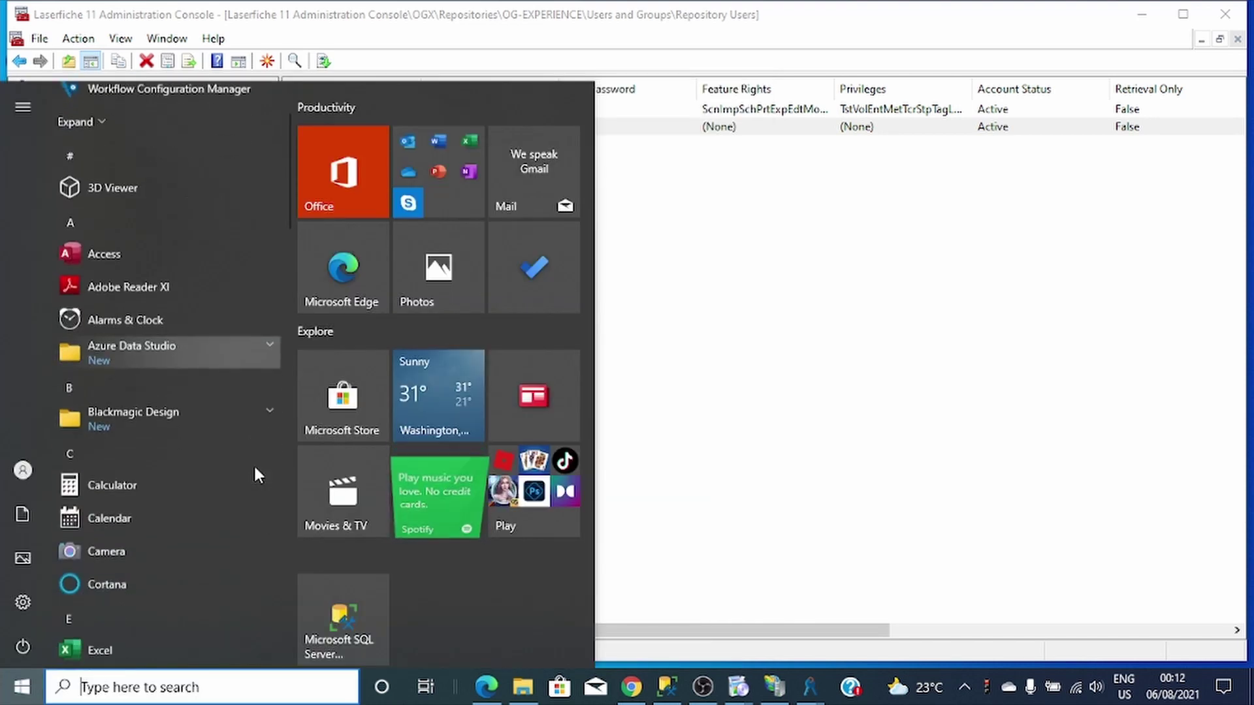
pyautogui.scroll(-5, 254, 463)
pyautogui.click(209, 578)
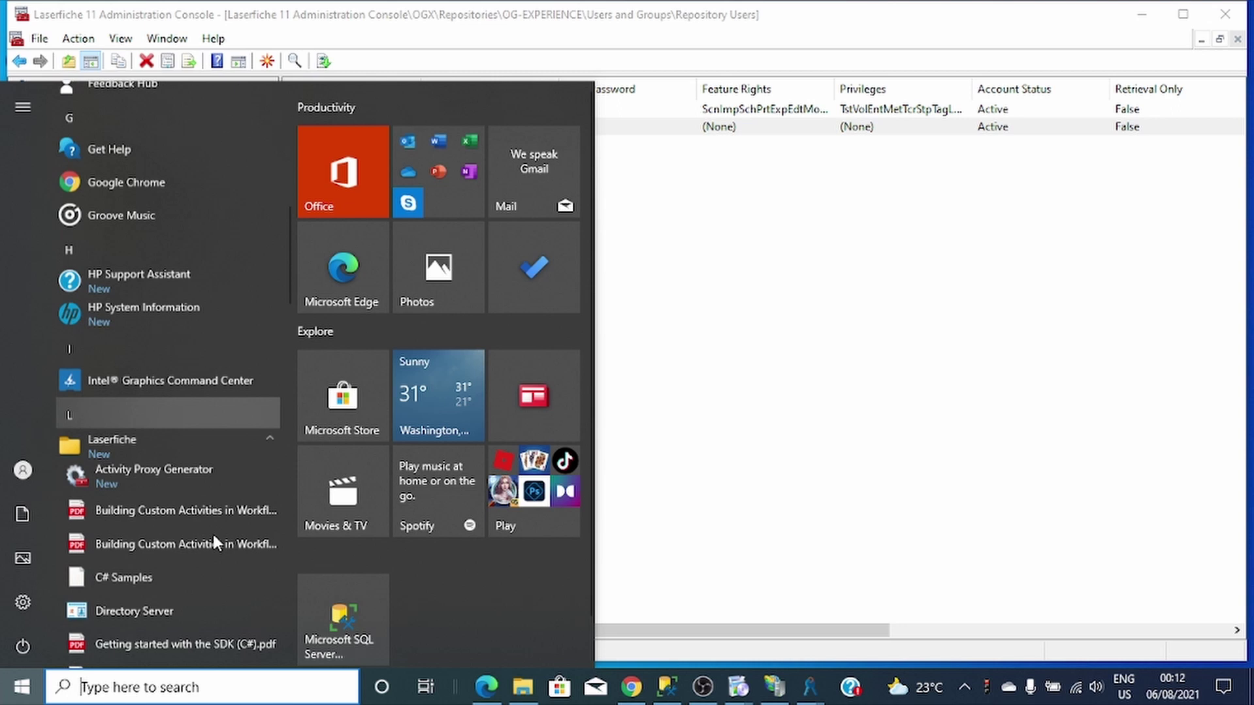
pyautogui.scroll(-5, 212, 532)
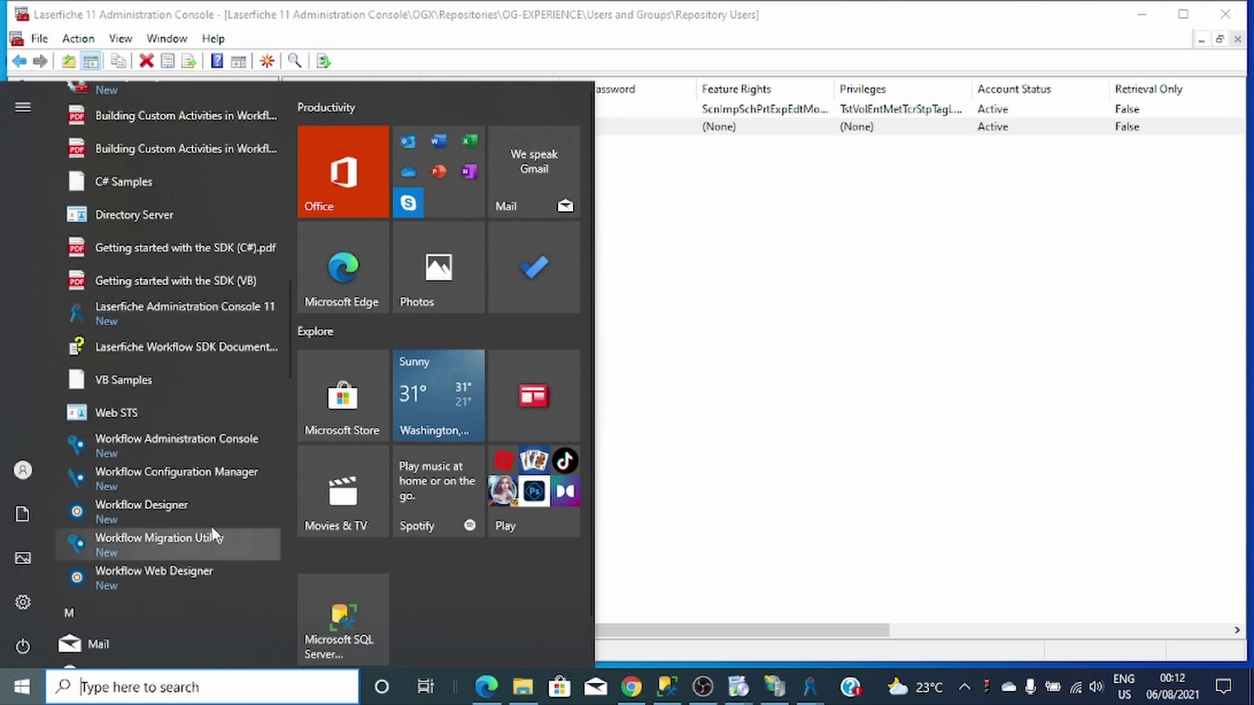
pyautogui.click(207, 472)
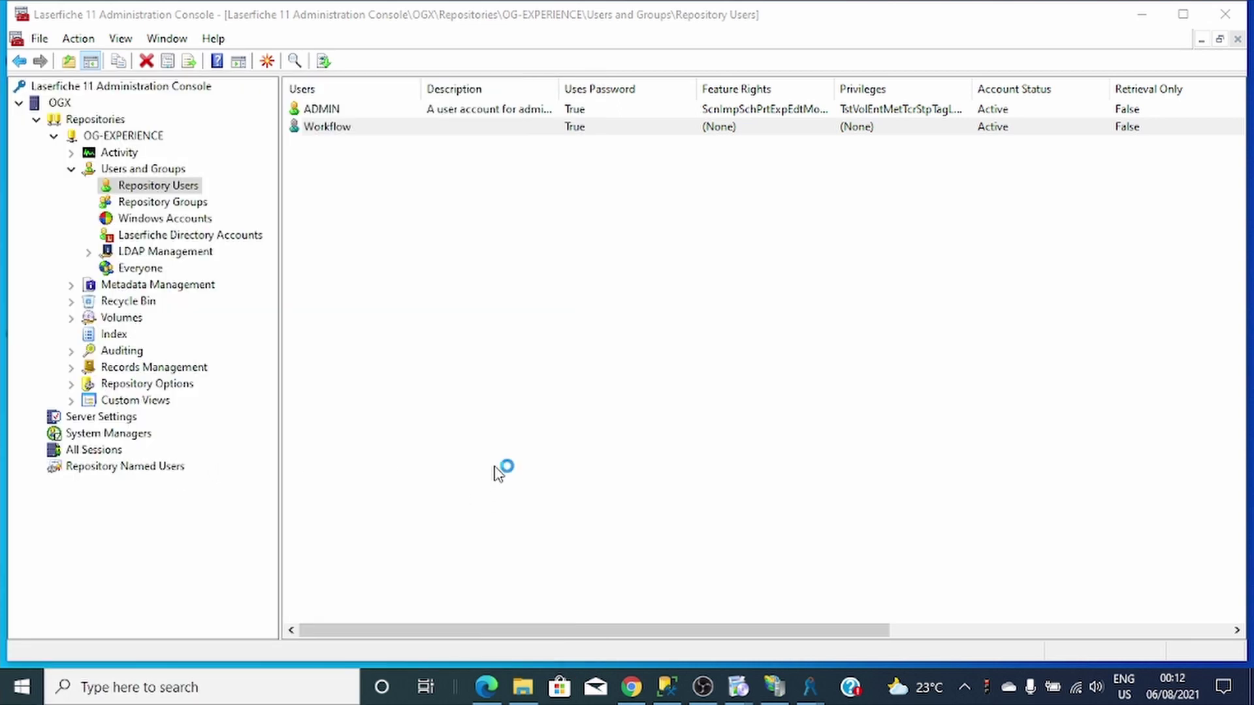
pyautogui.click(742, 335)
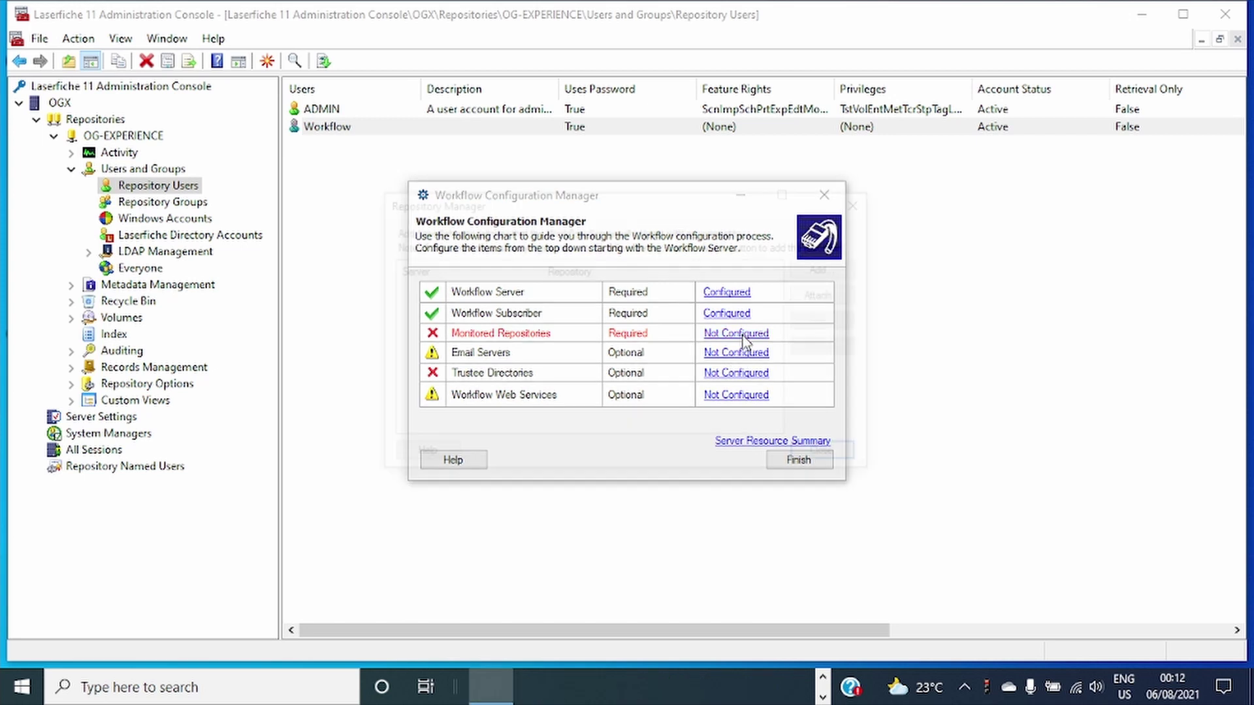
# Add a monitored repository, choosing server OGX and repository OG-EXPERIENCE.
pyautogui.click(836, 268)
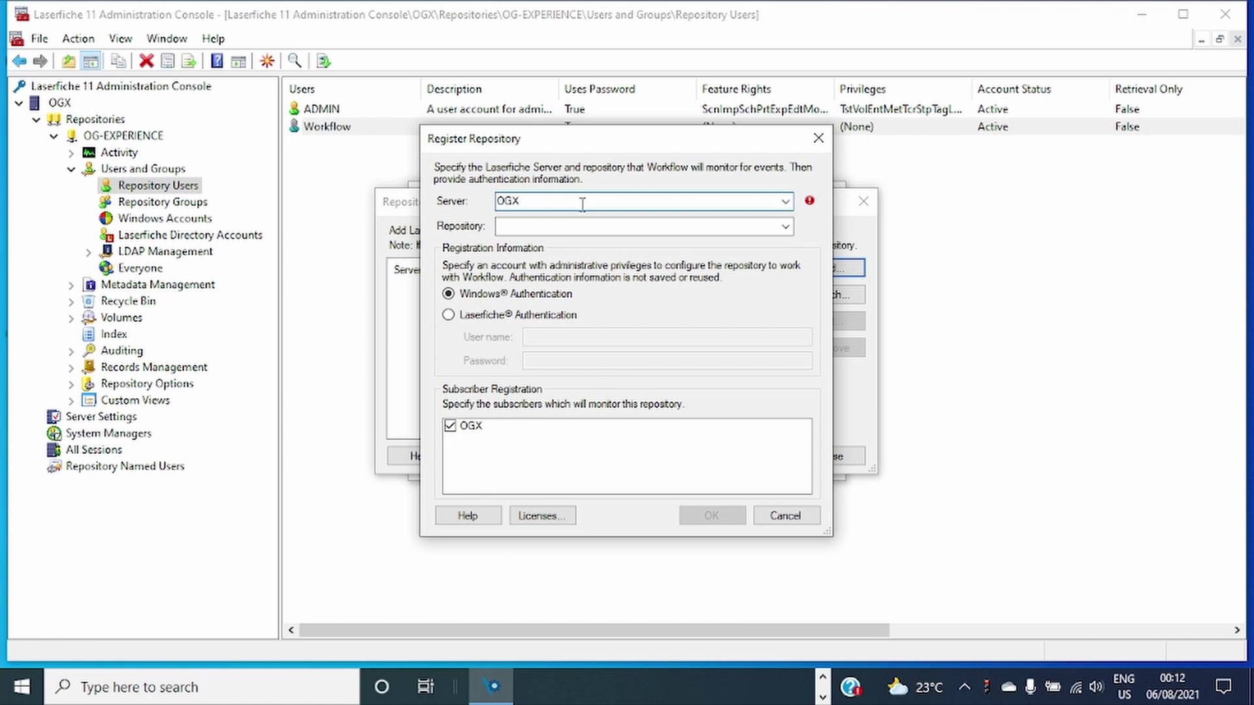
pyautogui.click(582, 226)
pyautogui.write('o')
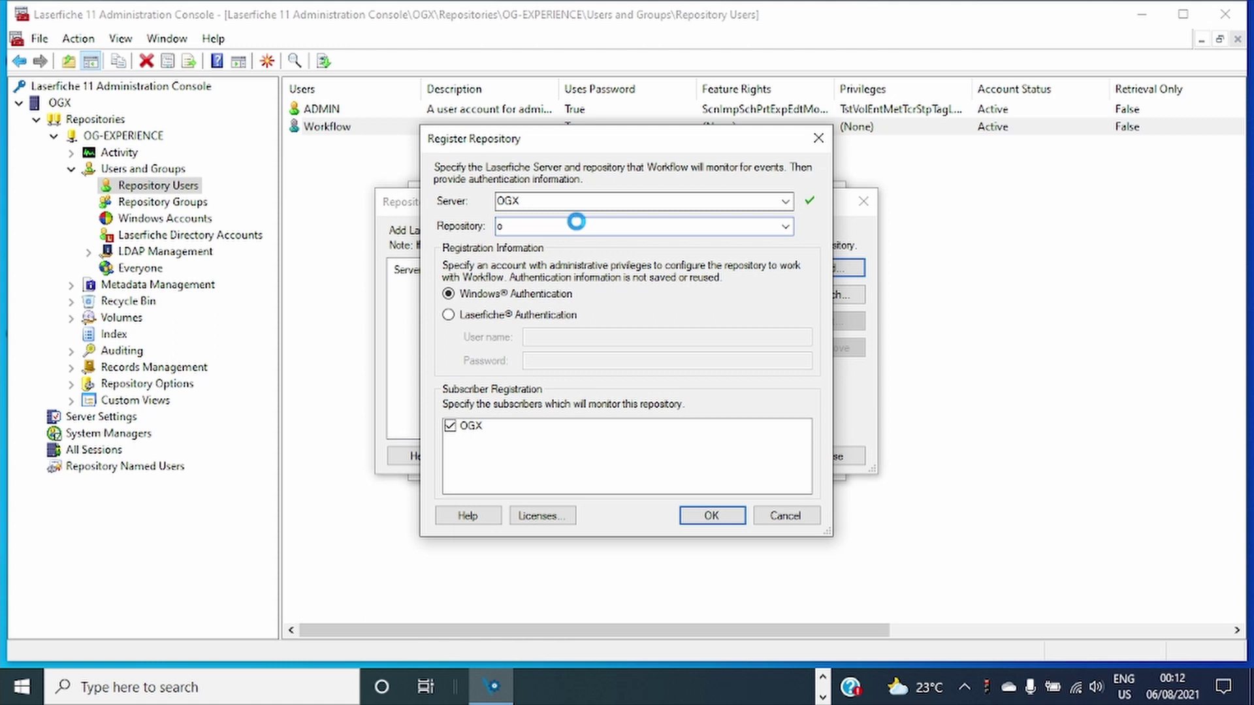
pyautogui.click(557, 244)
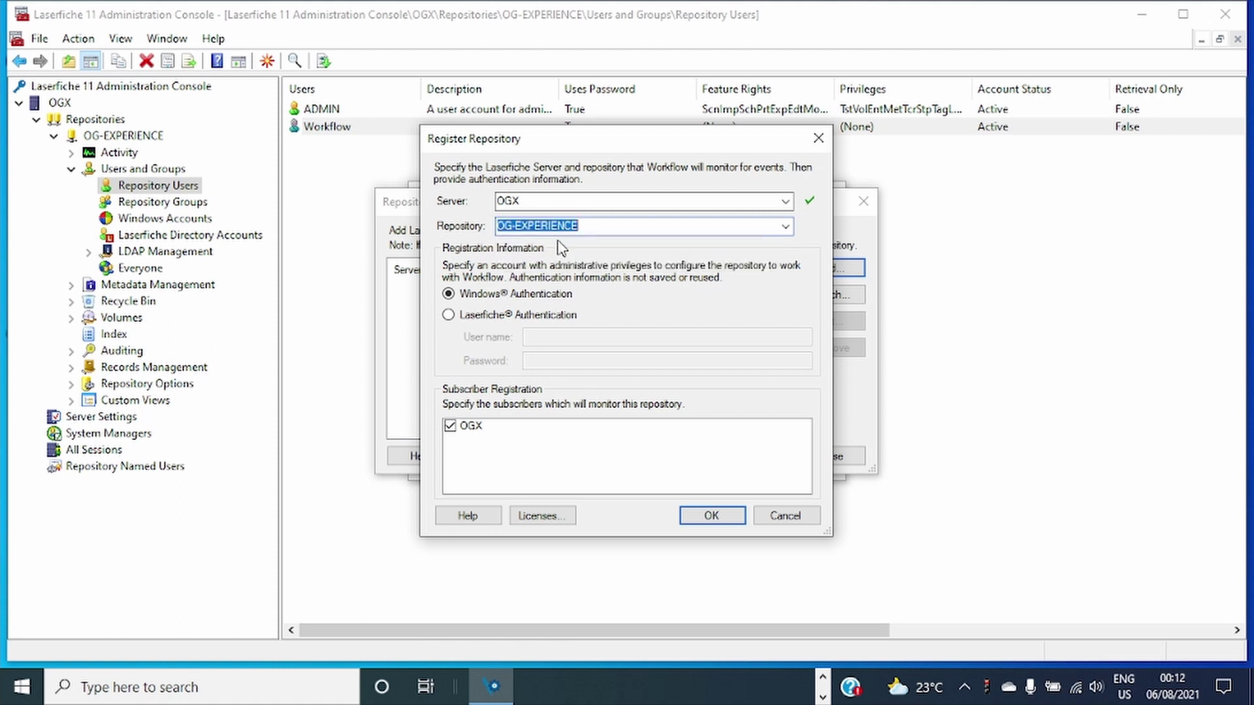
# Sign in with Laserfiche Authentication as the Workflow user and submit the registration.
pyautogui.click(448, 315)
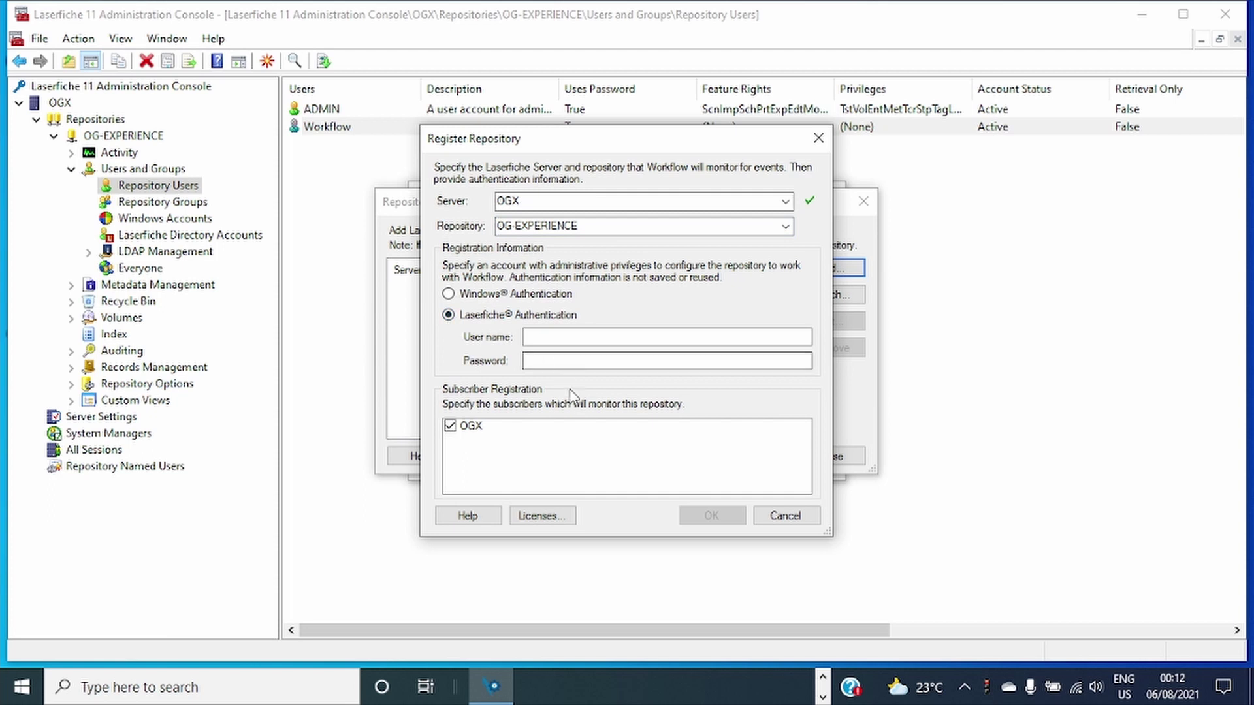
pyautogui.click(557, 338)
pyautogui.write('Workflow')
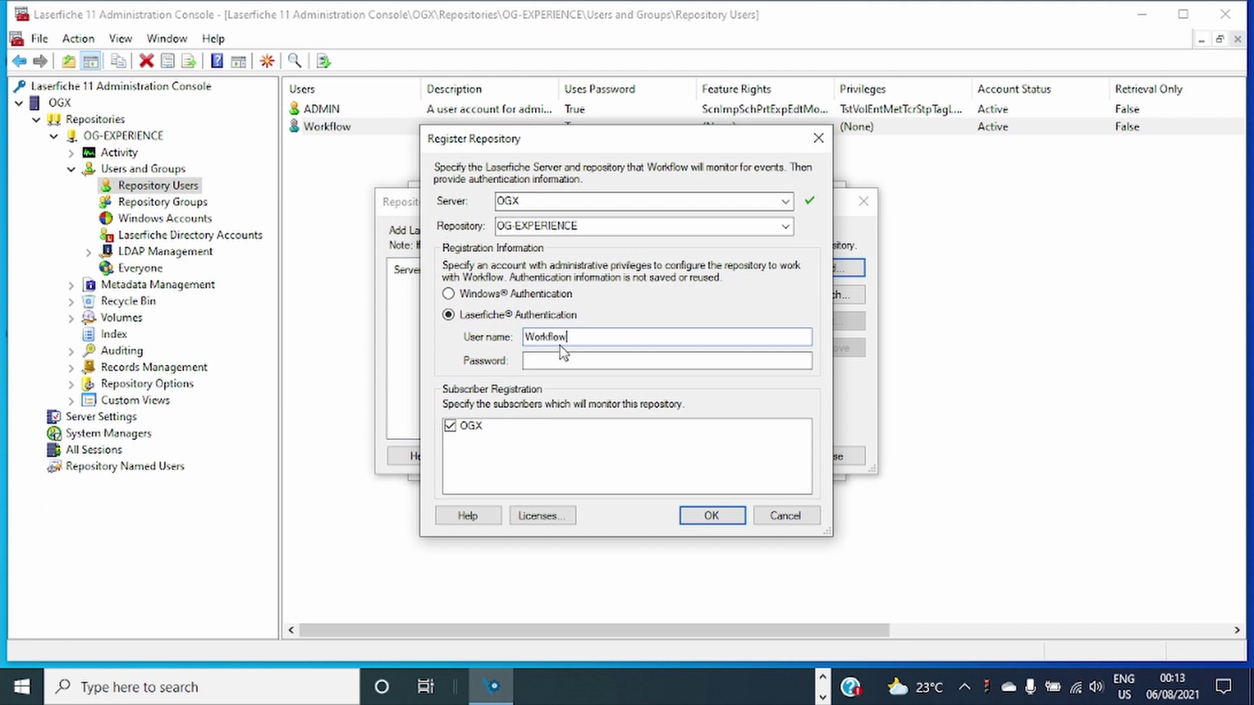
pyautogui.click(563, 357)
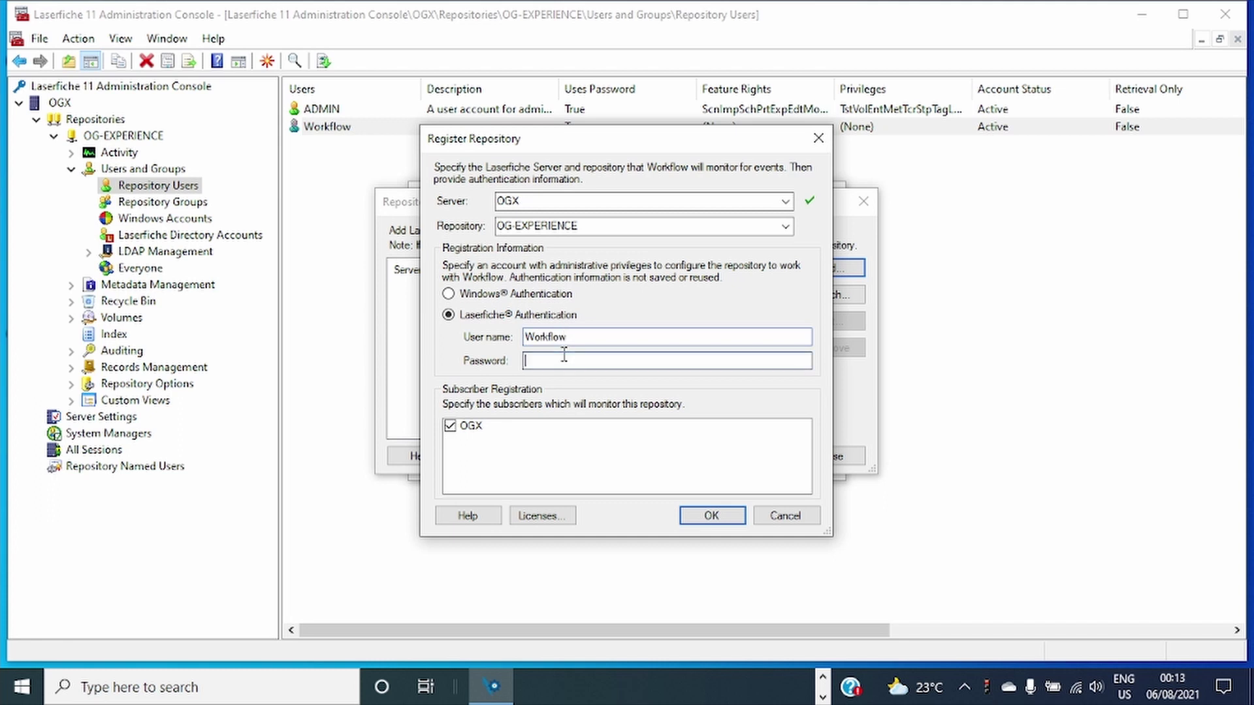
pyautogui.click(683, 516)
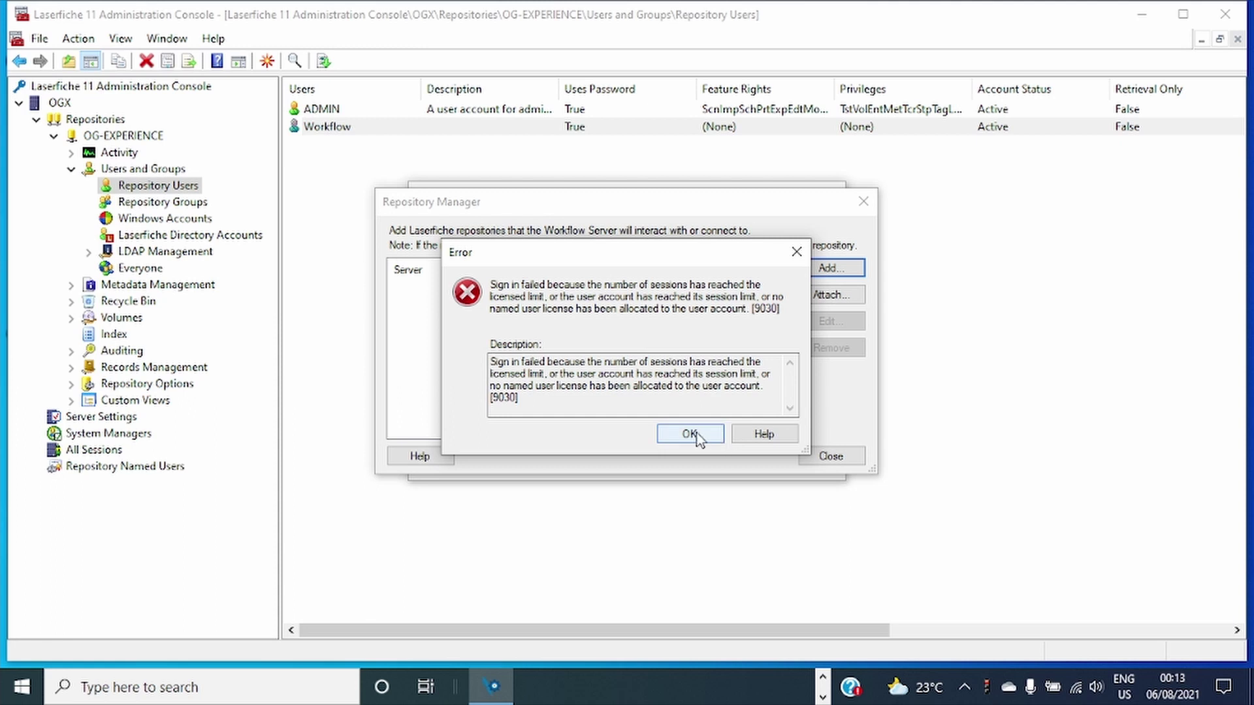
# Dismiss the session-limit error 9030 and close the repository manager and Workflow Configuration Manager.
pyautogui.click(795, 254)
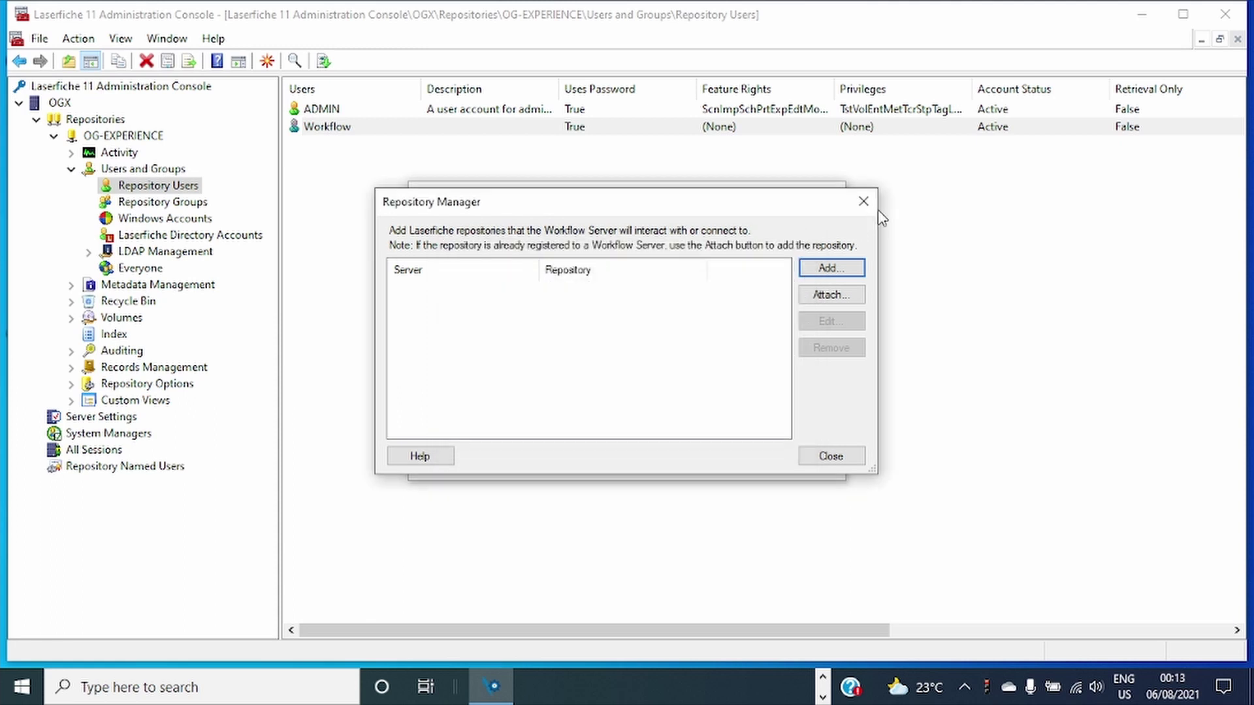
pyautogui.click(830, 457)
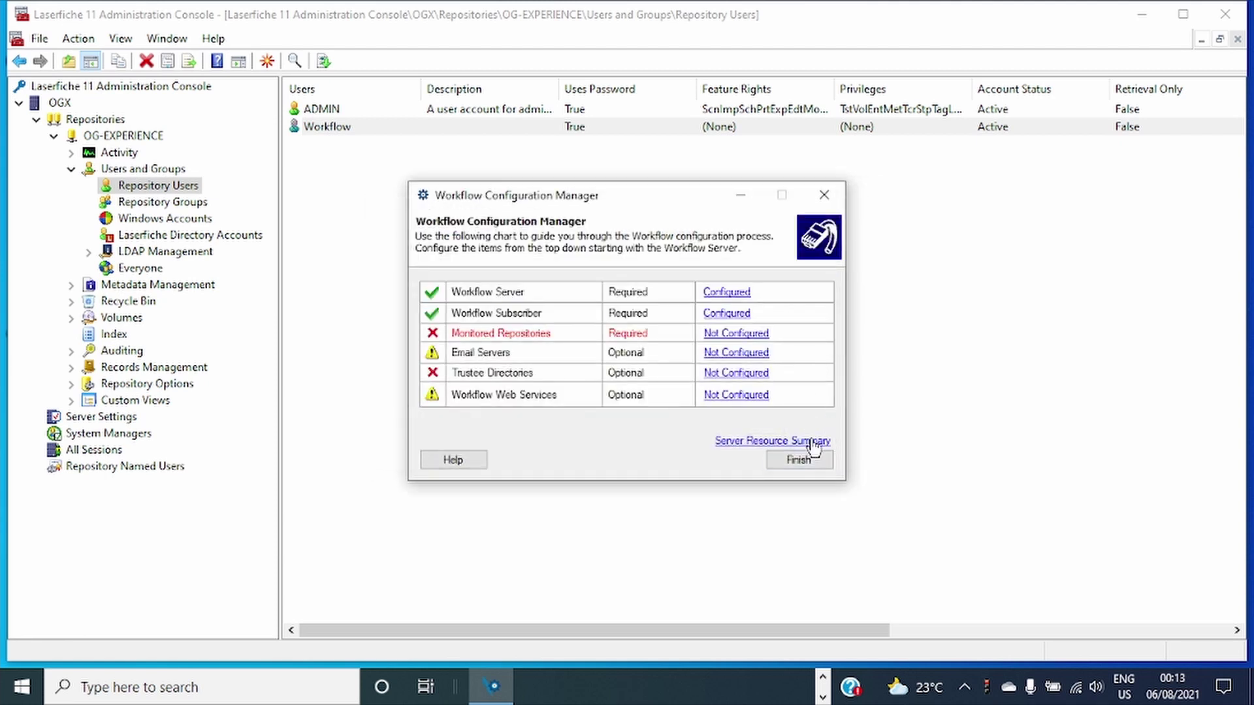
pyautogui.click(739, 200)
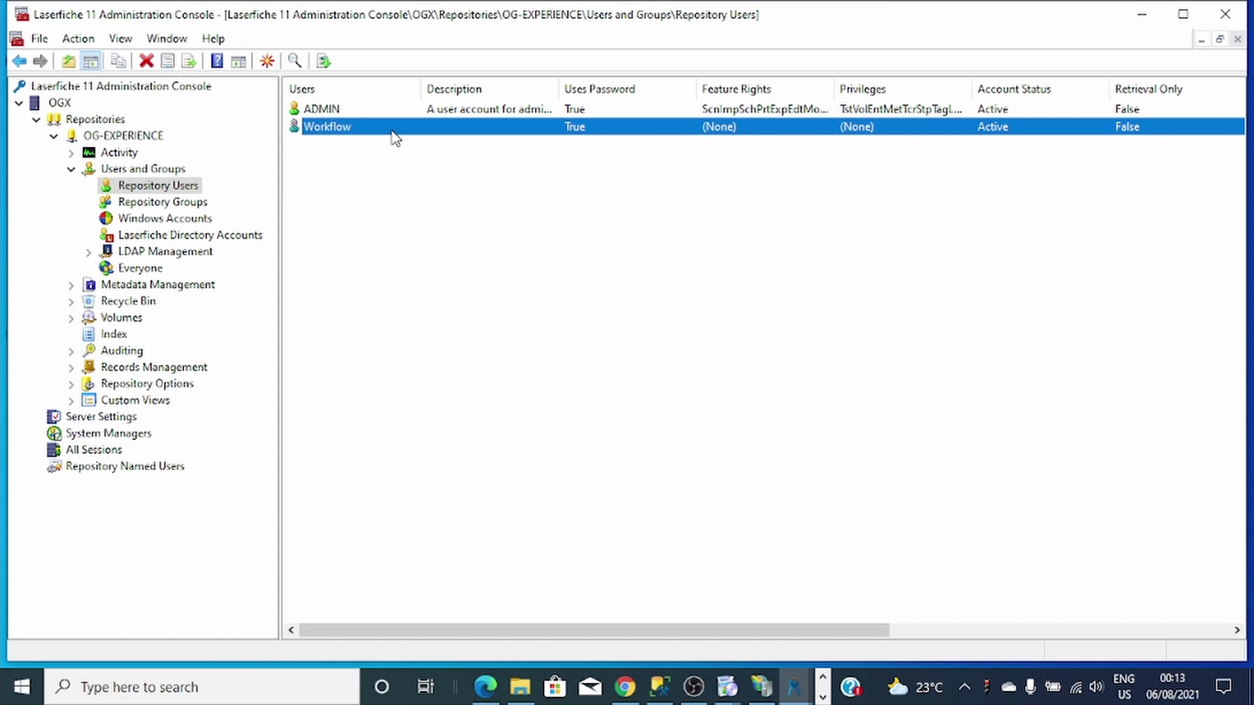
pyautogui.press('F2')
pyautogui.doubleClick(392, 131)
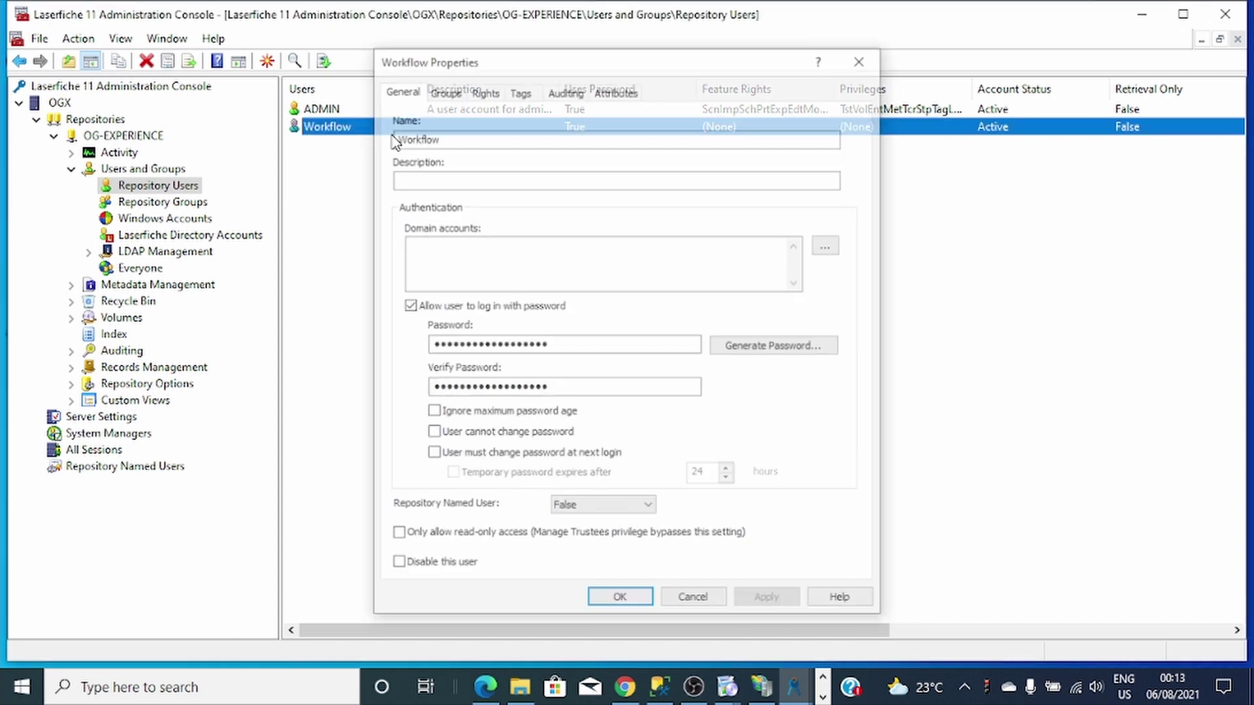
pyautogui.click(650, 508)
pyautogui.click(588, 533)
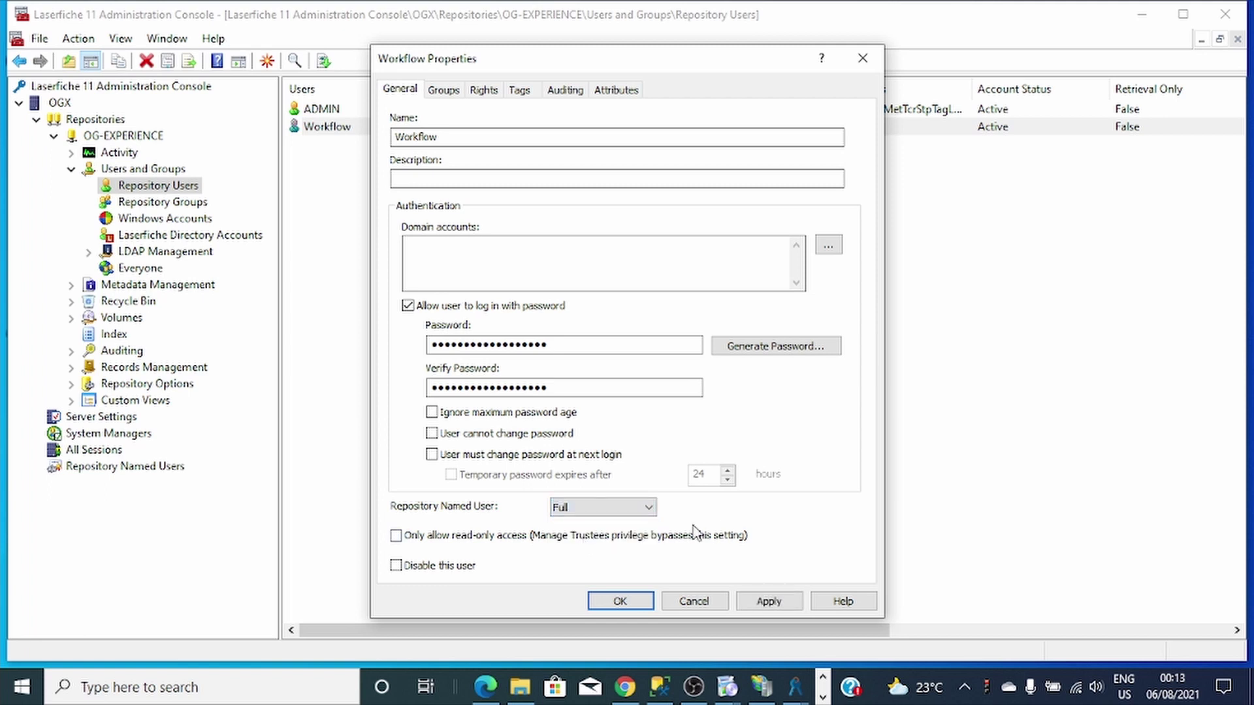
pyautogui.click(761, 598)
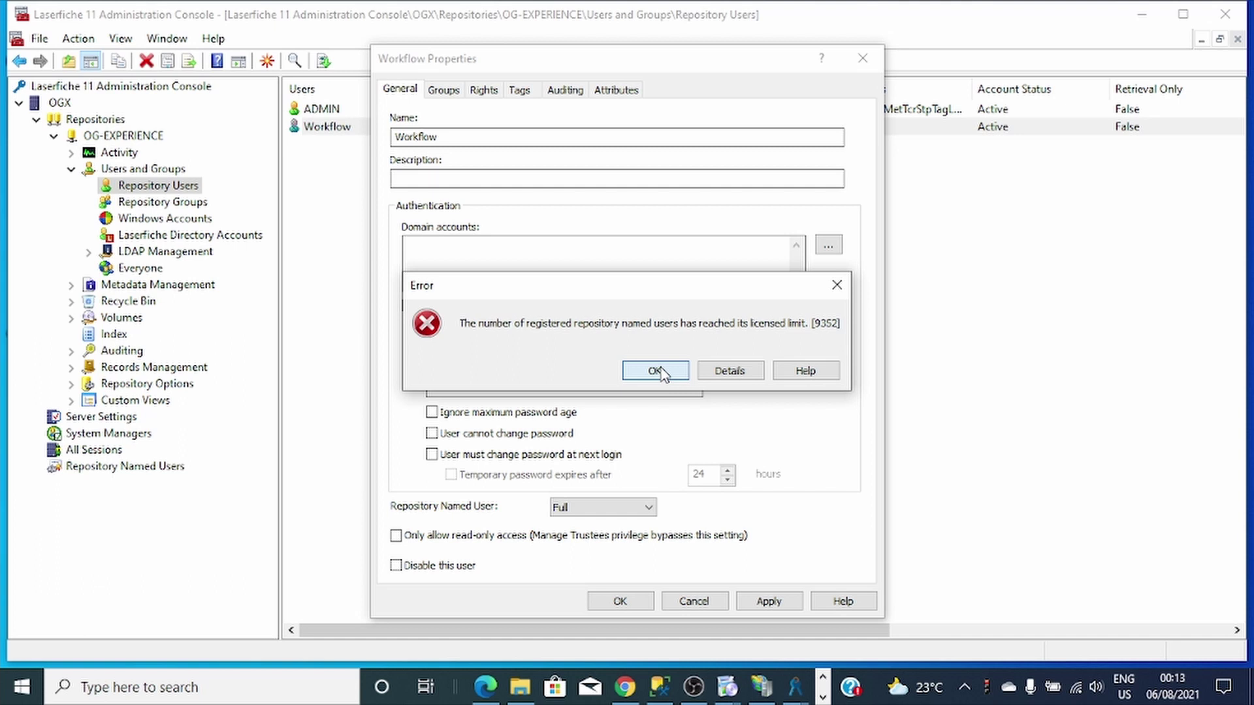
pyautogui.click(656, 371)
pyautogui.click(863, 58)
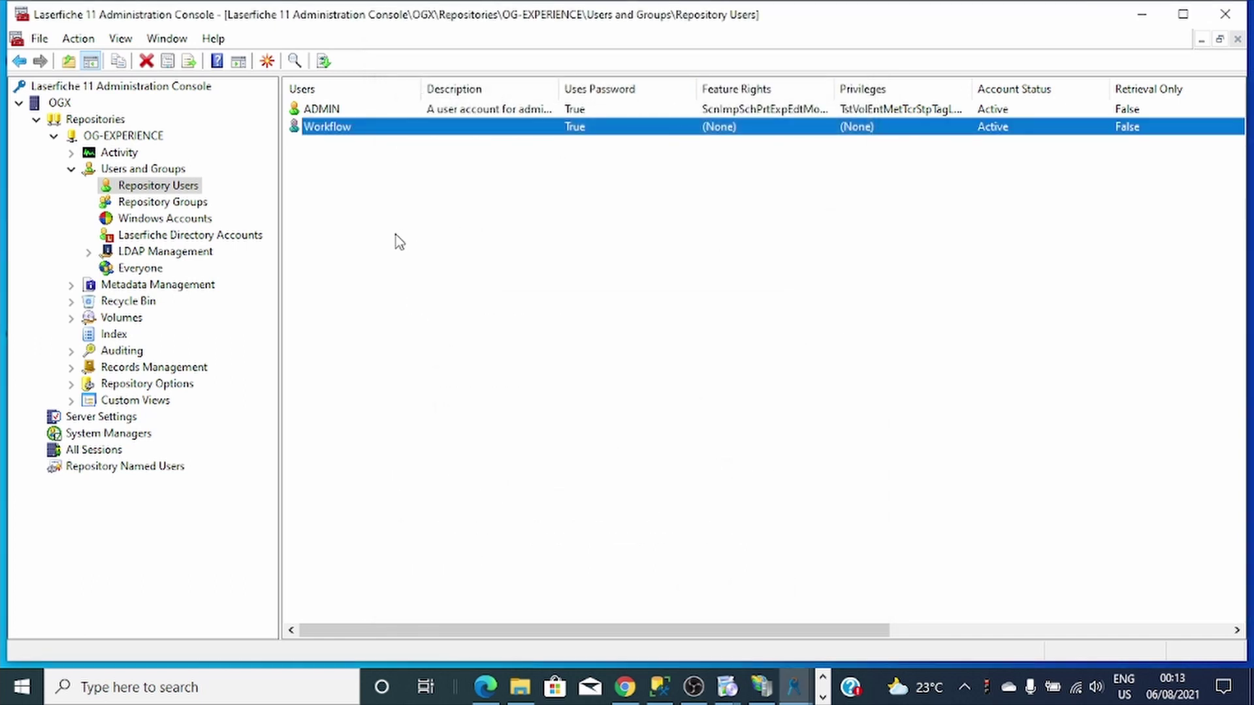
# Open Laserfiche Directory Server through an 'lfds' search and hide the Administration Console.
pyautogui.click(178, 689)
pyautogui.write('lf')
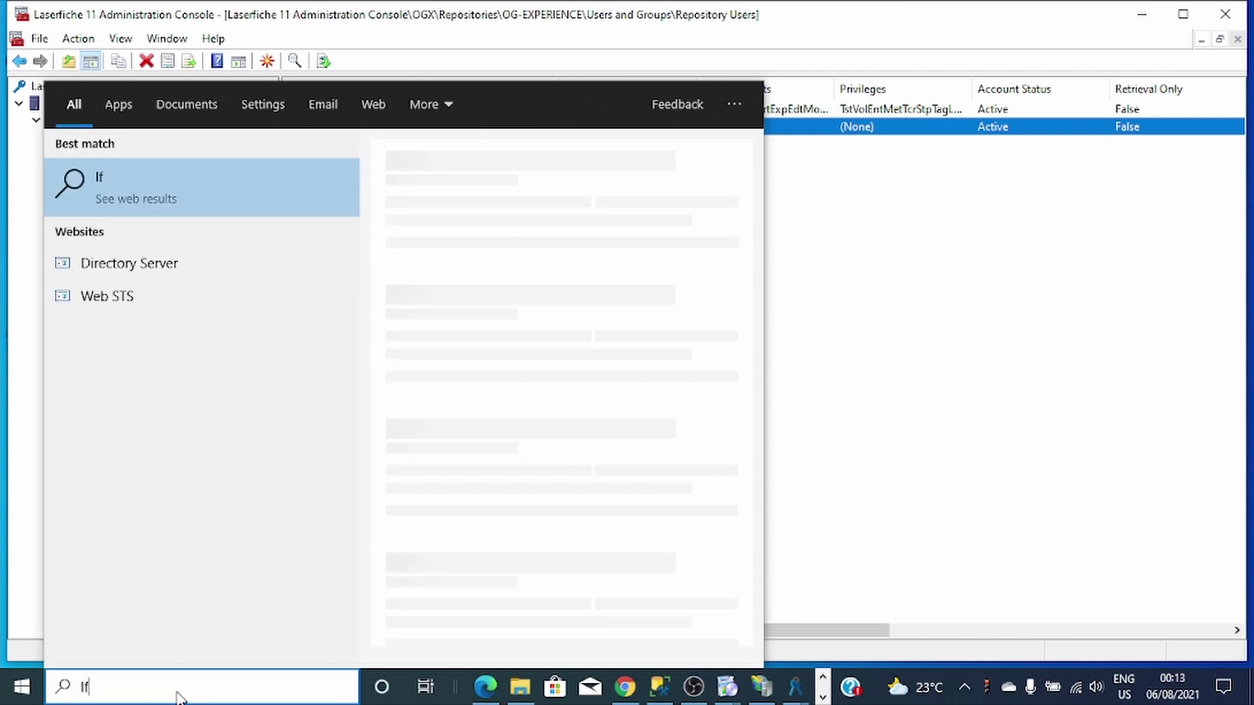
pyautogui.write('ds')
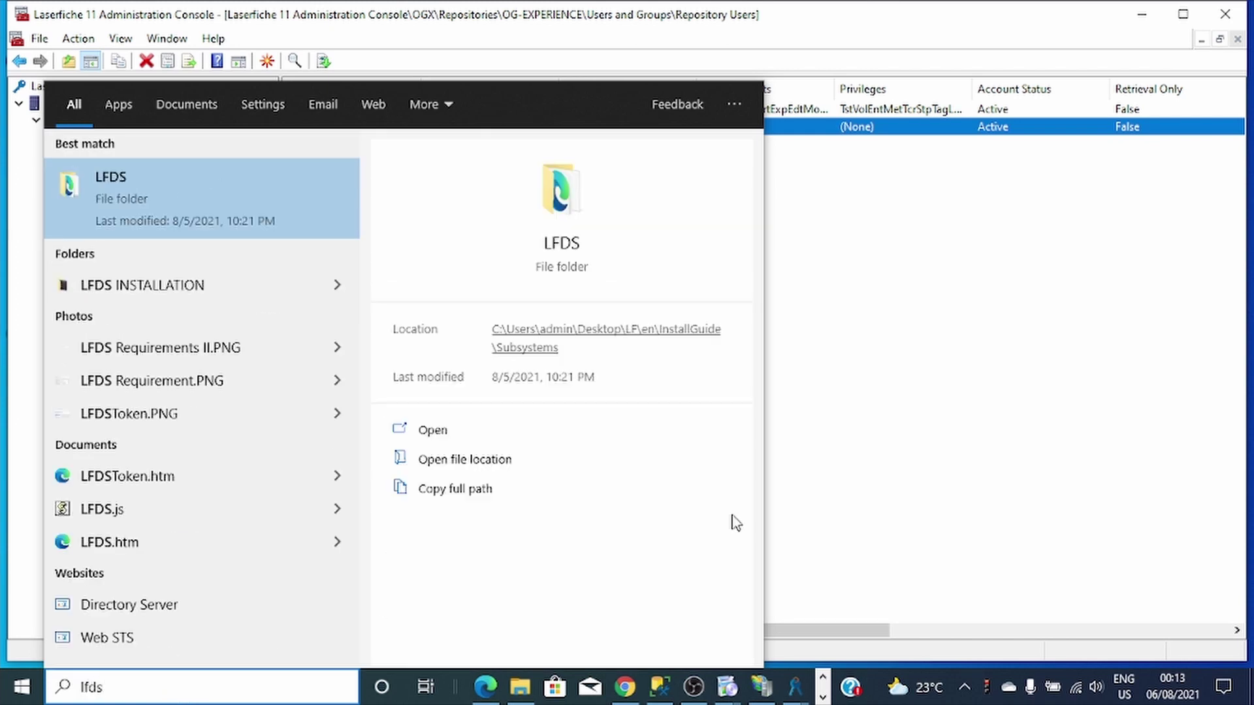
pyautogui.click(784, 519)
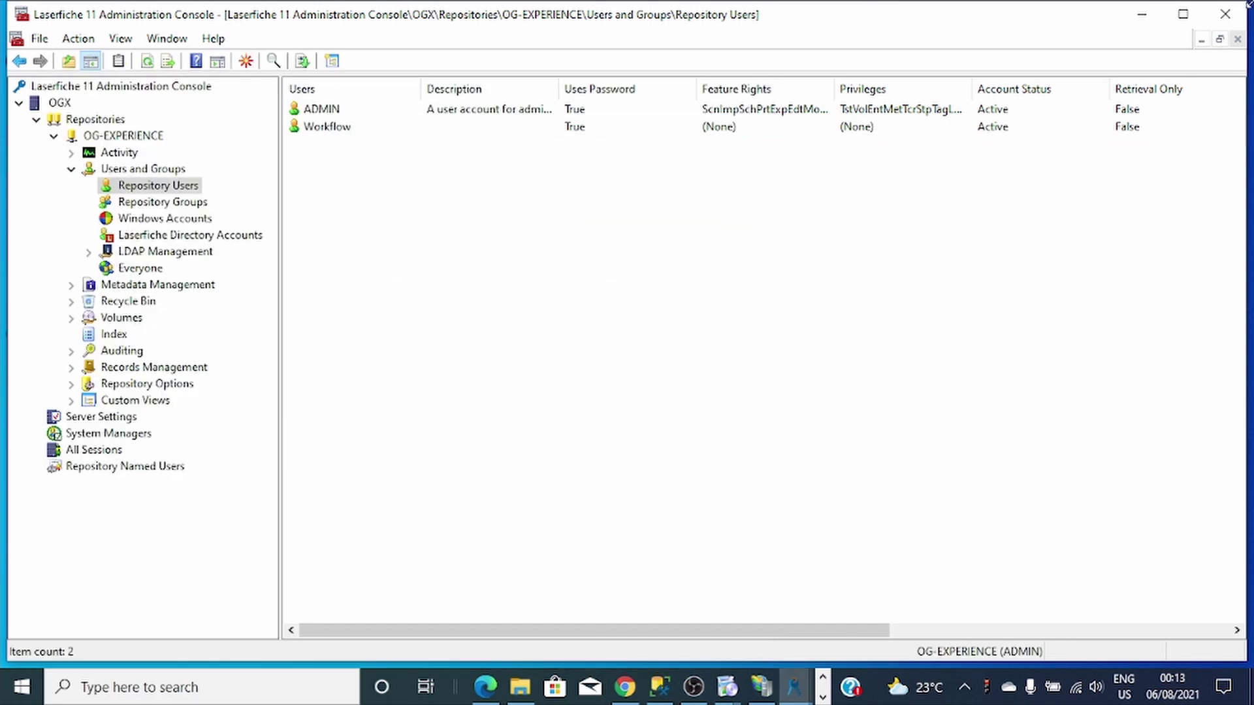
pyautogui.click(1143, 11)
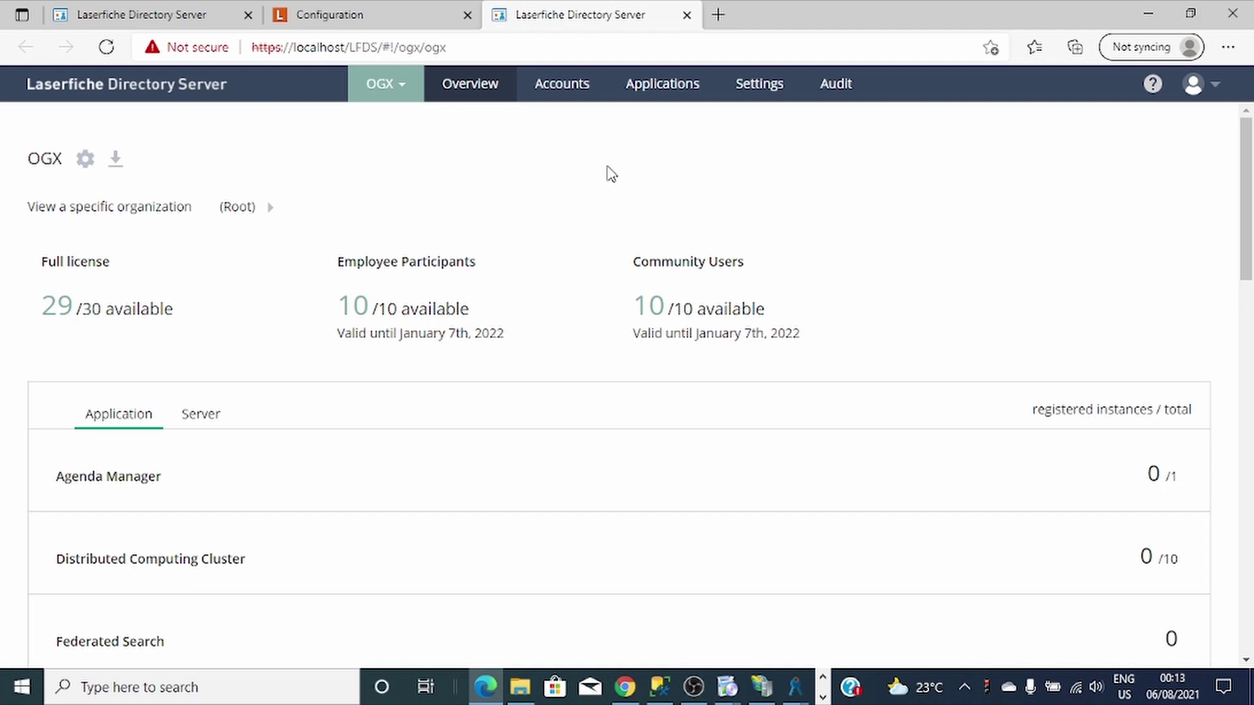
# Go to Applications > Laserfiche Server and expand the OGX instance details.
pyautogui.scroll(-1, 804, 258)
pyautogui.scroll(1, 734, 288)
pyautogui.click(582, 89)
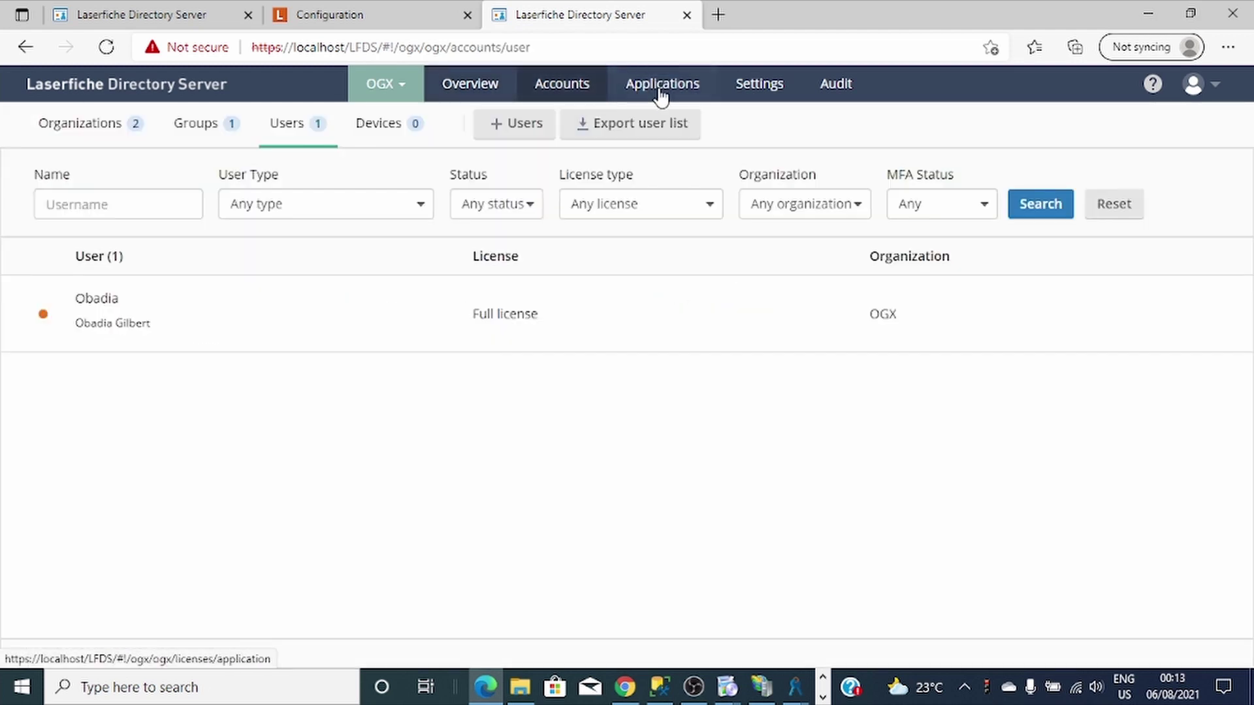
pyautogui.click(658, 89)
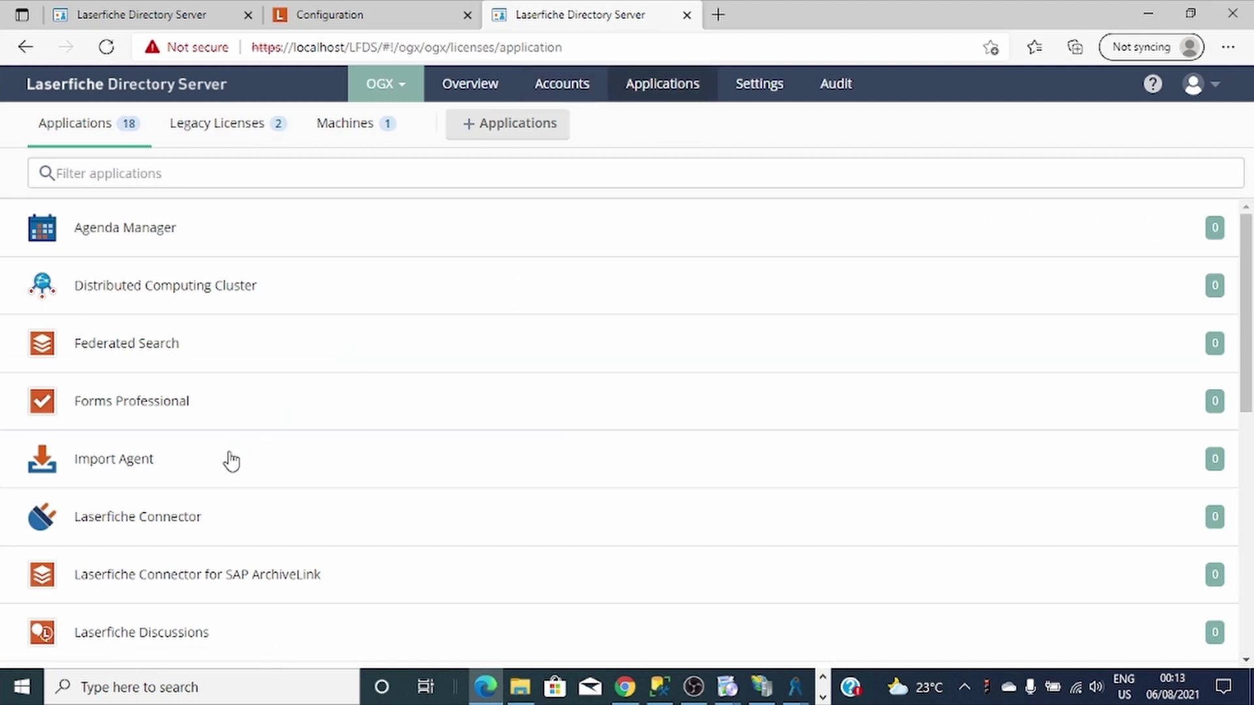
pyautogui.scroll(-2, 677, 574)
pyautogui.click(418, 542)
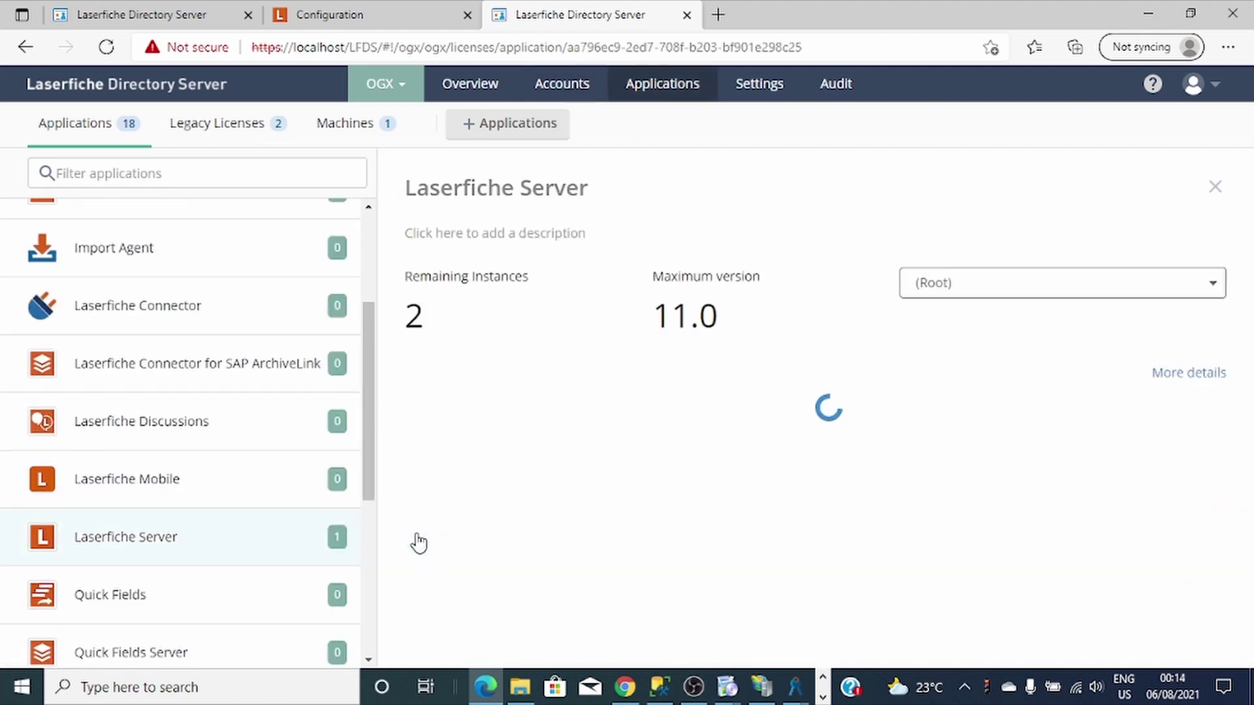
pyautogui.scroll(-5, 422, 540)
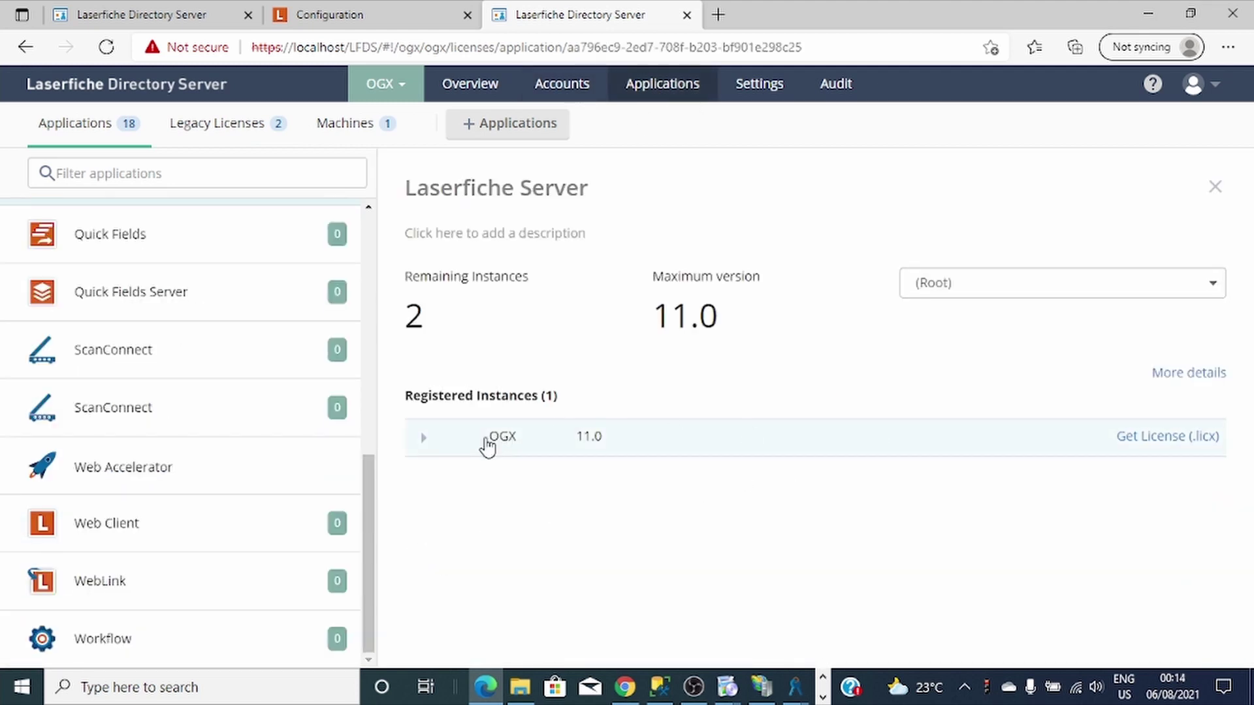
pyautogui.click(437, 454)
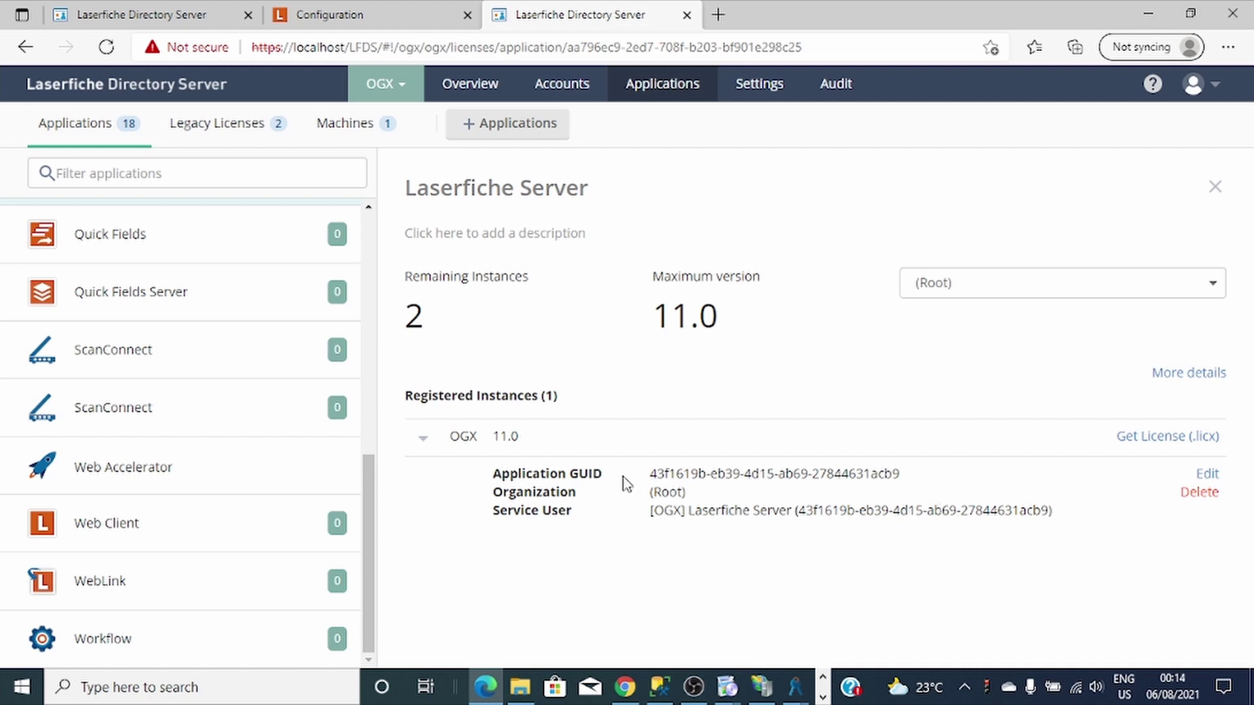
# Edit the OGX instance and set Full repository named users to 5.
pyautogui.click(1207, 473)
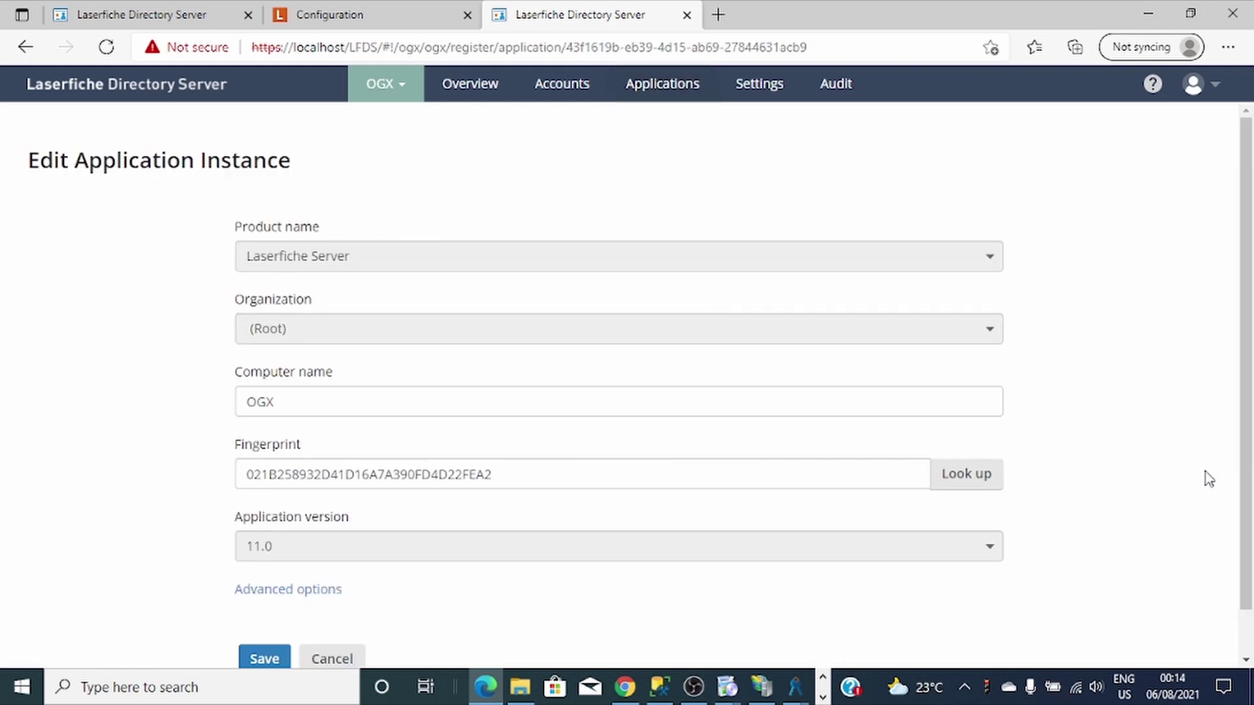
pyautogui.scroll(-1, 390, 364)
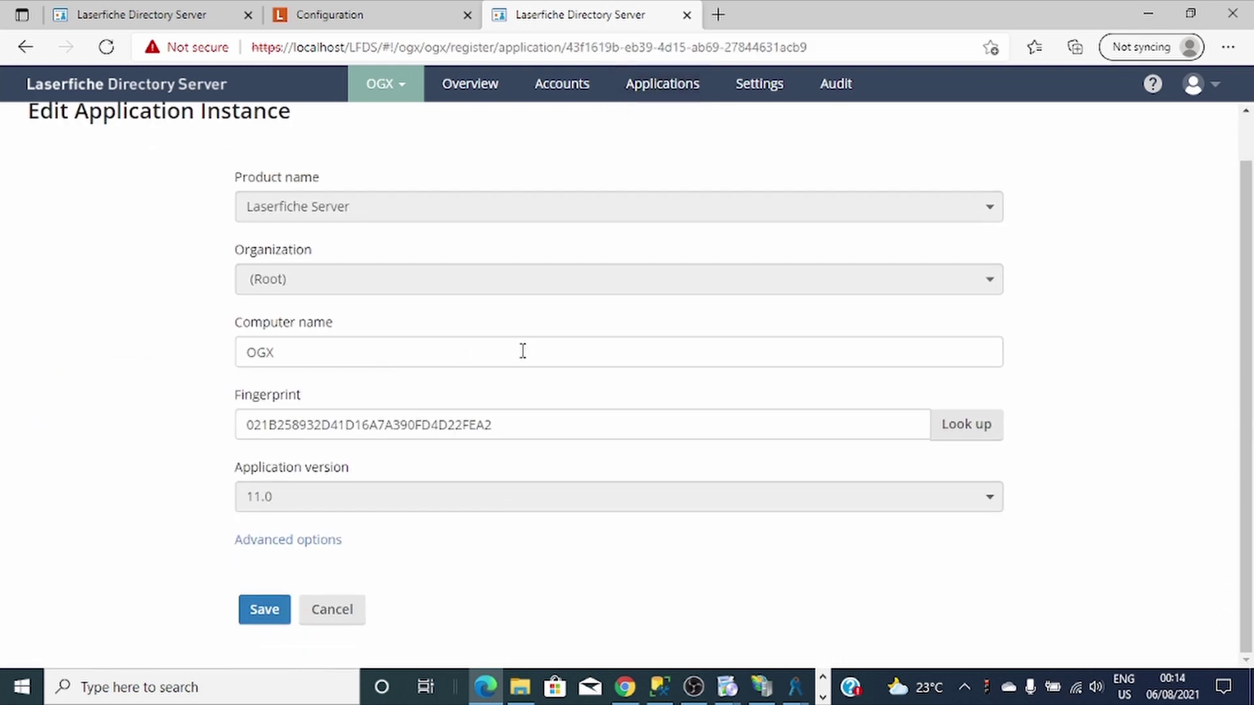
pyautogui.click(307, 540)
pyautogui.scroll(-5, 637, 535)
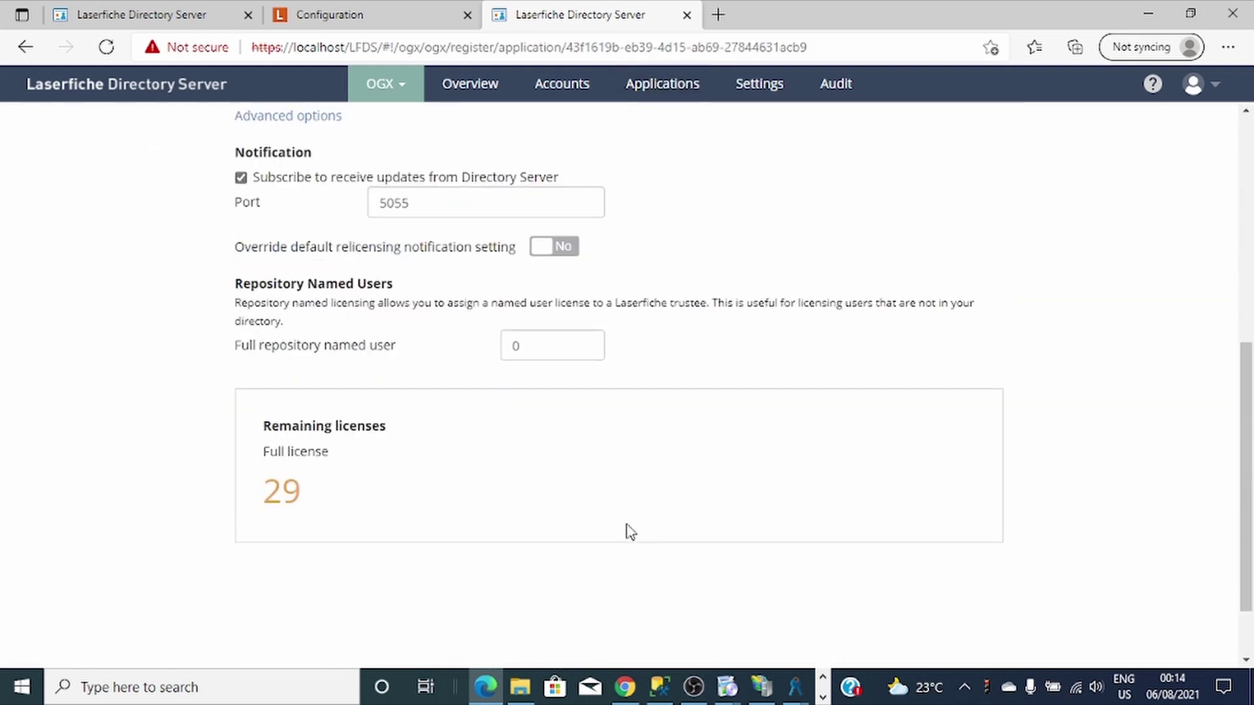
pyautogui.moveTo(532, 341); pyautogui.dragTo(473, 365)
pyautogui.write('5')
pyautogui.scroll(-2, 881, 449)
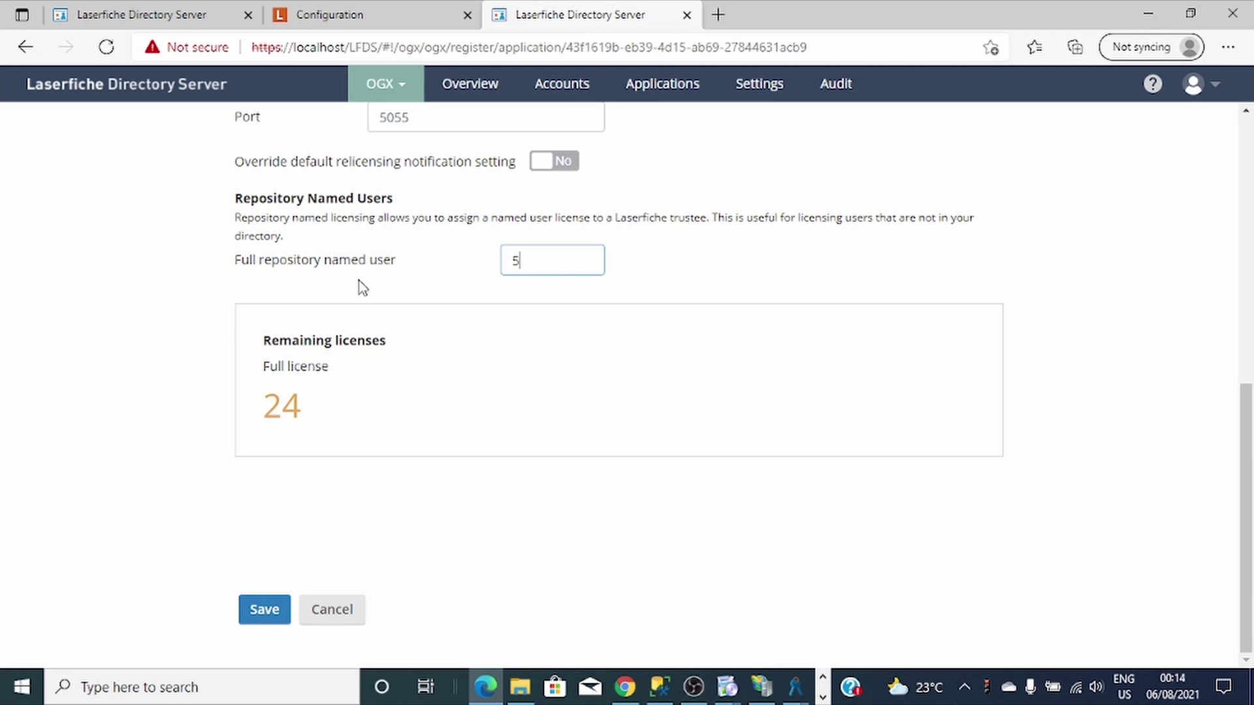
# Save the change, then download OGX's lf.licx licence file and show it in its folder.
pyautogui.click(269, 612)
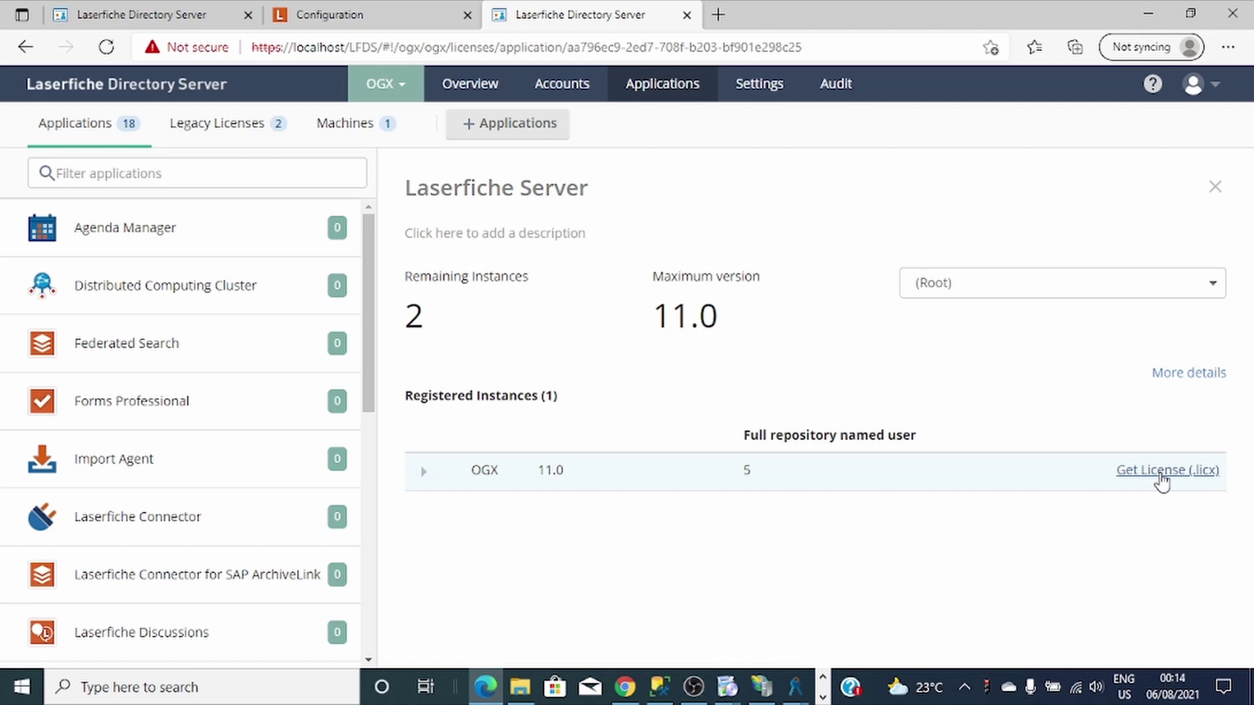
pyautogui.click(1162, 482)
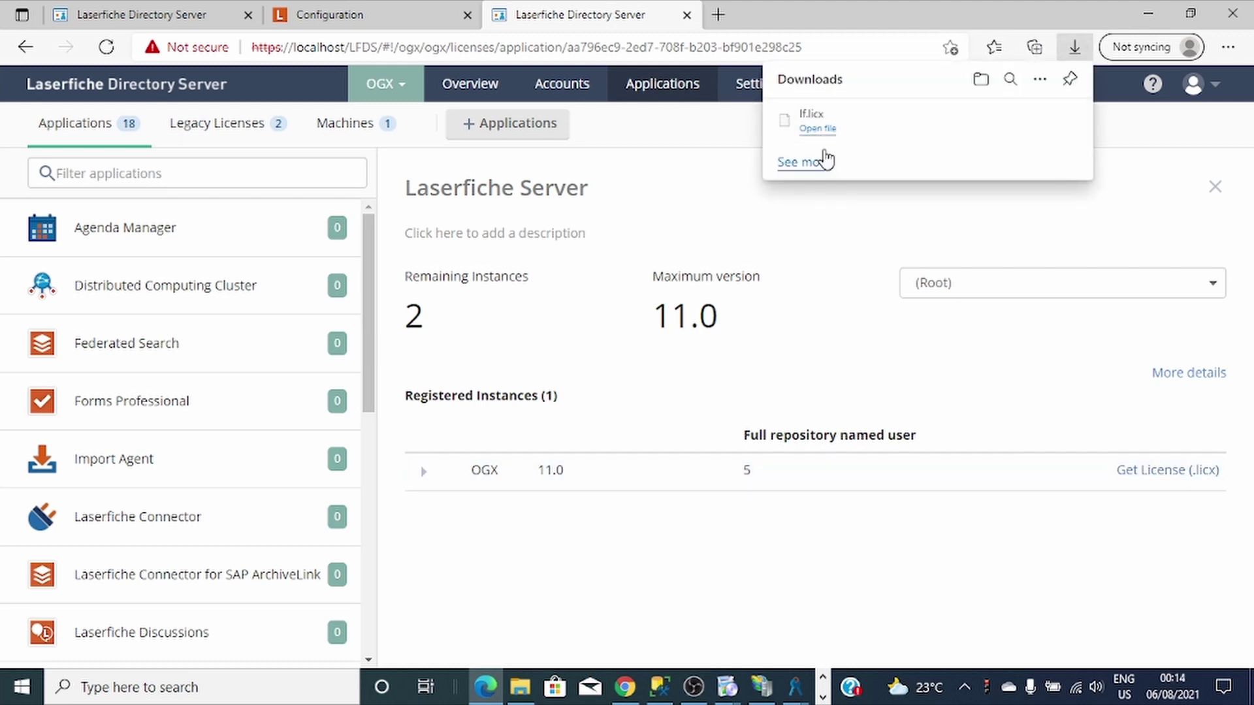
pyautogui.click(1011, 121)
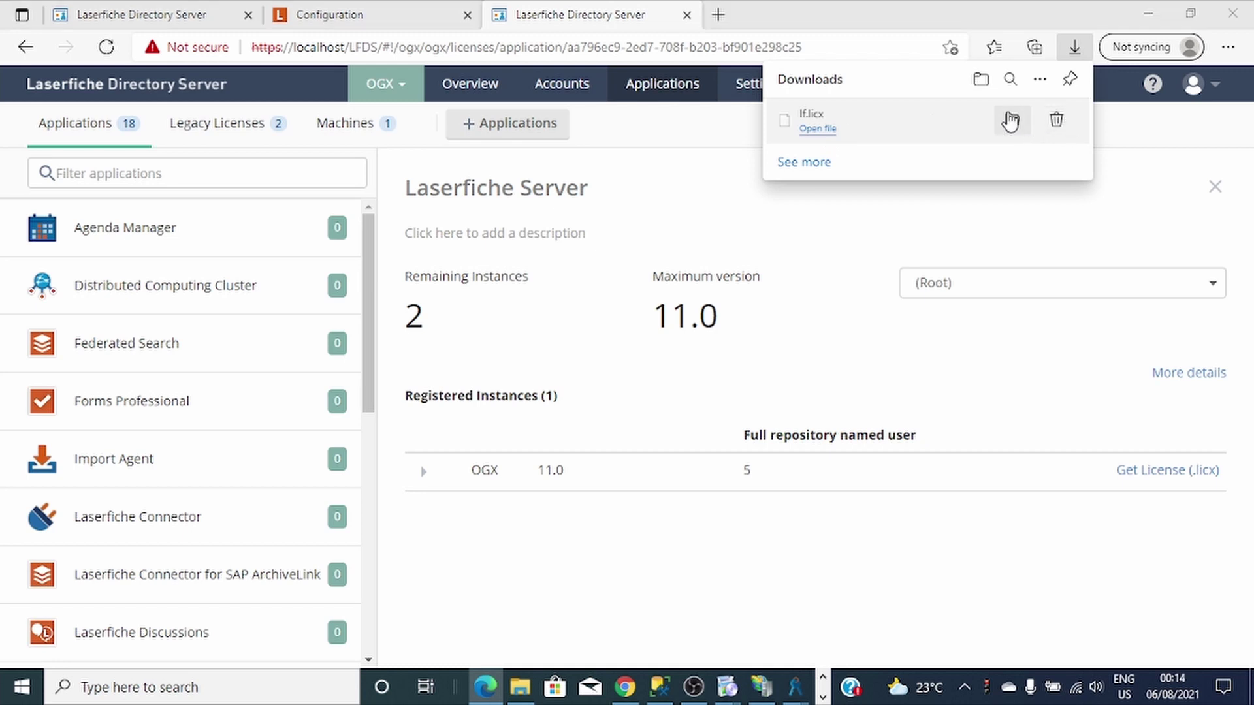
# Copy lf.licx into C:\Program Files\Laserfiche\Server, replacing the old licence with administrator permission.
pyautogui.rightClick(434, 294)
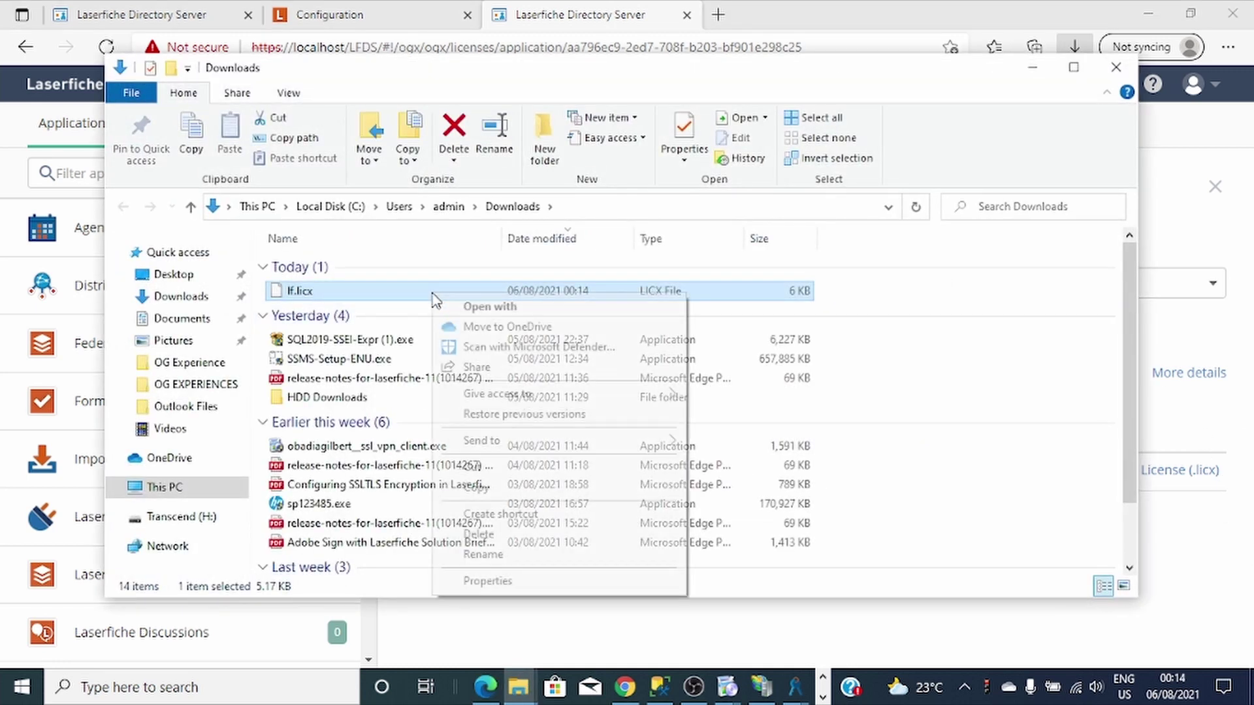
pyautogui.click(532, 485)
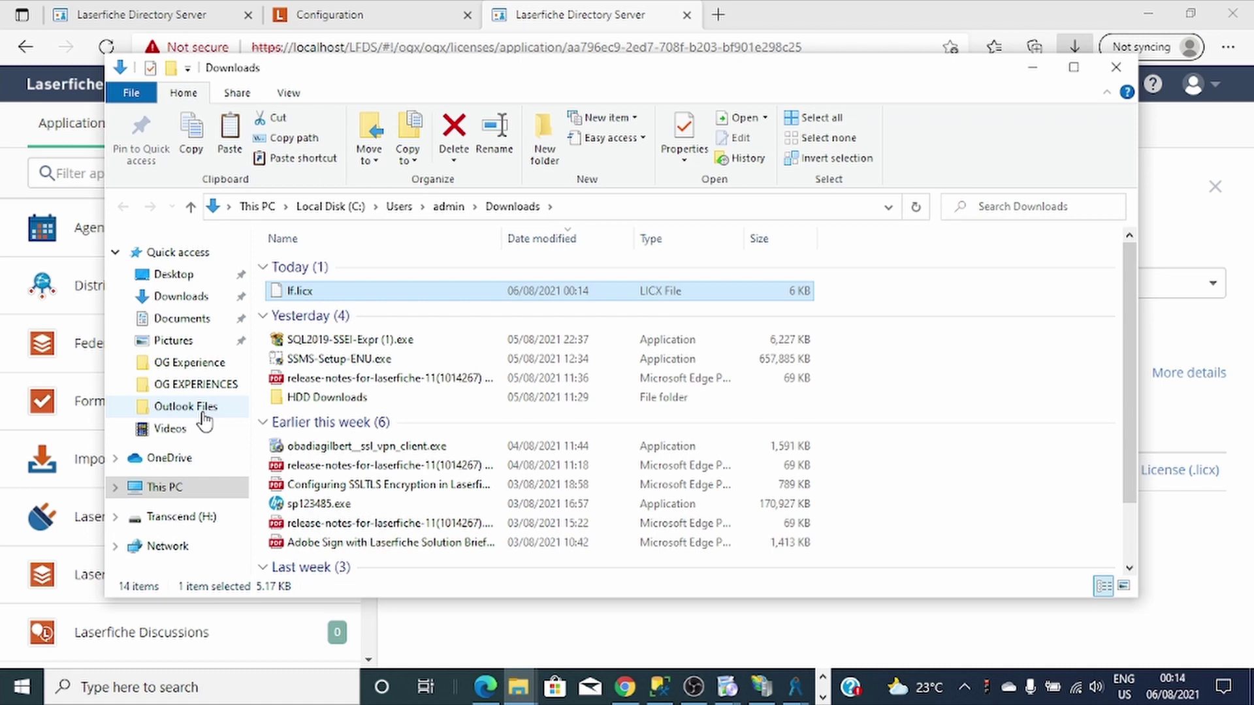
pyautogui.click(171, 497)
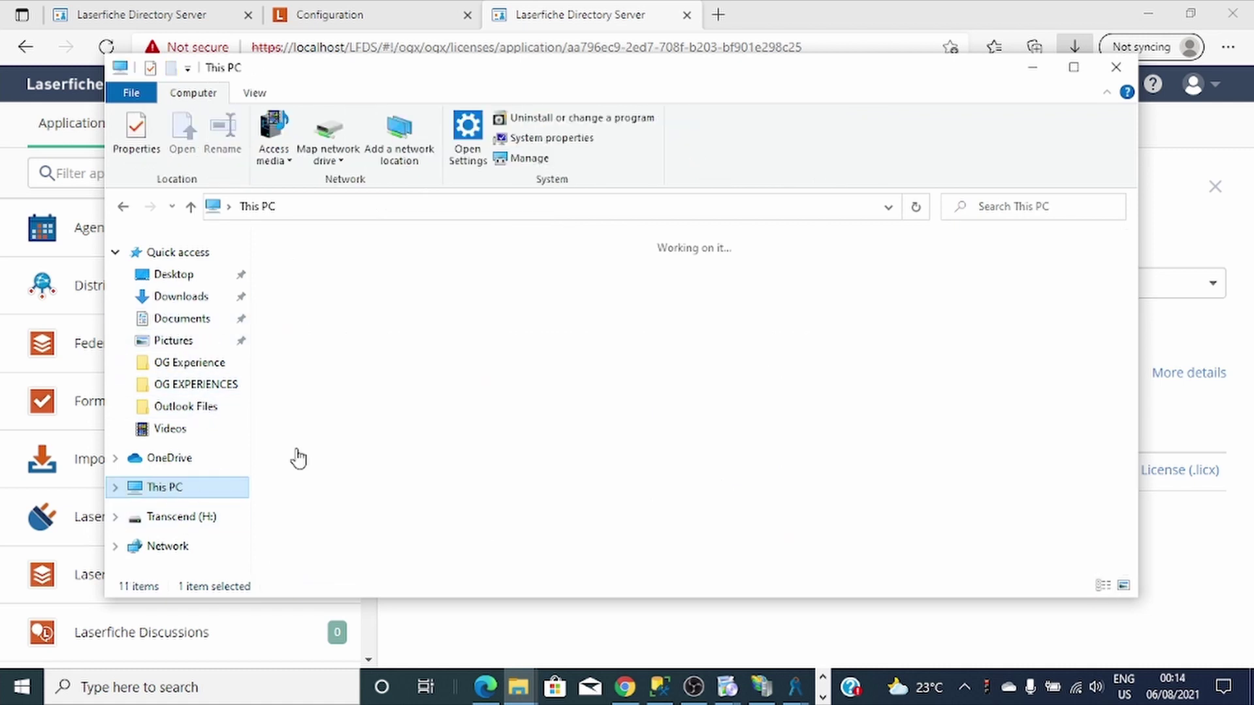
pyautogui.doubleClick(561, 364)
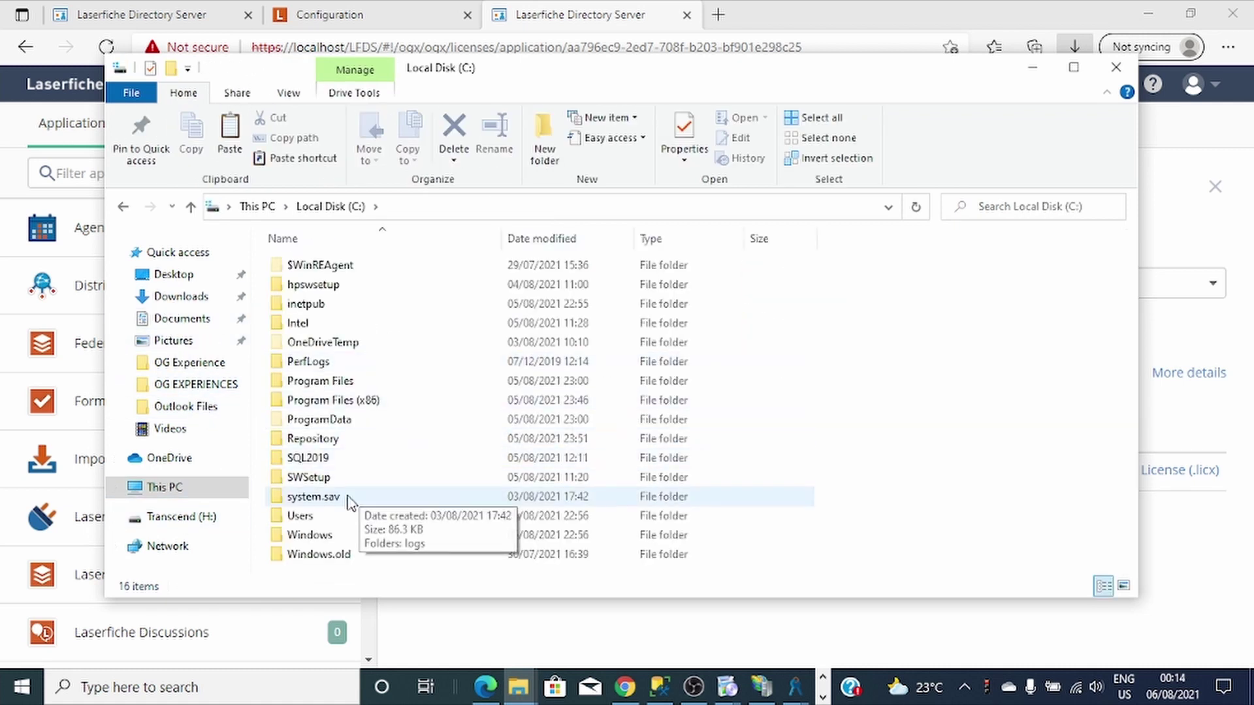
pyautogui.doubleClick(340, 386)
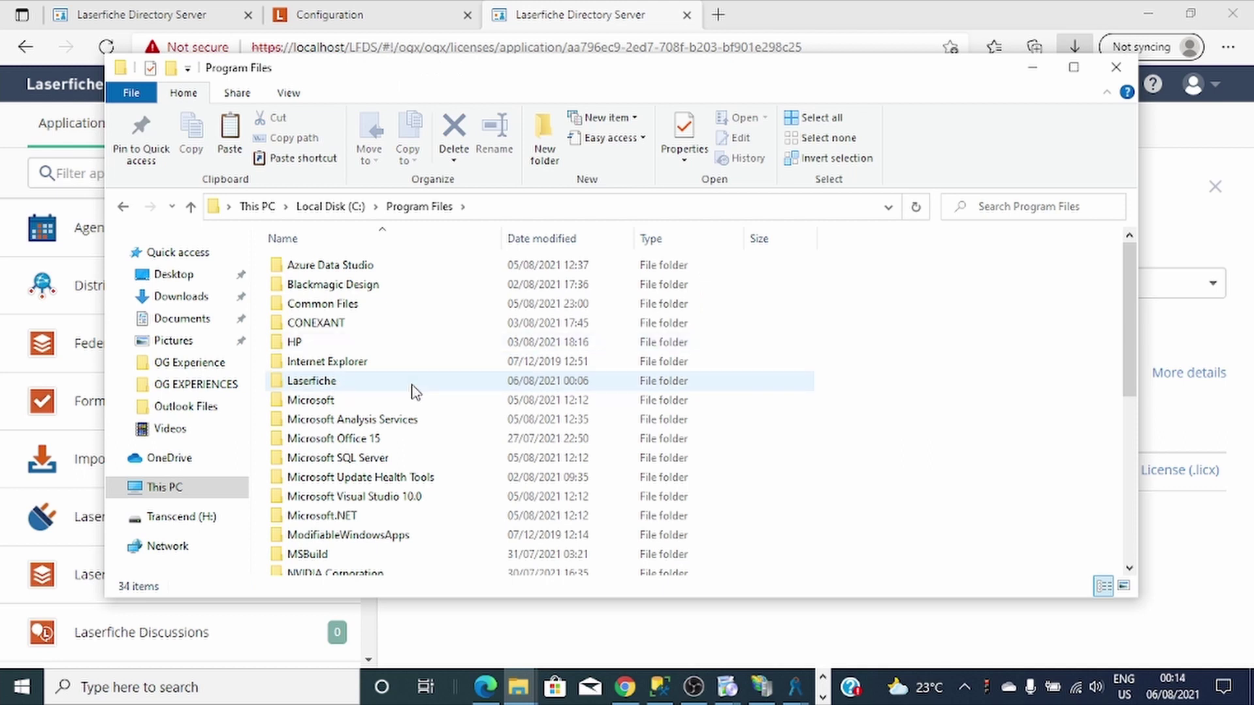
pyautogui.click(333, 384)
pyautogui.doubleClick(335, 387)
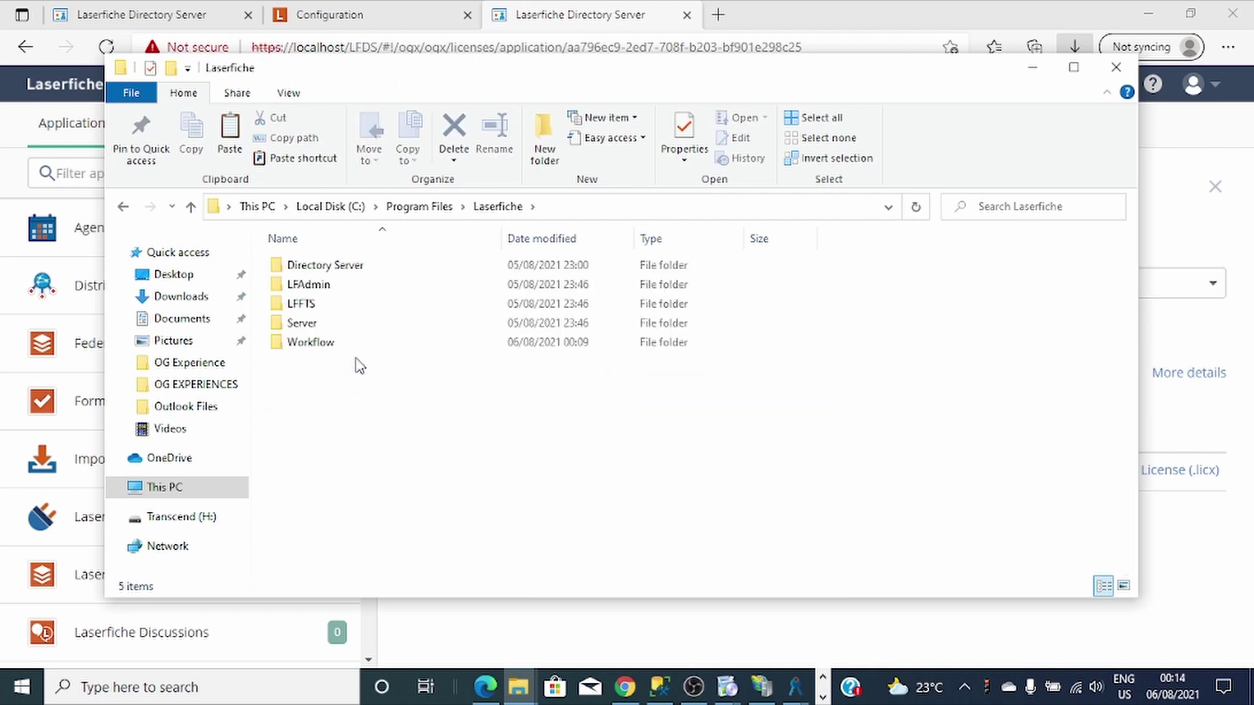
pyautogui.doubleClick(347, 326)
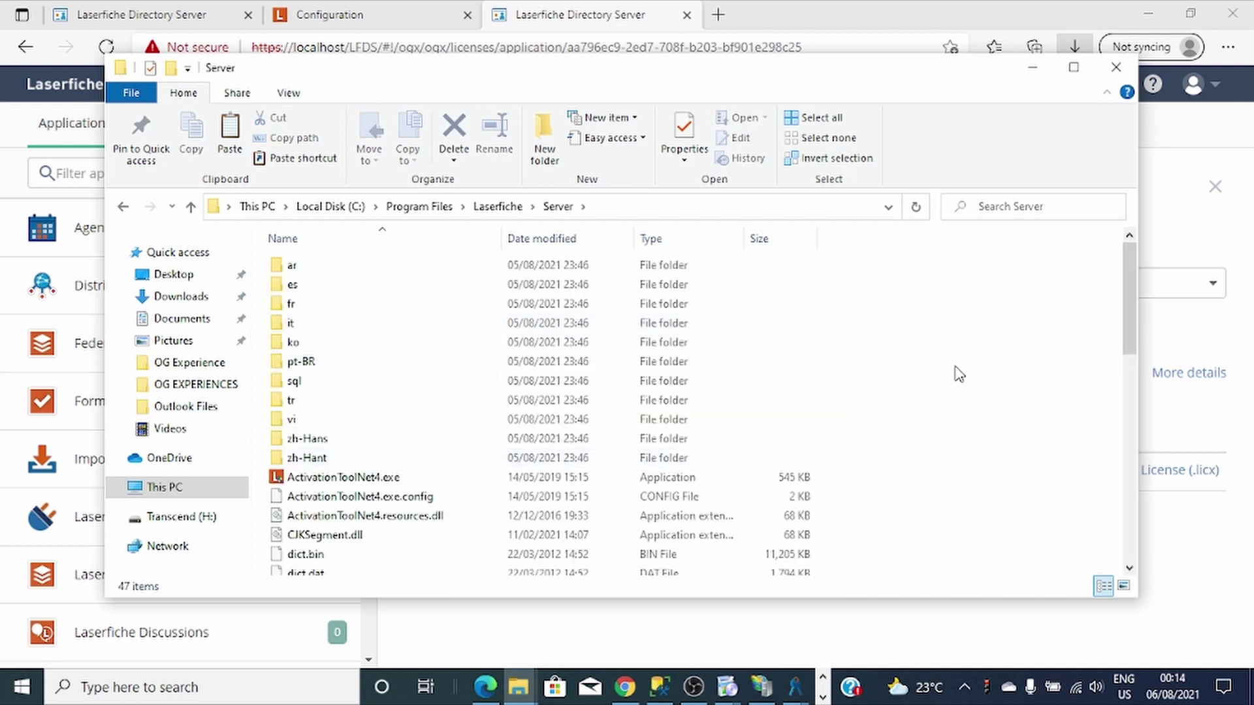
pyautogui.hotkey('ctrl', 'v')
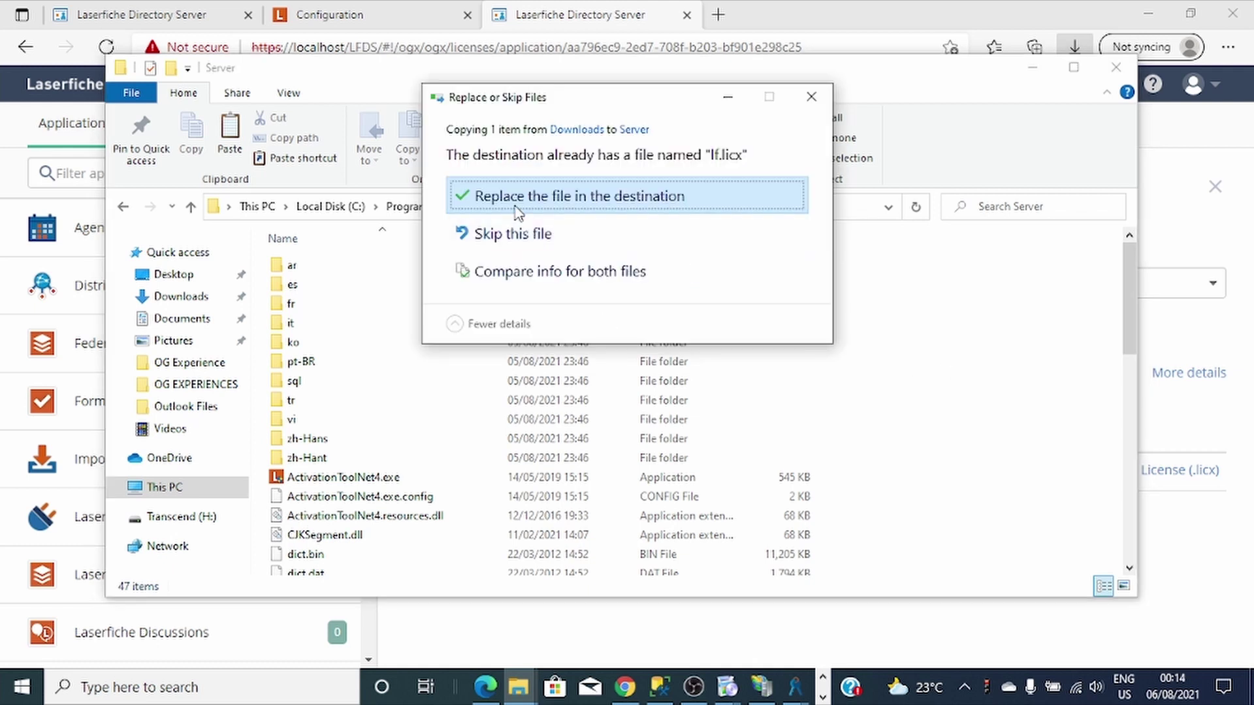
pyautogui.click(522, 203)
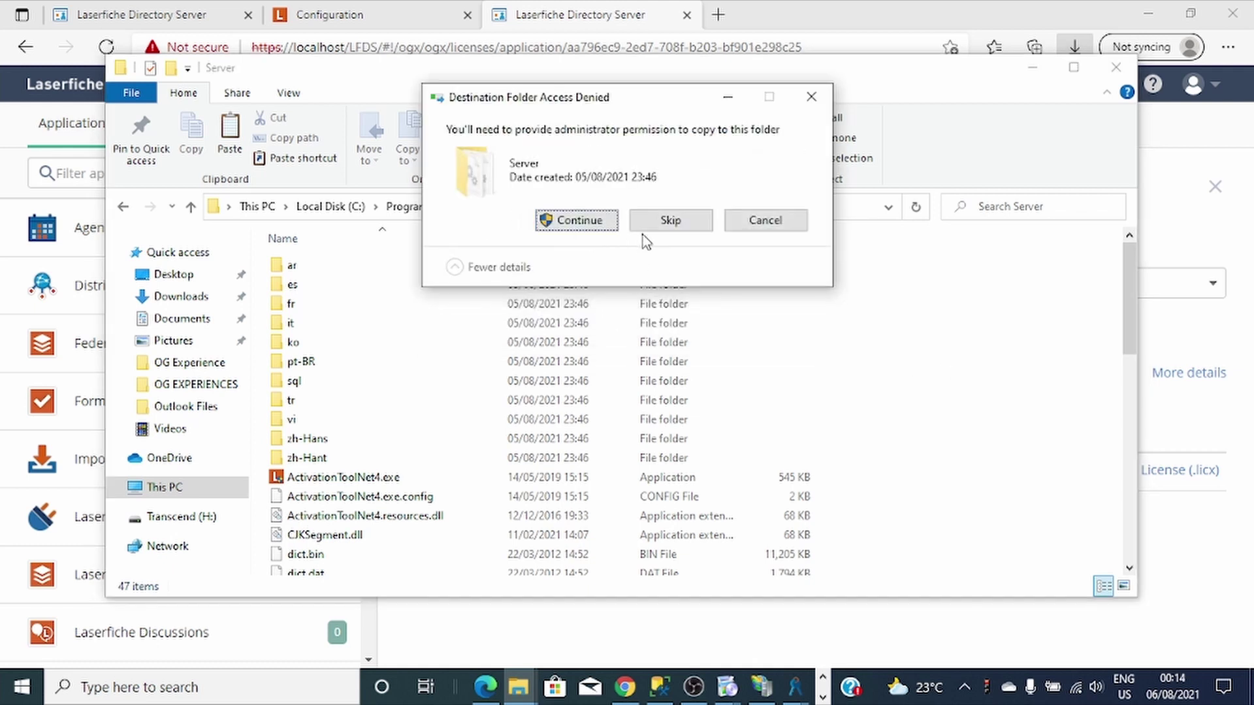
pyautogui.click(584, 221)
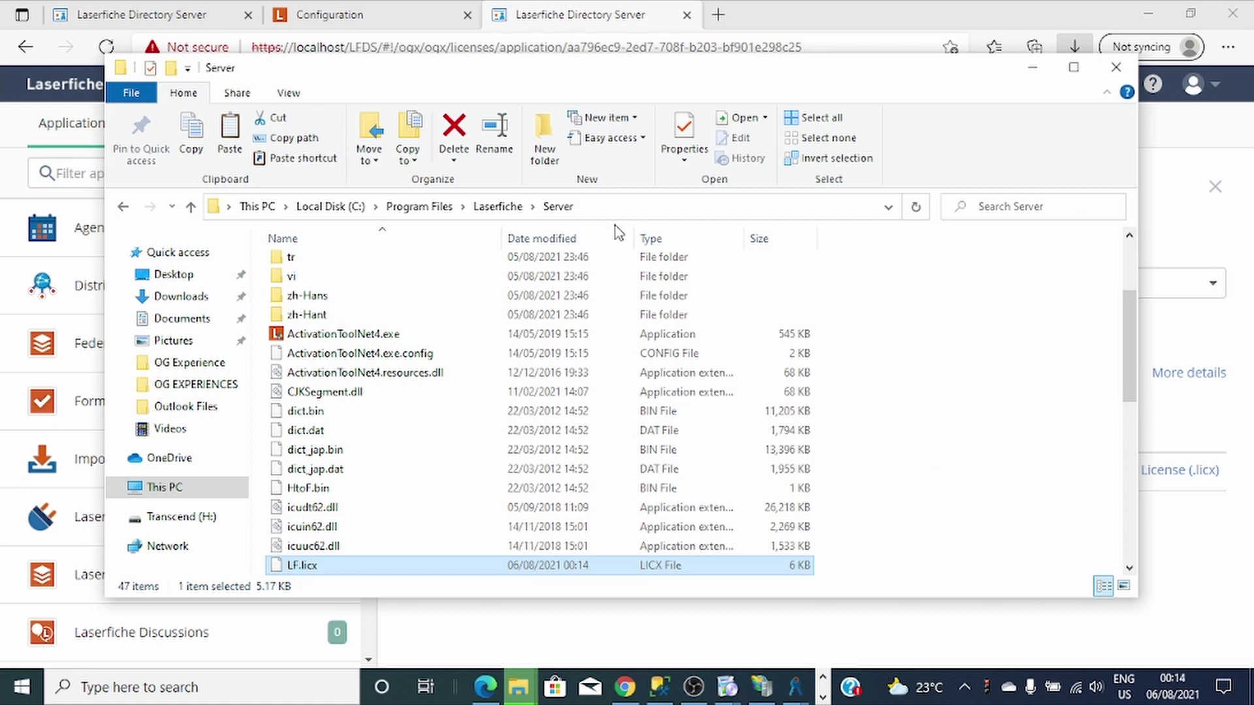
# In the Administration Console, show and refresh the OGX server's licence information.
pyautogui.click(1033, 67)
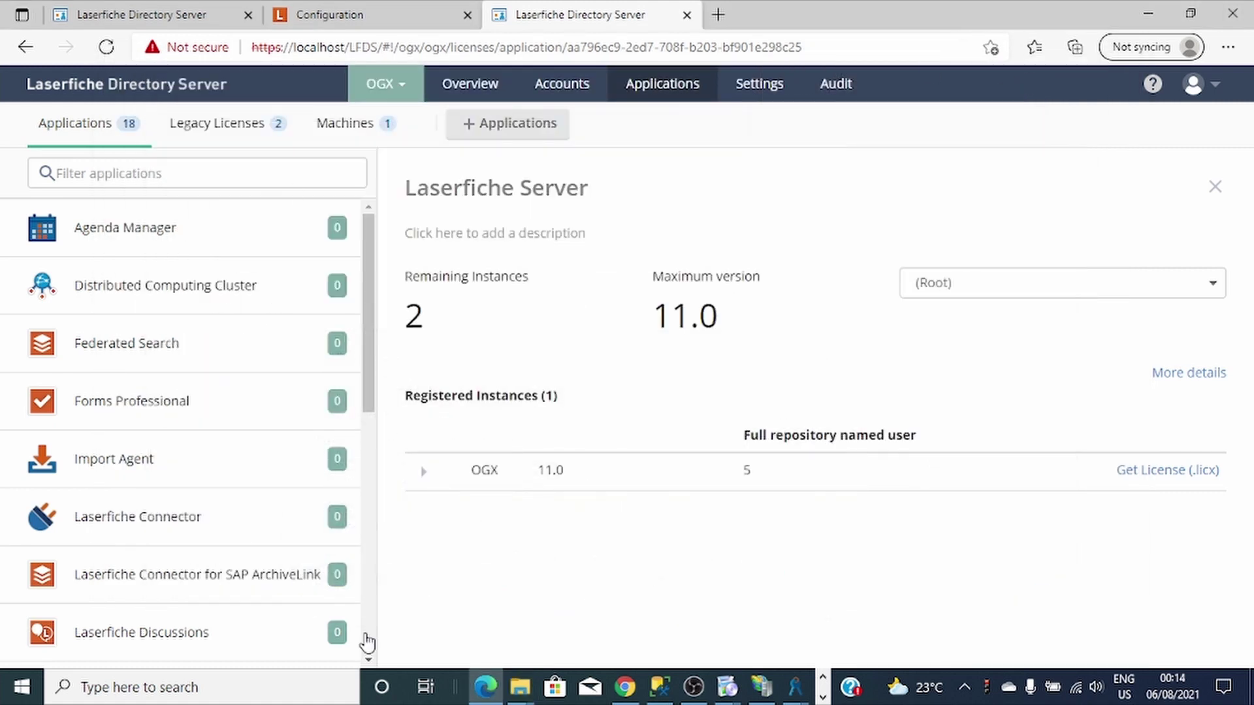
pyautogui.click(795, 687)
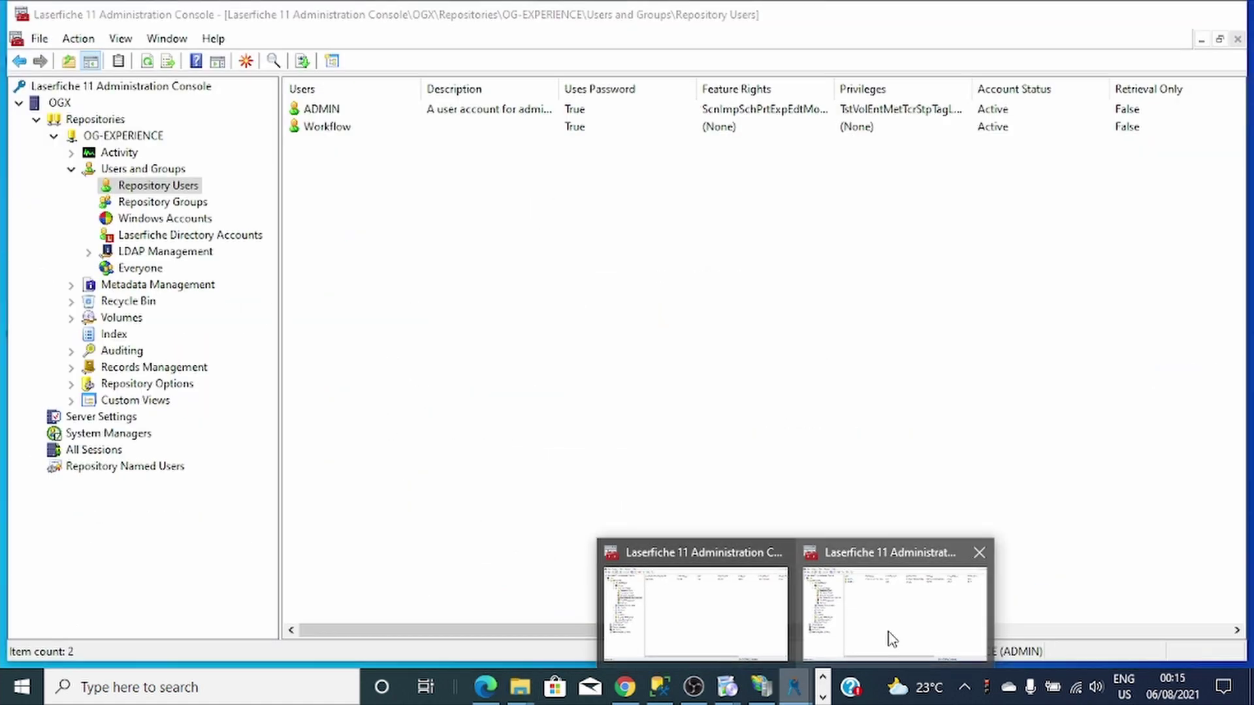
pyautogui.click(892, 638)
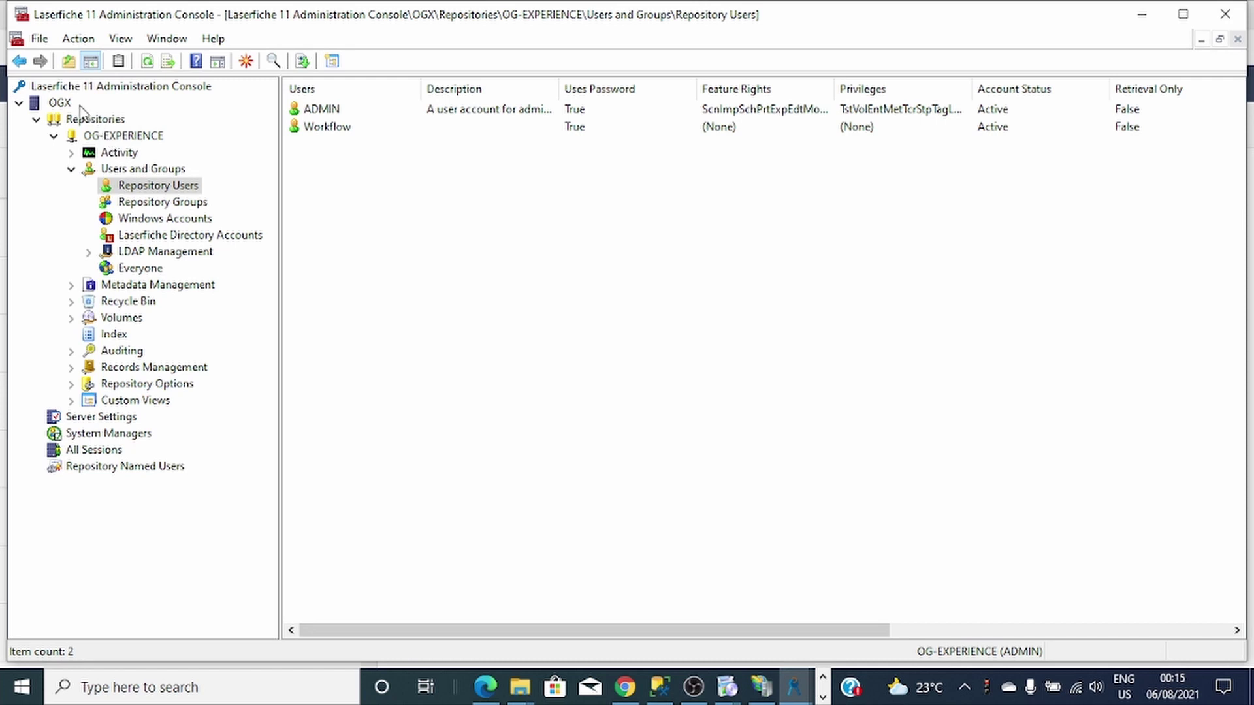
pyautogui.click(57, 120)
pyautogui.click(55, 108)
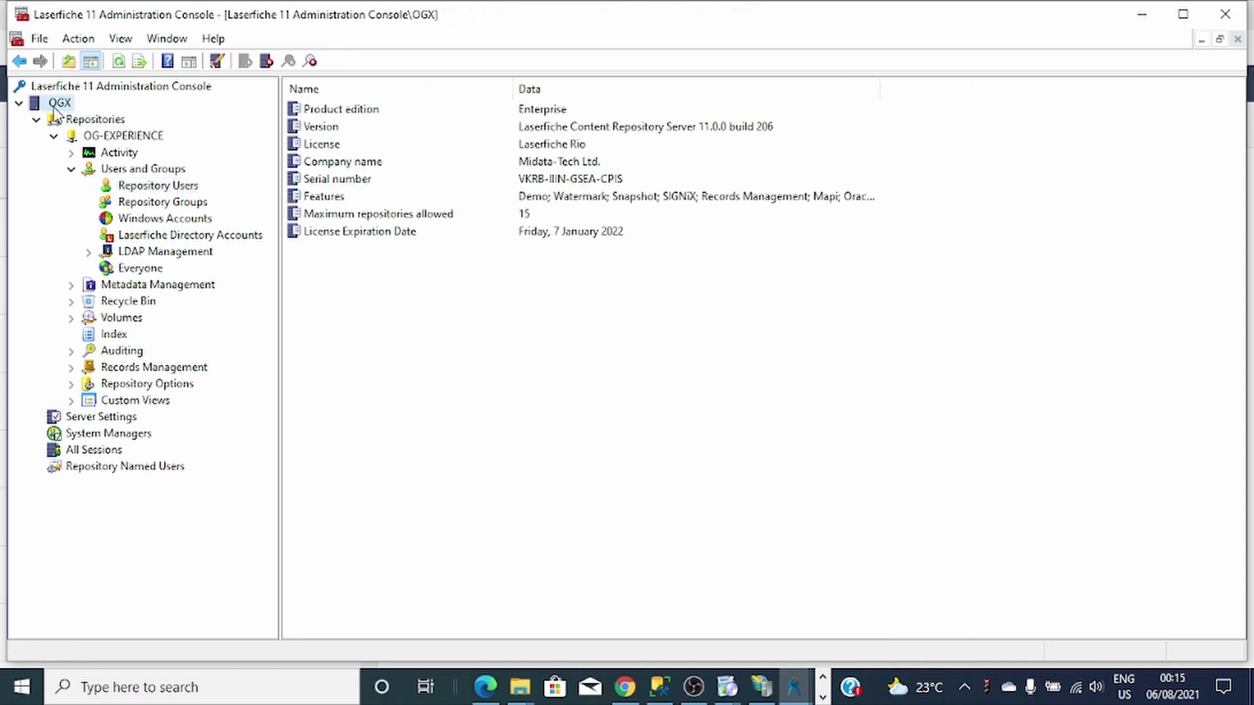
pyautogui.rightClick(464, 317)
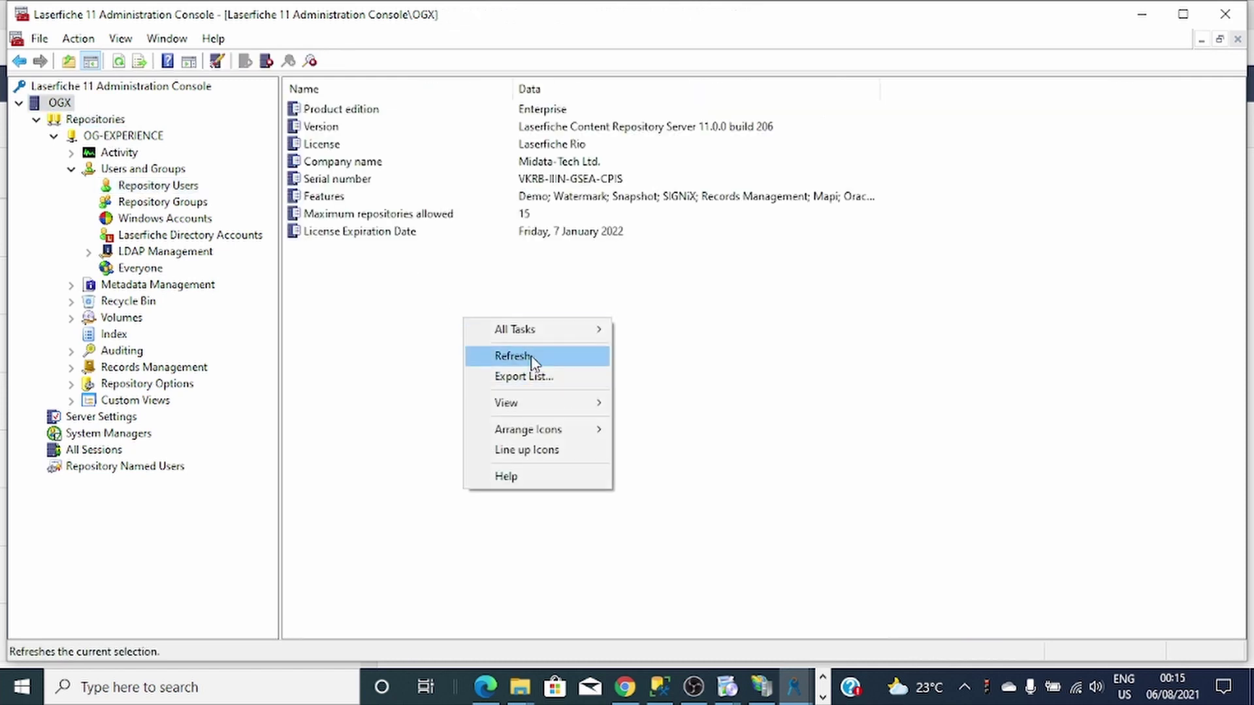
pyautogui.click(513, 356)
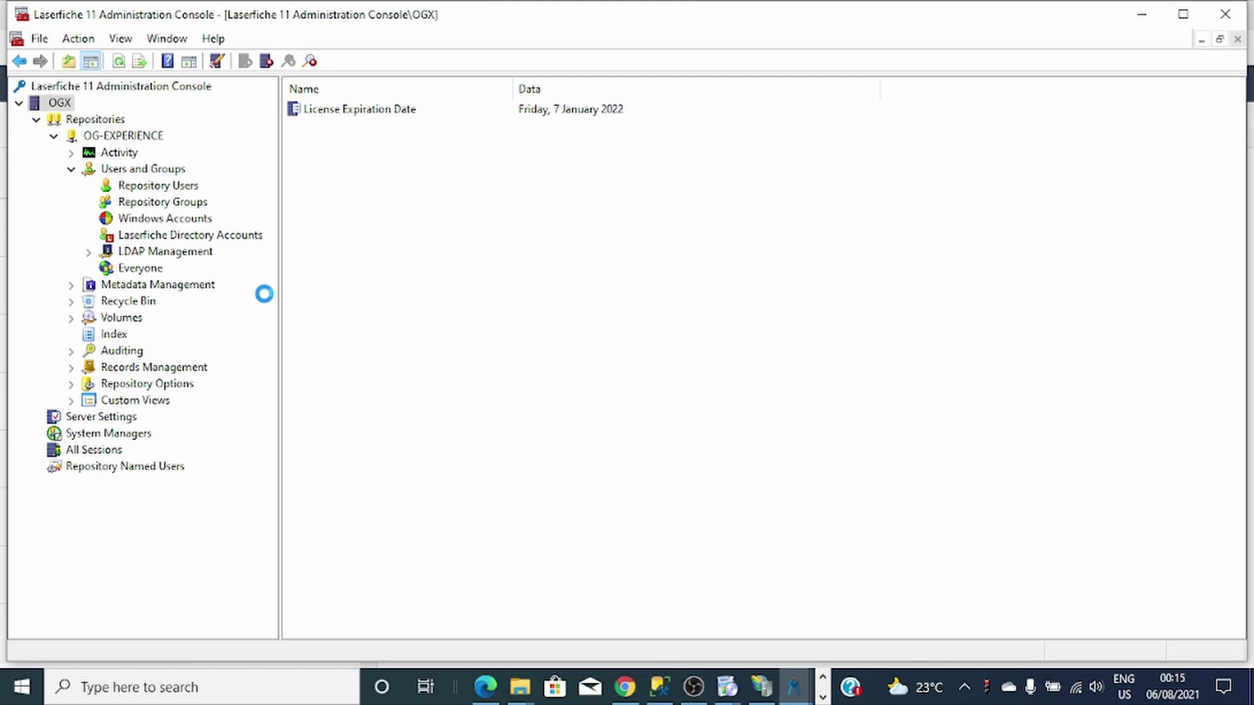
# Open the Windows Services app through a 'ser' search.
pyautogui.click(302, 683)
pyautogui.write('ser')
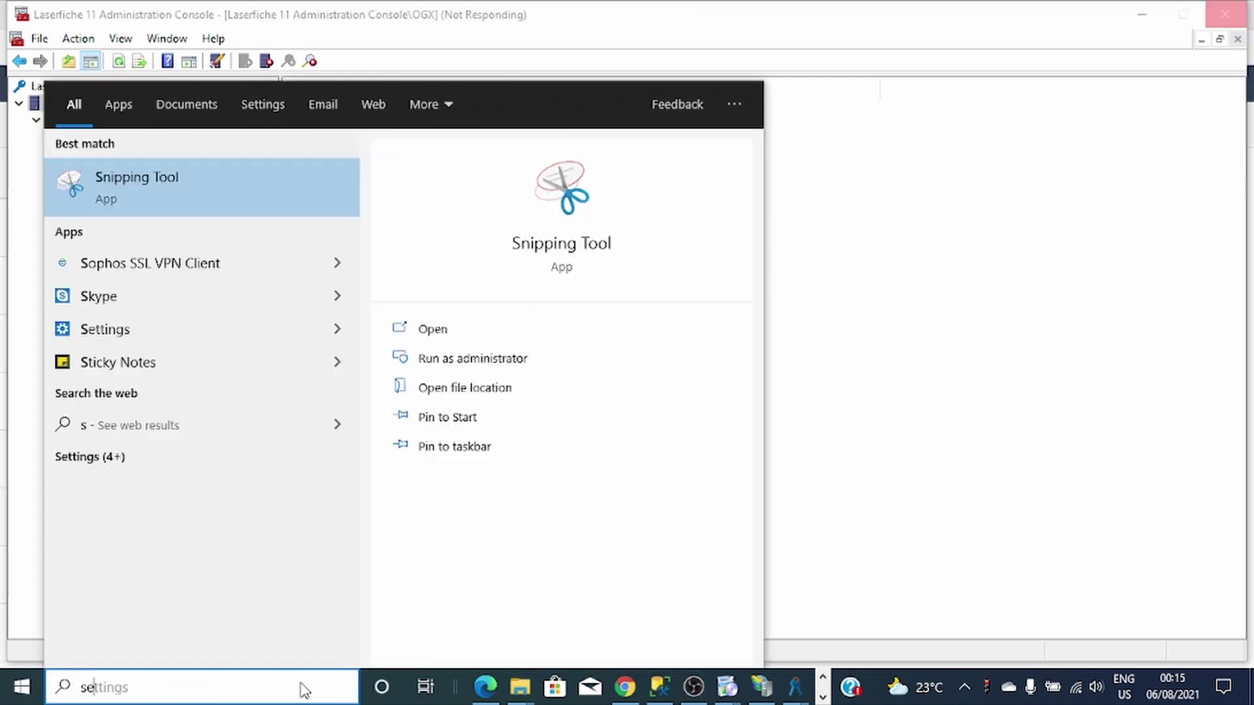
pyautogui.click(209, 276)
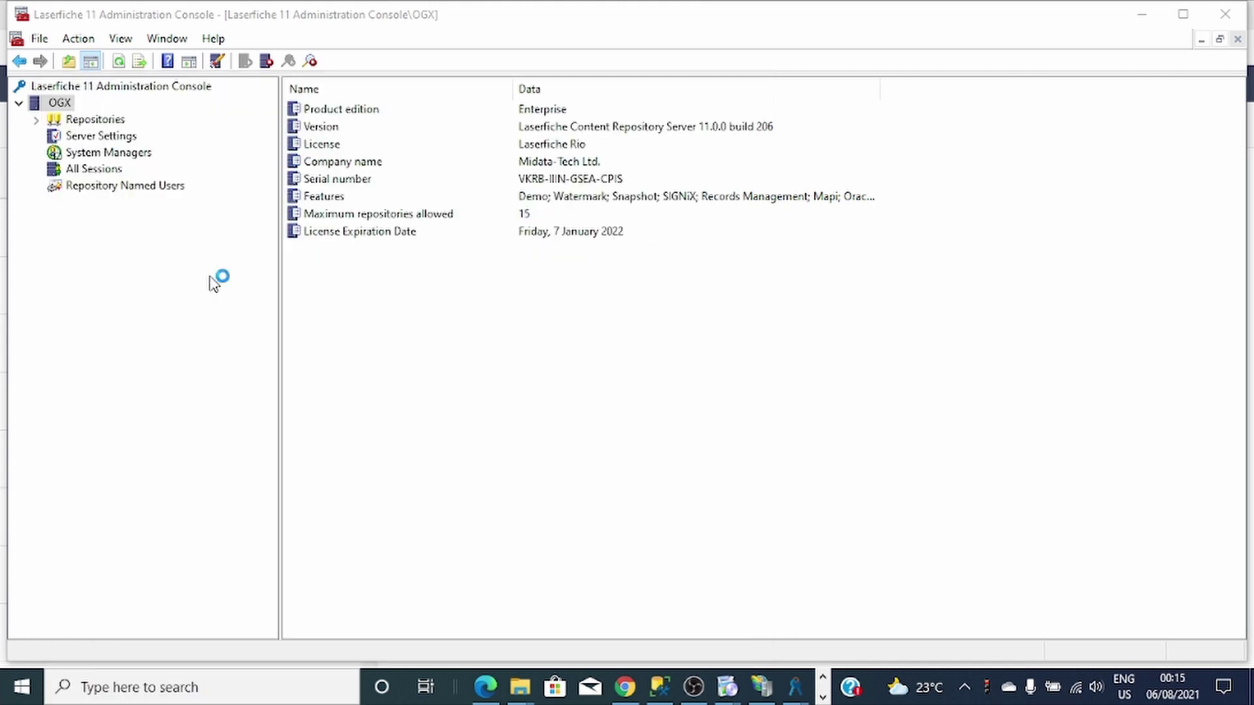
# Restart the Laserfiche Server service, then close the Services window.
pyautogui.click(451, 367)
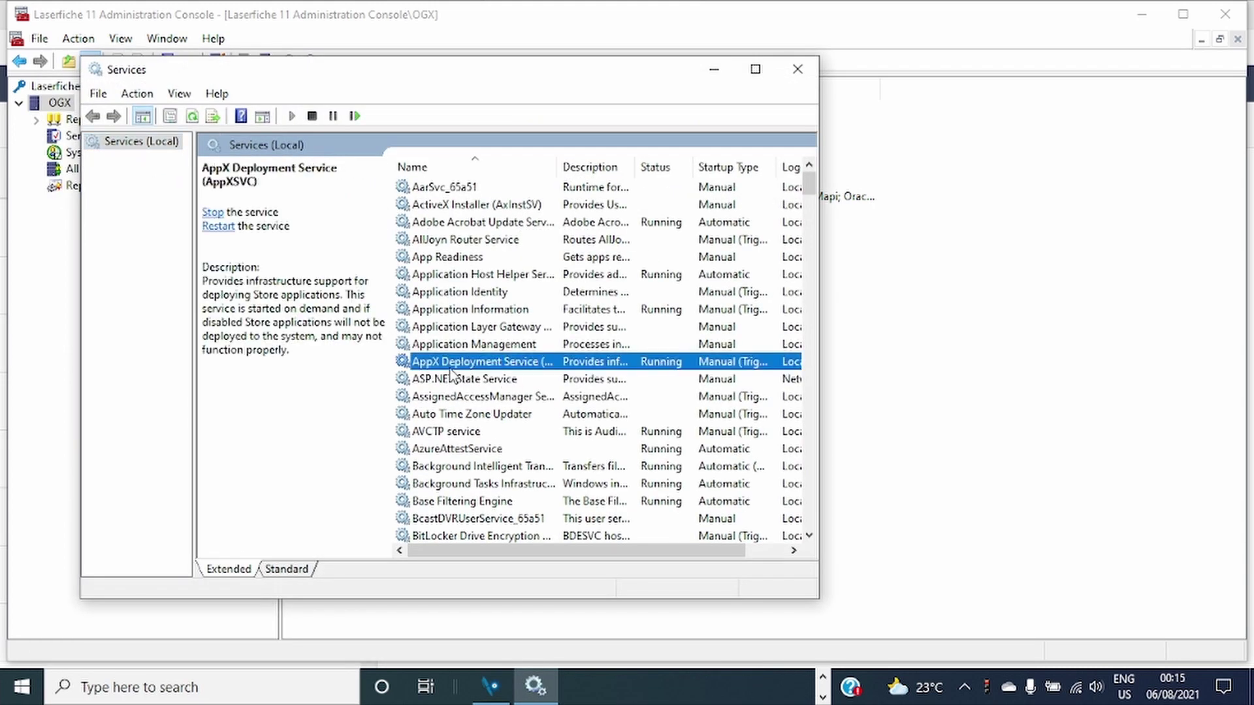
pyautogui.press('l')
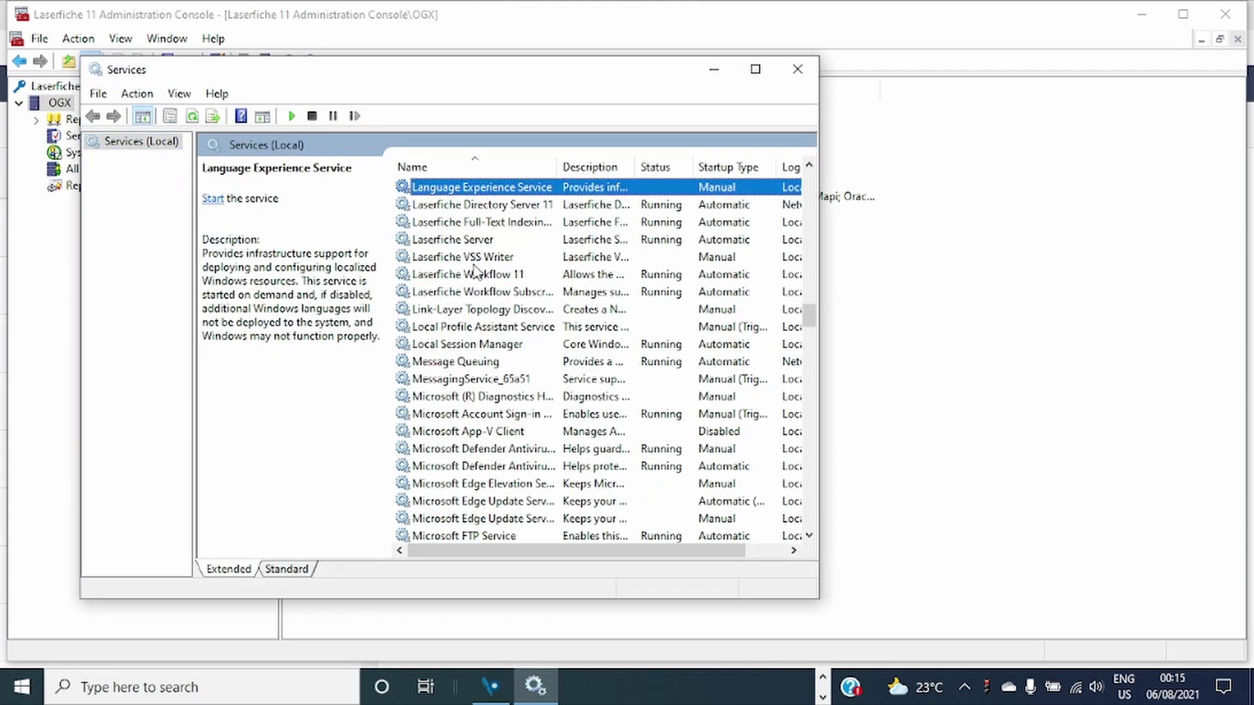
pyautogui.click(466, 239)
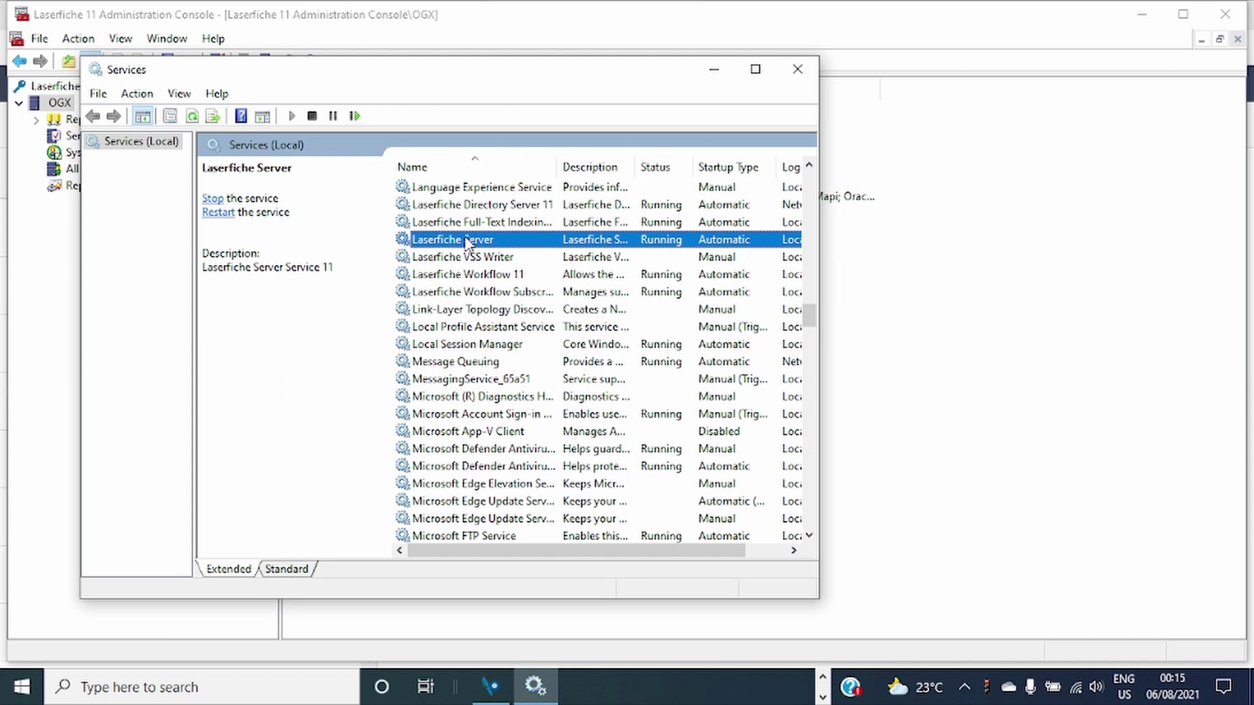
pyautogui.rightClick(466, 240)
pyautogui.click(550, 331)
pyautogui.click(798, 69)
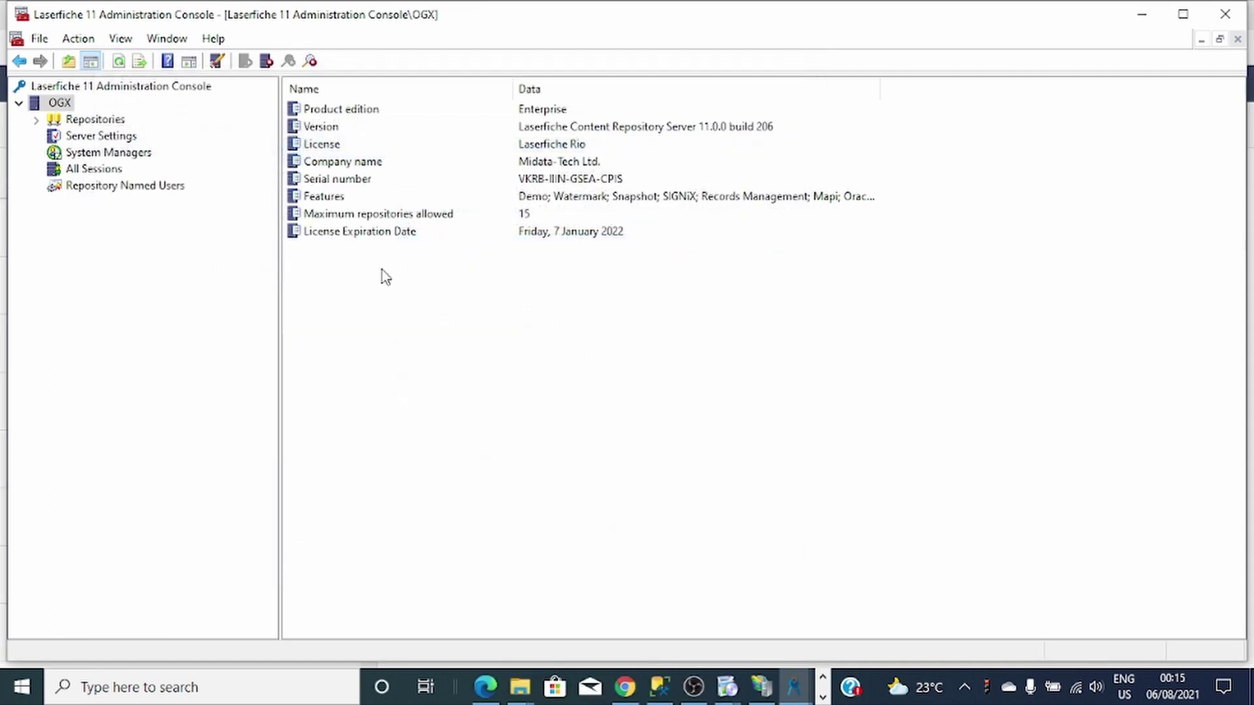
# Refresh the OGX details to show 5 Full Repository Named User licences, then expand Repositories.
pyautogui.rightClick(396, 309)
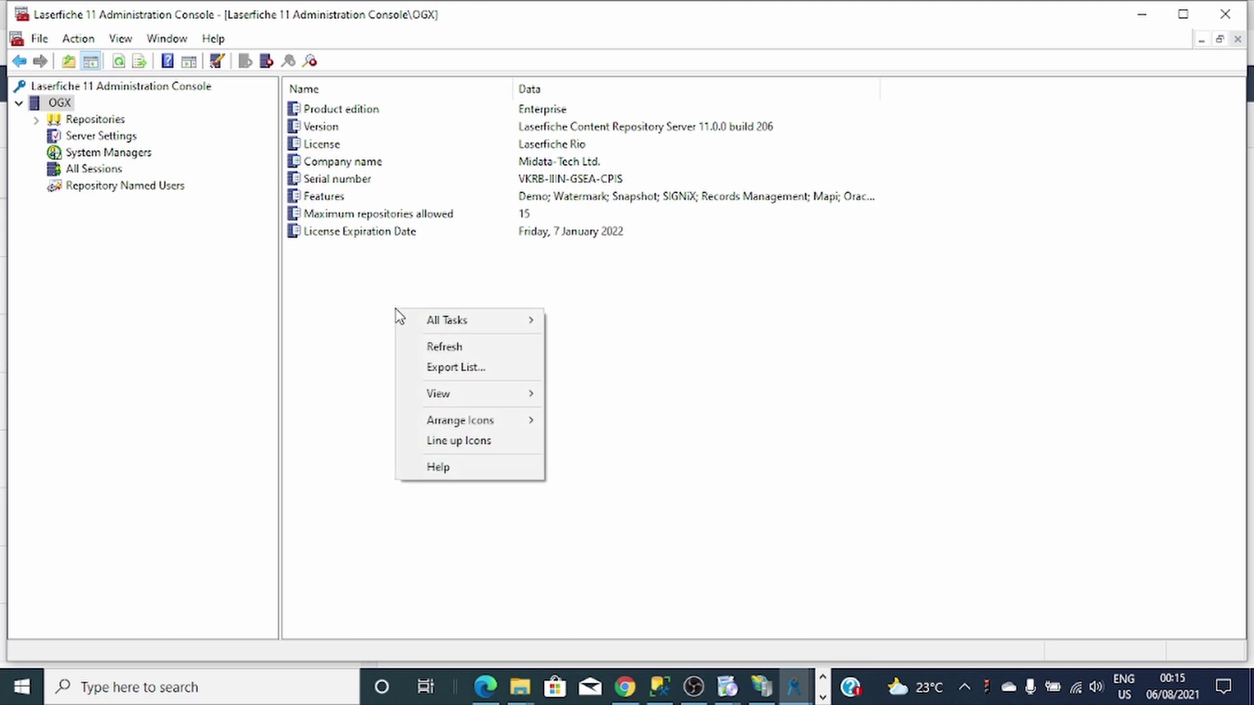
pyautogui.click(468, 344)
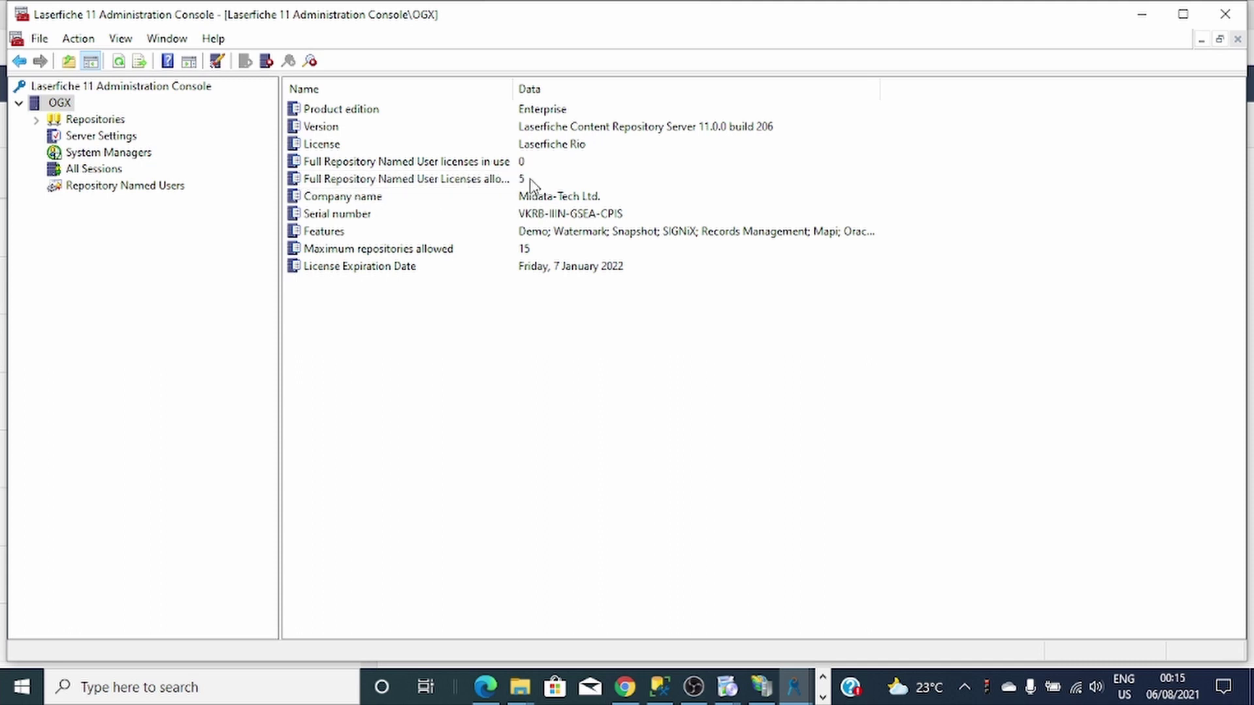
pyautogui.click(36, 120)
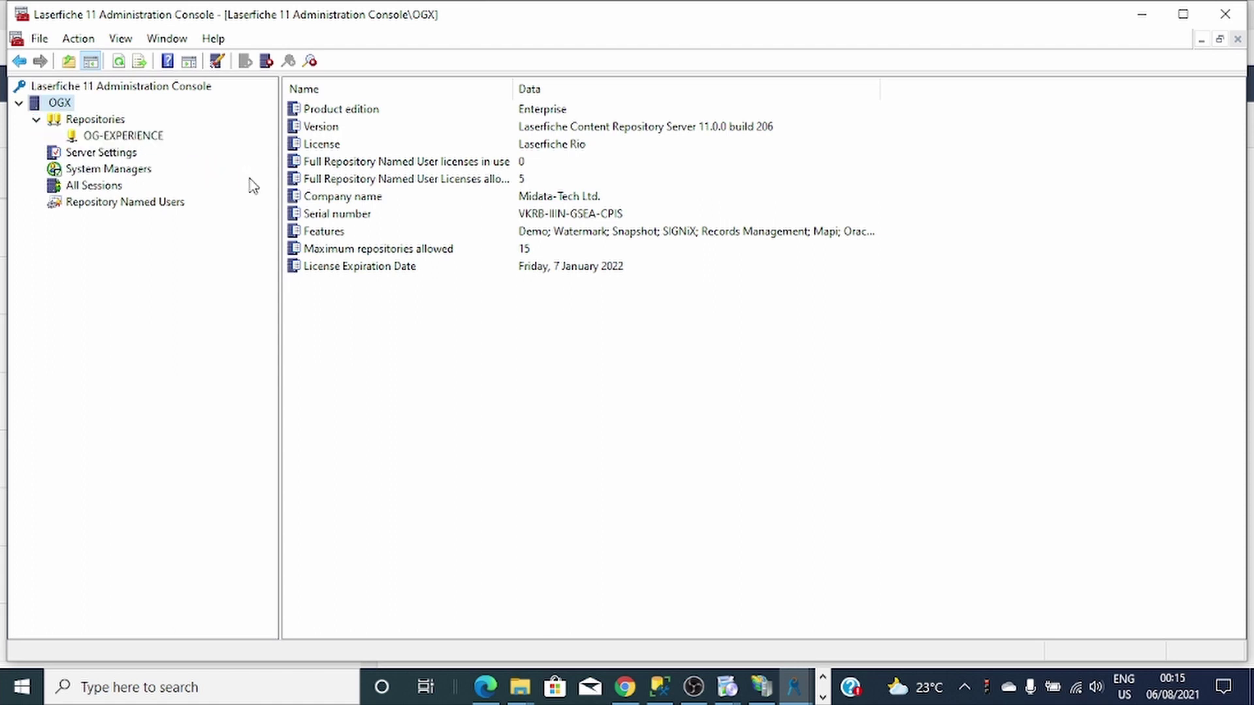
# Log in to the OG-EXPERIENCE repository and open the Workflow user's properties under Repository Users.
pyautogui.click(113, 138)
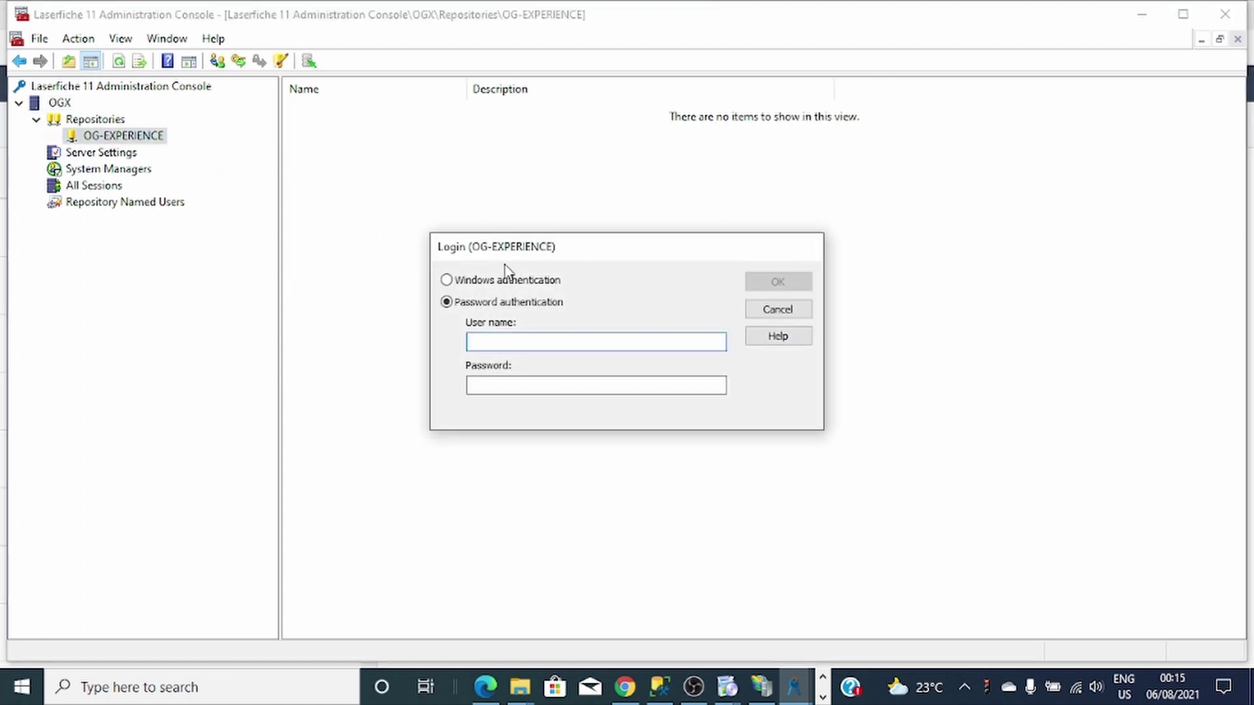
pyautogui.write('workflow')
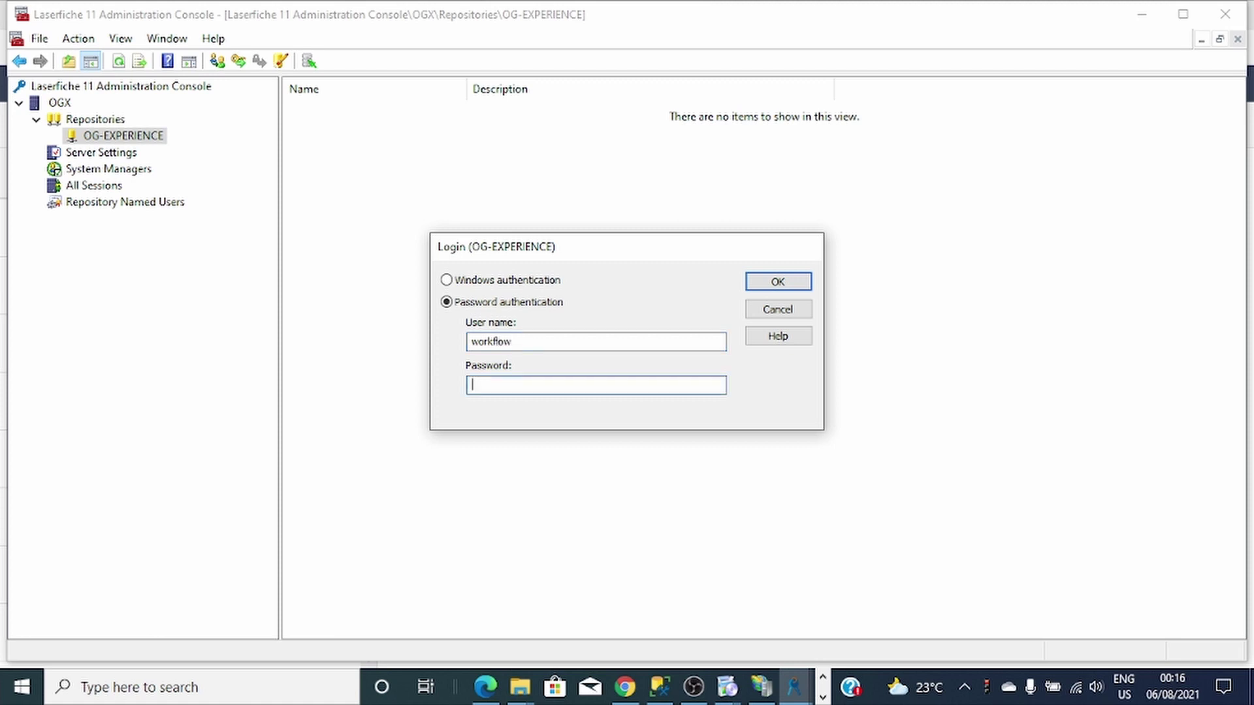
pyautogui.click(790, 281)
pyautogui.doubleClick(324, 128)
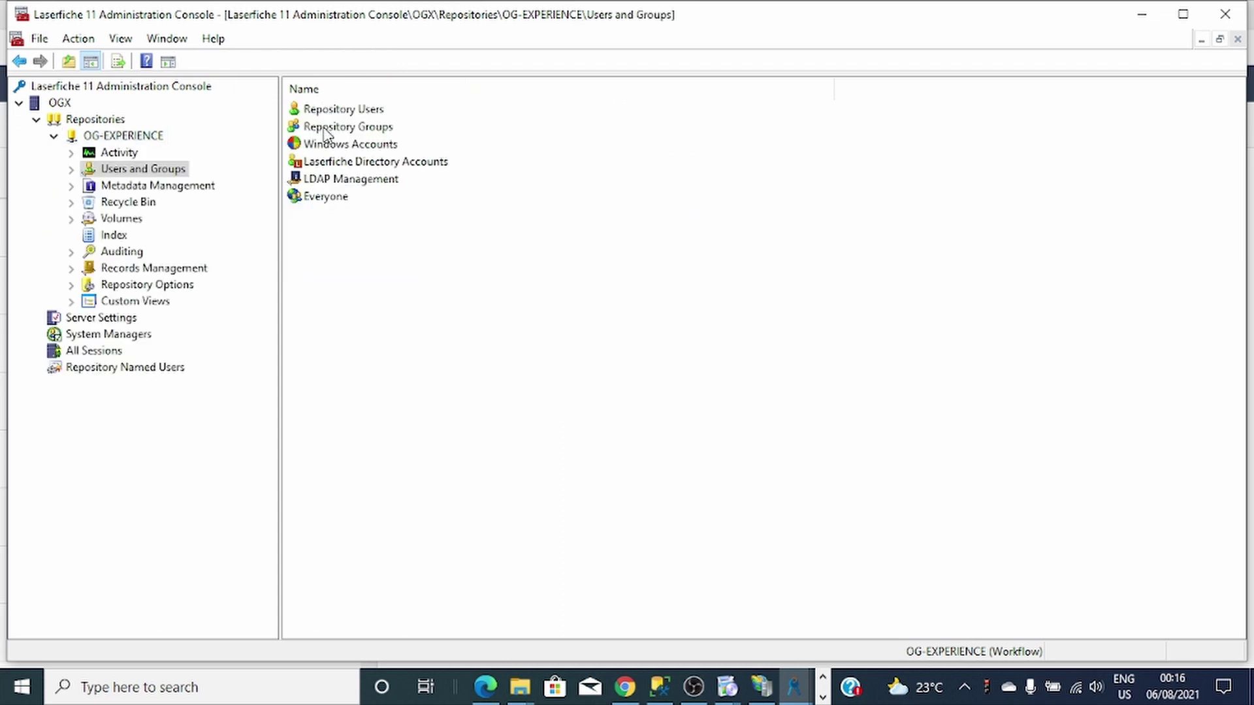
pyautogui.doubleClick(345, 111)
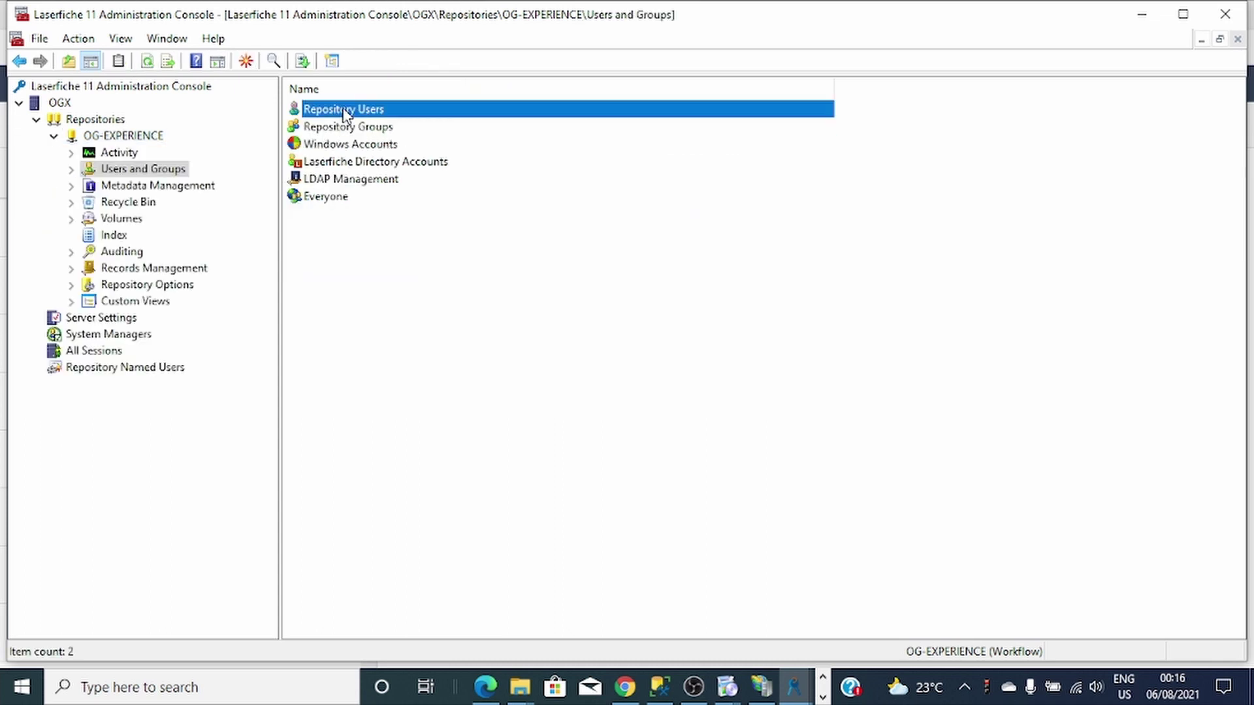
pyautogui.click(348, 128)
pyautogui.doubleClick(349, 129)
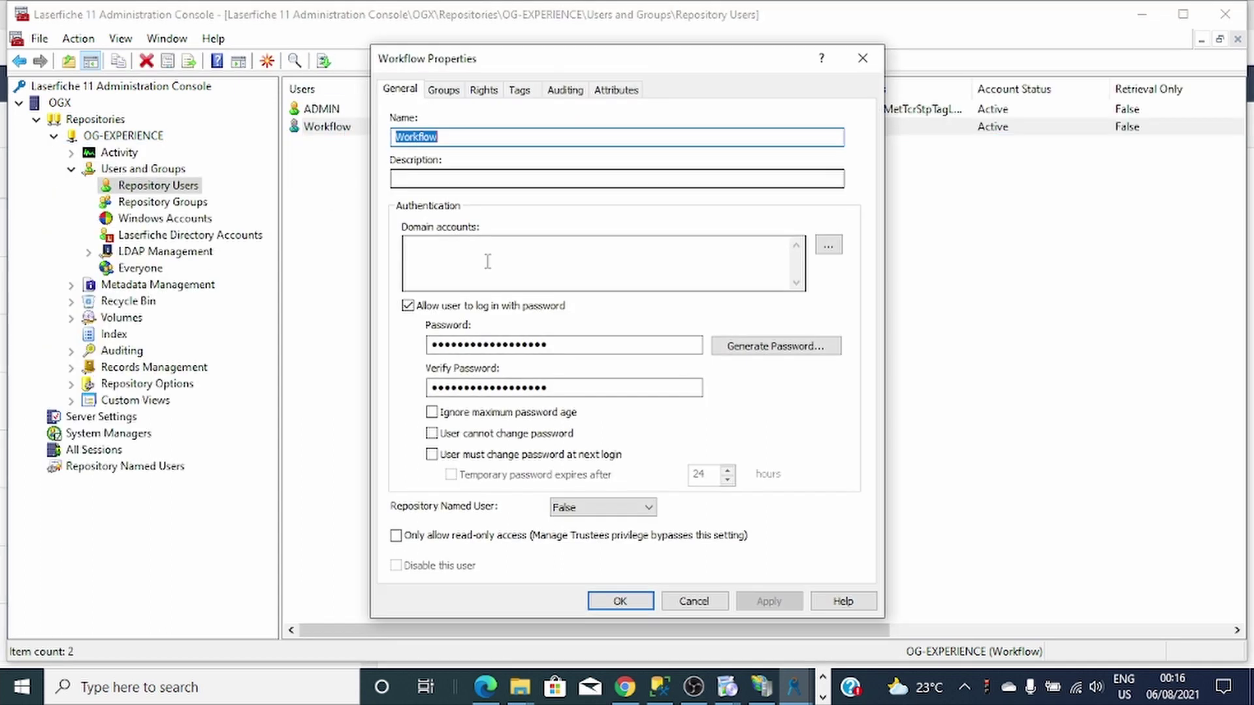
# Enter a new password in both password fields, set Repository Named User to Full, and save.
pyautogui.moveTo(571, 390); pyautogui.dragTo(398, 406)
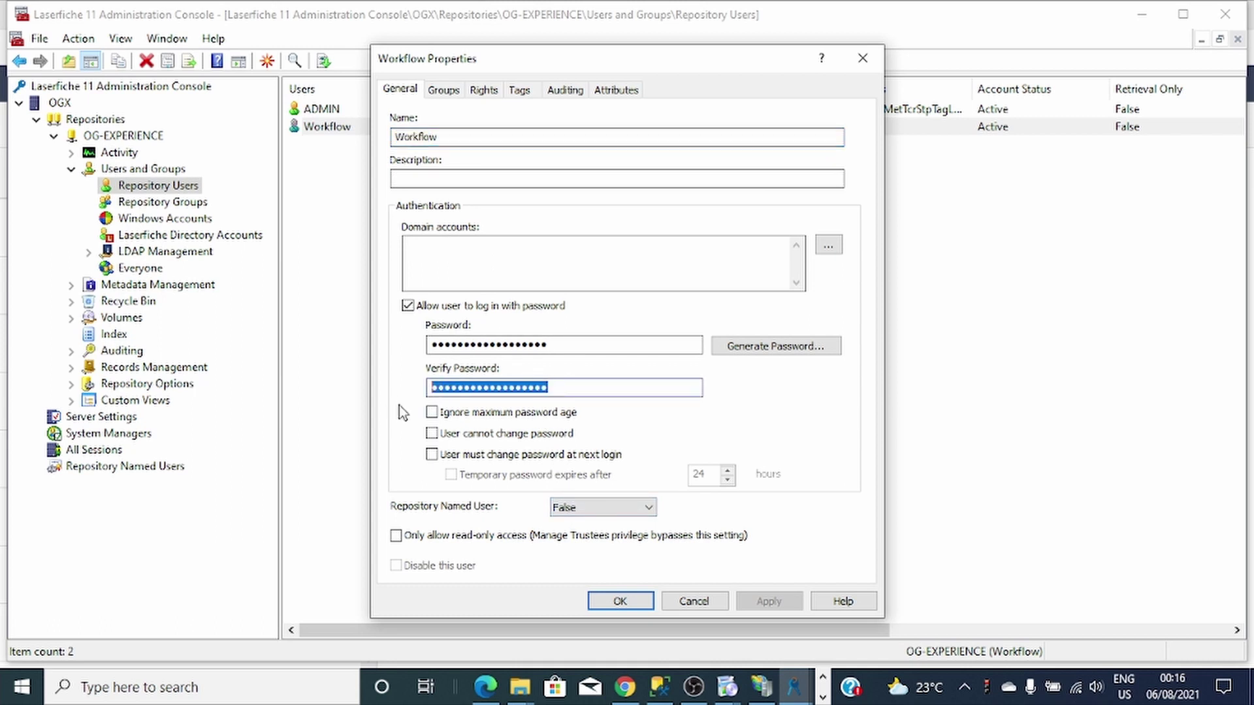
pyautogui.press('BackSpace')
pyautogui.moveTo(572, 346); pyautogui.dragTo(402, 364)
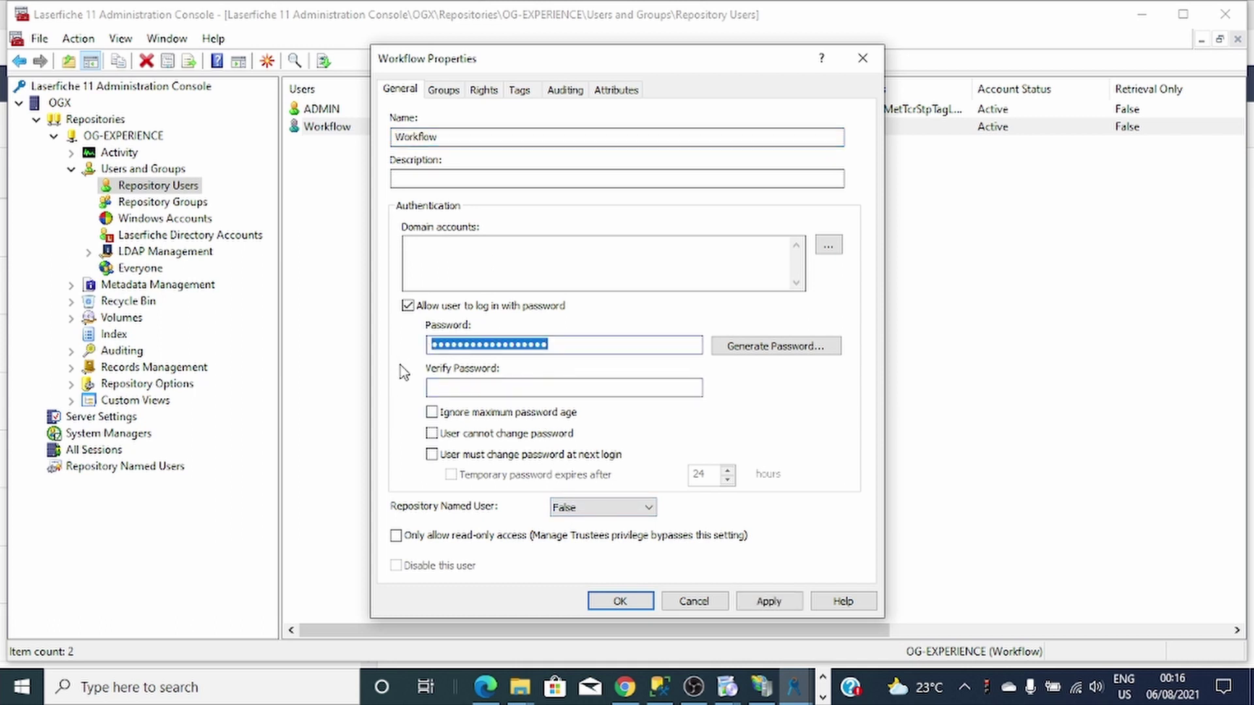
pyautogui.press('BackSpace')
pyautogui.write('a')
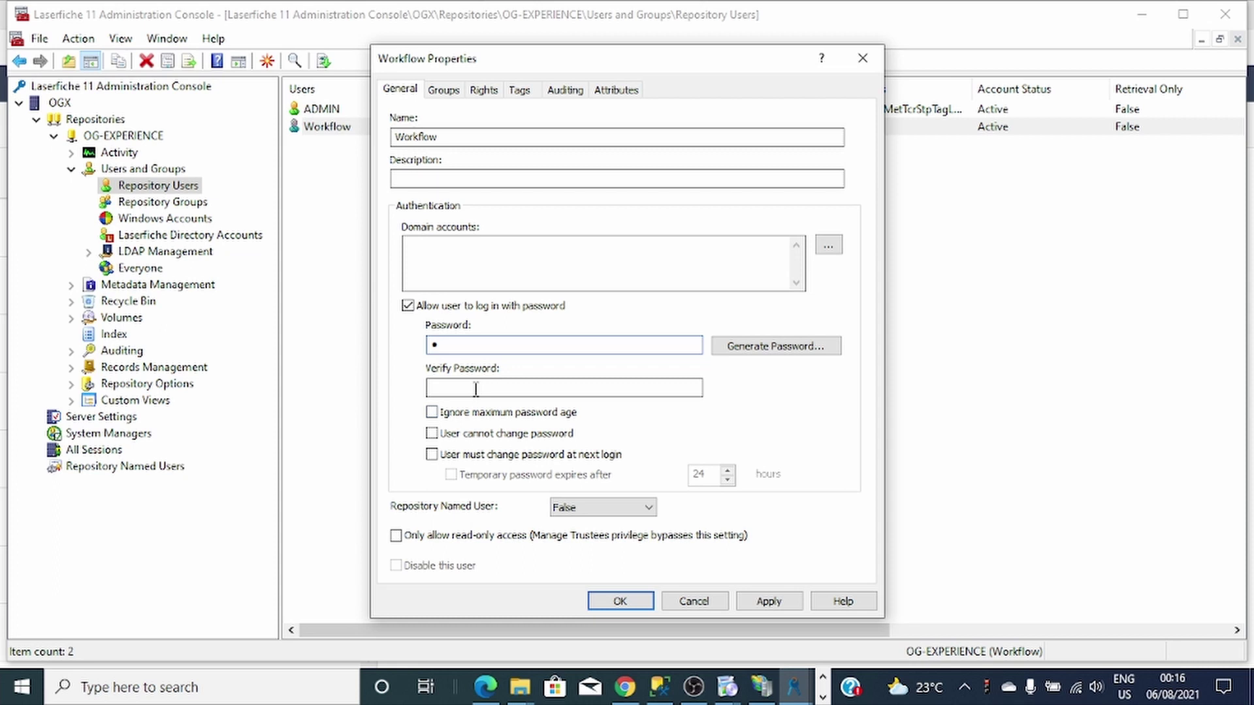
pyautogui.write('a')
pyautogui.click(603, 507)
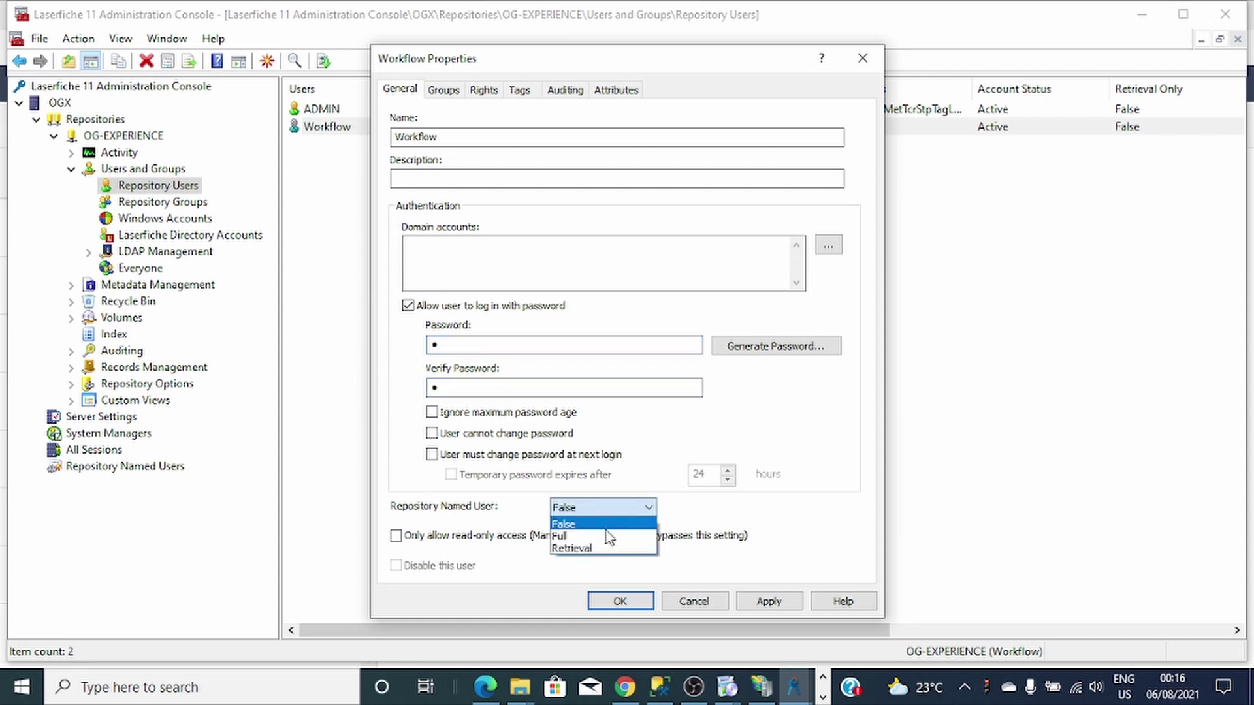
pyautogui.click(604, 517)
pyautogui.click(643, 508)
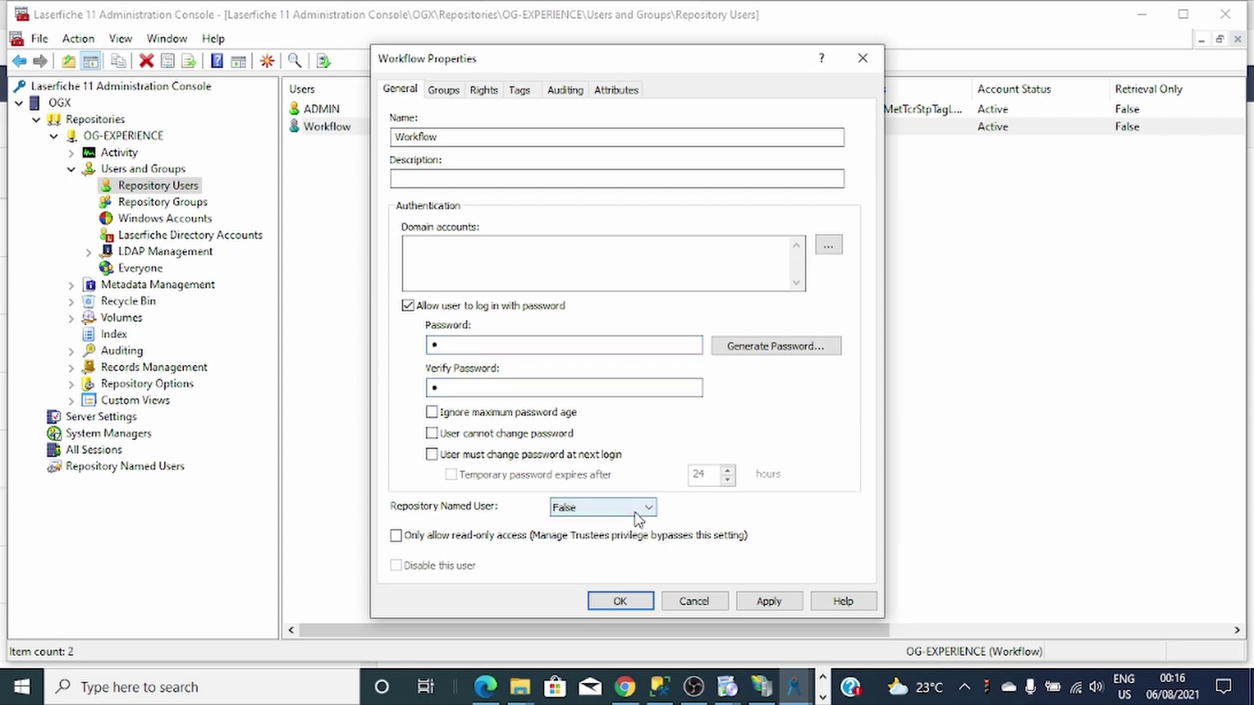
pyautogui.click(587, 540)
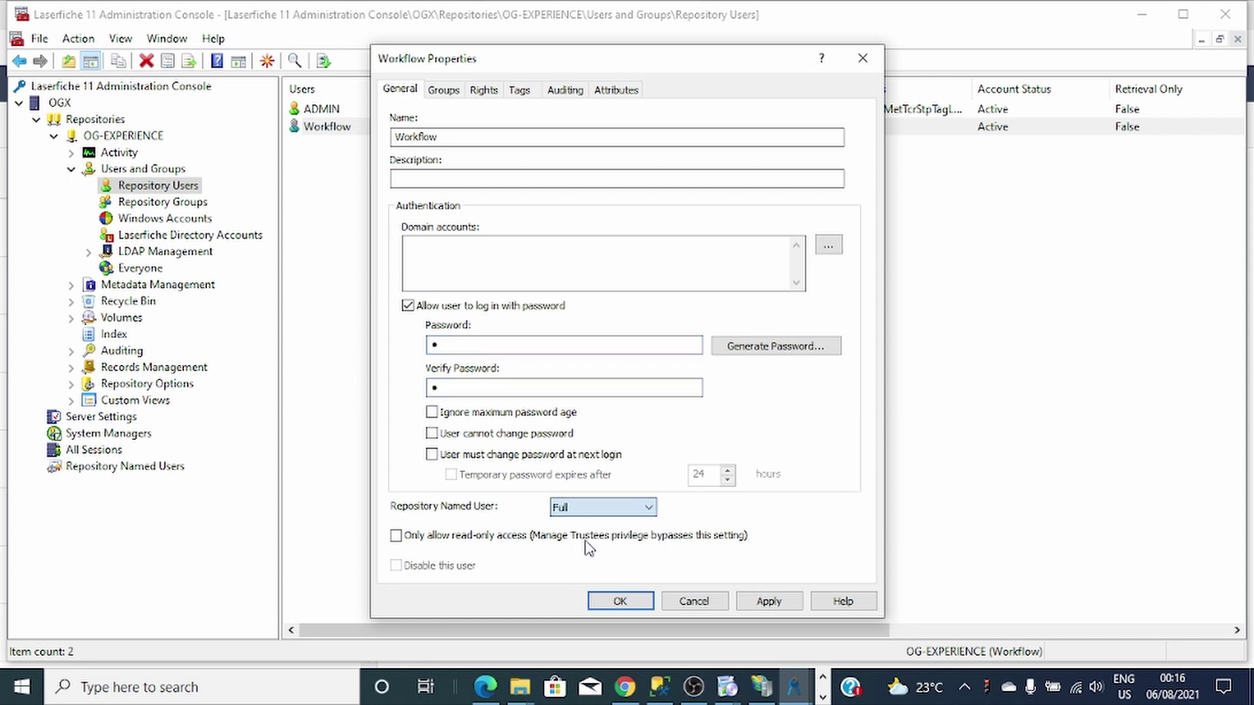
pyautogui.click(764, 600)
pyautogui.click(767, 600)
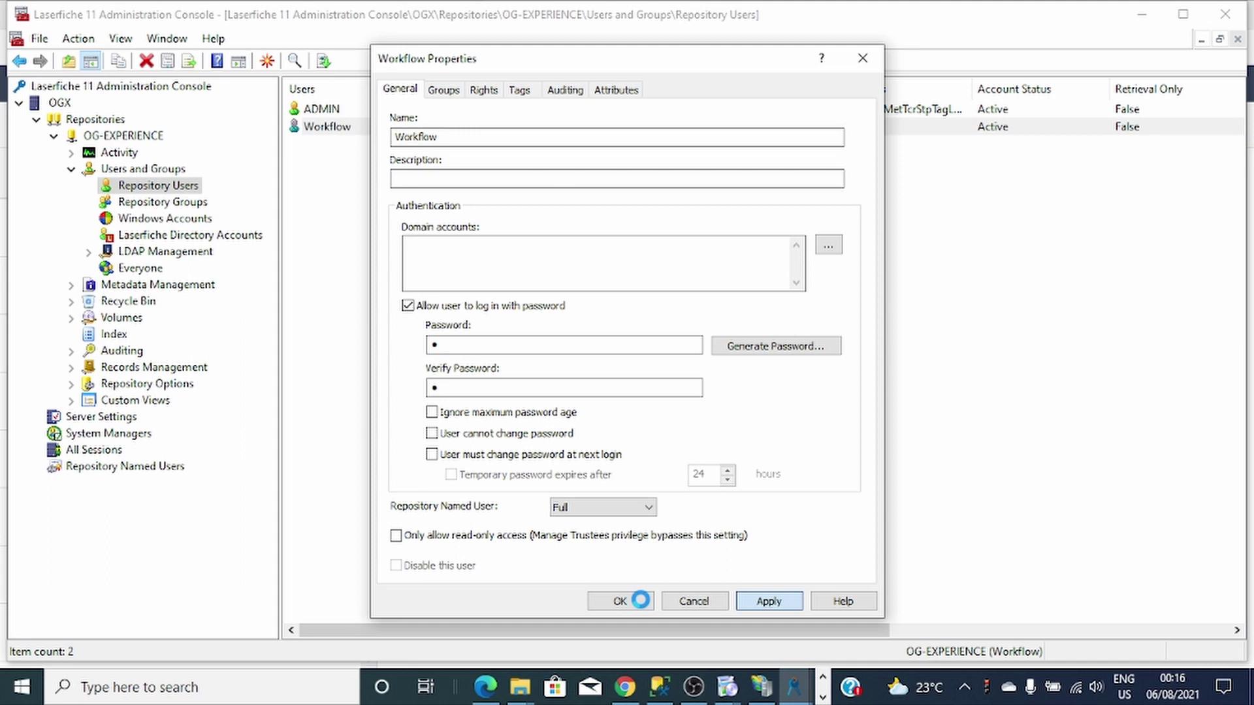
pyautogui.click(639, 599)
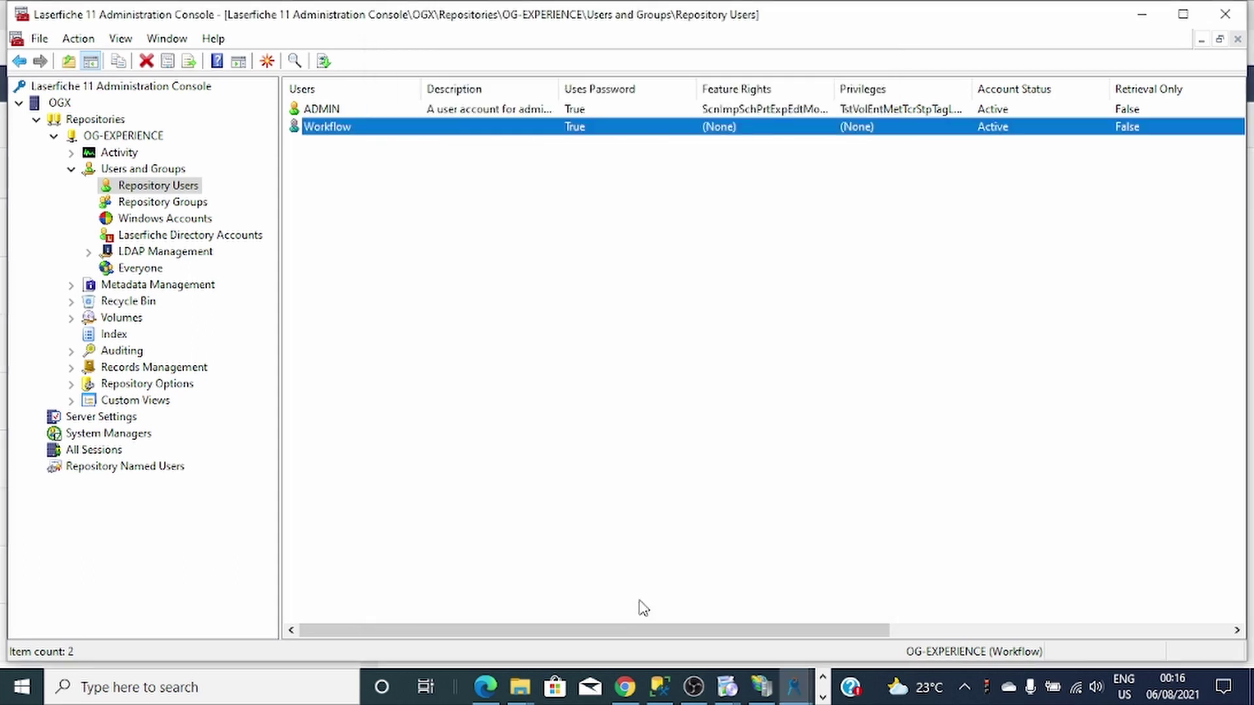
# Switch from the Administration Console back to Workflow Configuration Manager.
pyautogui.click(598, 468)
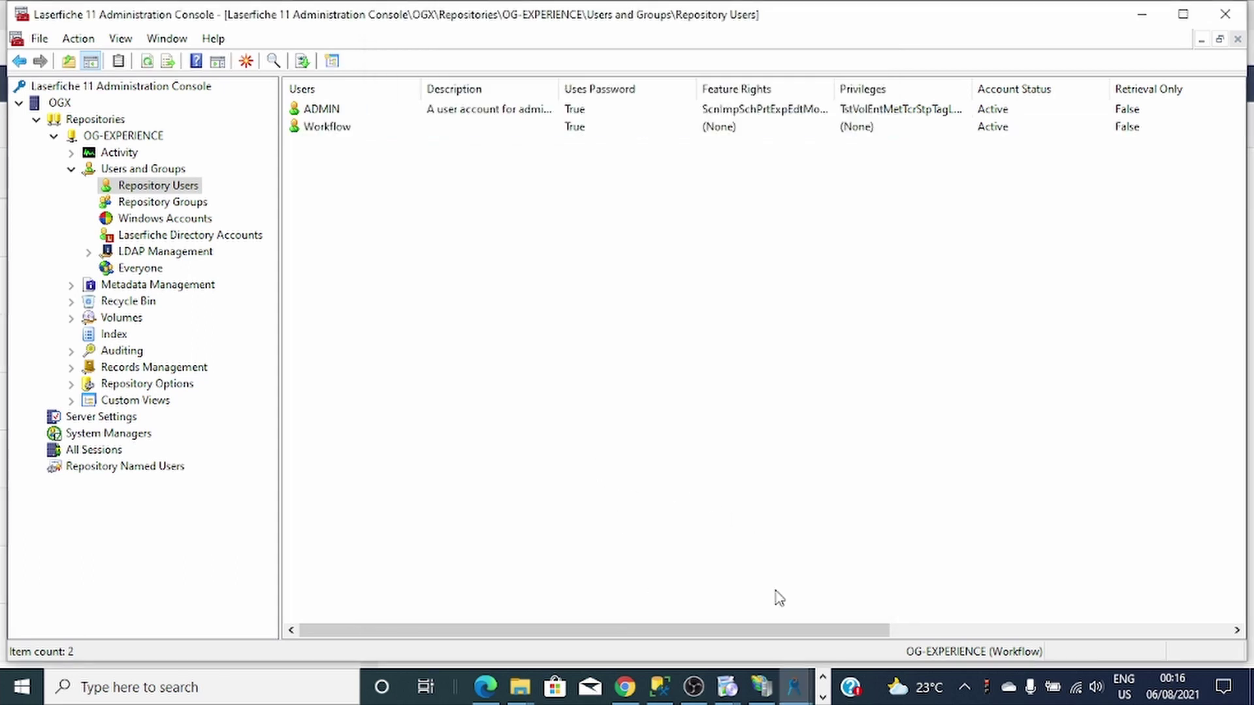
pyautogui.click(826, 688)
pyautogui.click(823, 697)
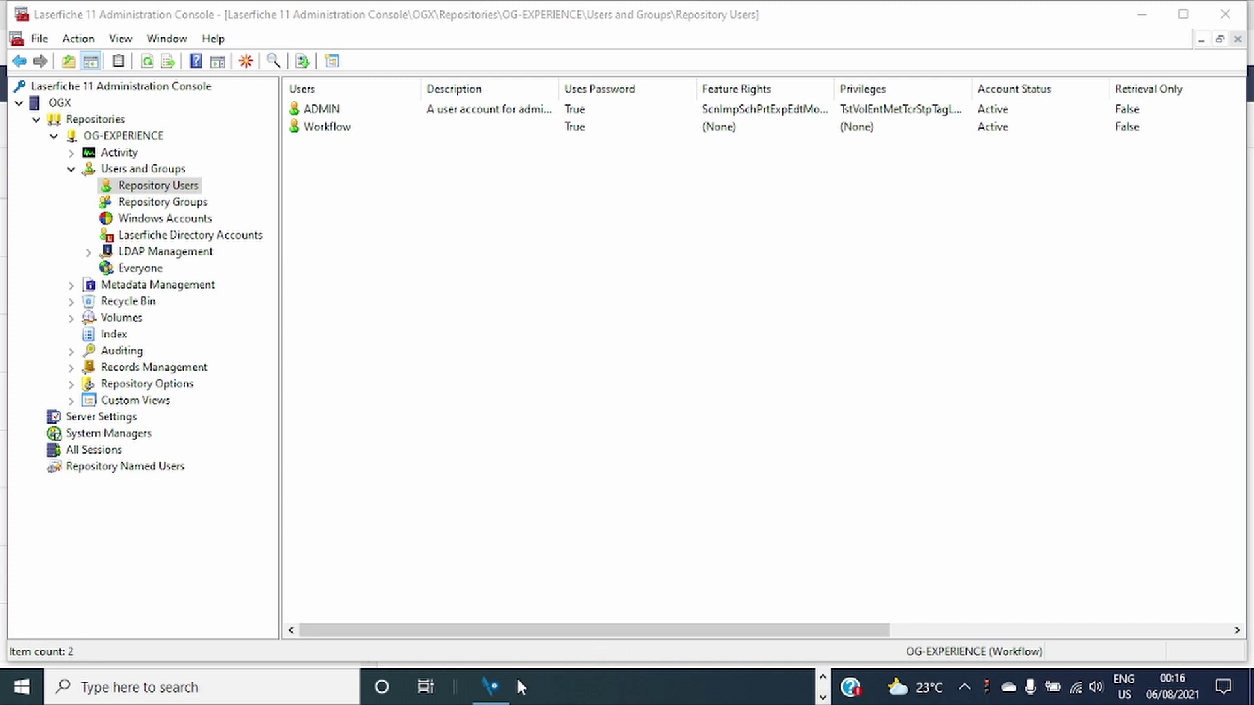
pyautogui.click(493, 686)
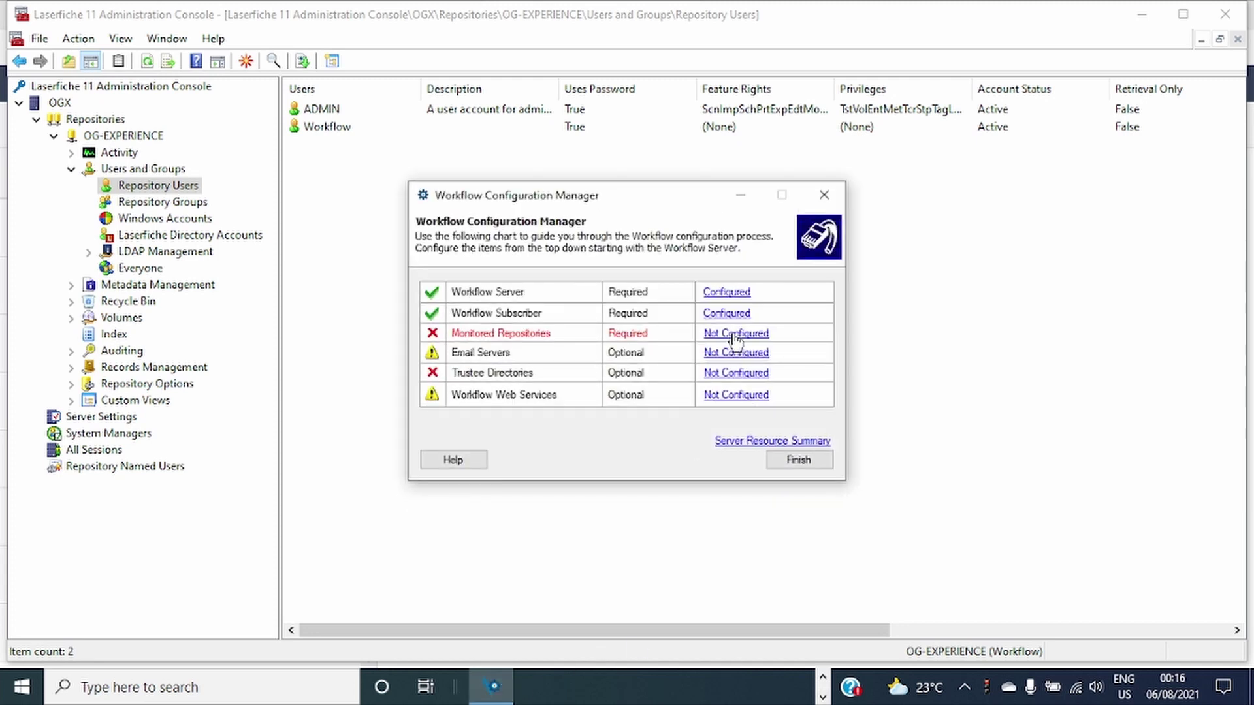
# Add OG-EXPERIENCE on OGX as a monitored repository, using Laserfiche authentication as the Workflow user.
pyautogui.click(736, 335)
pyautogui.click(844, 268)
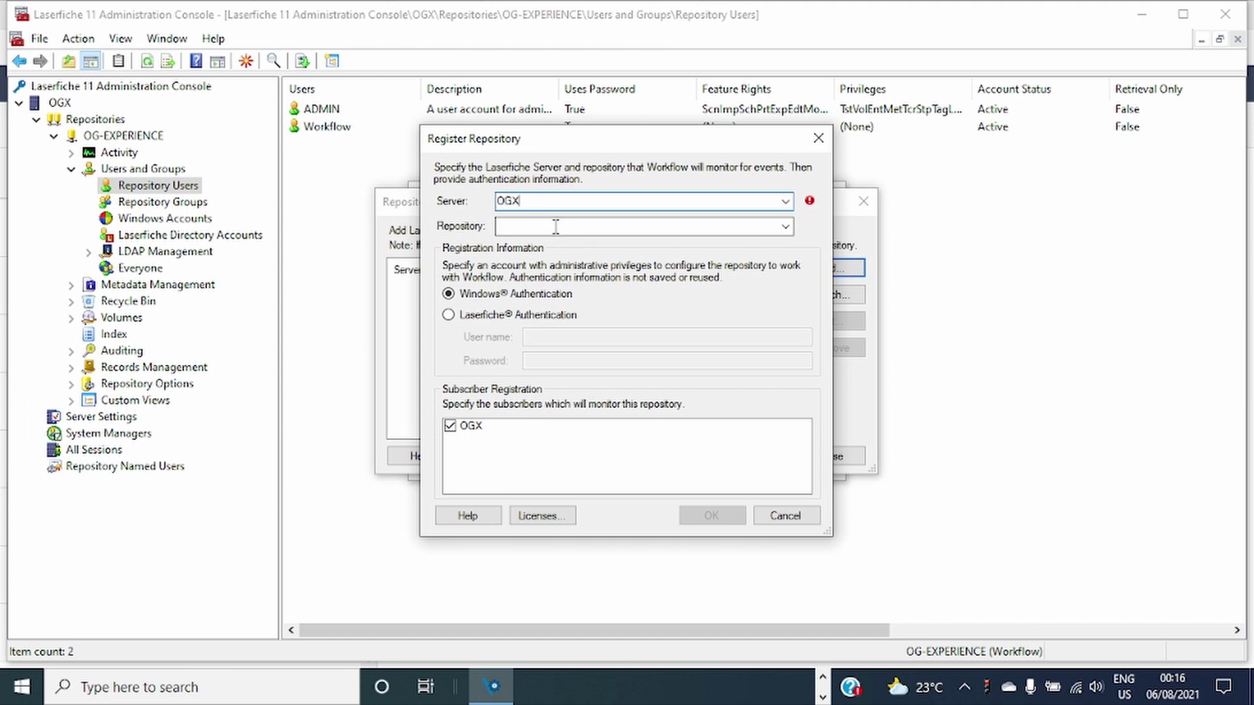
pyautogui.click(556, 226)
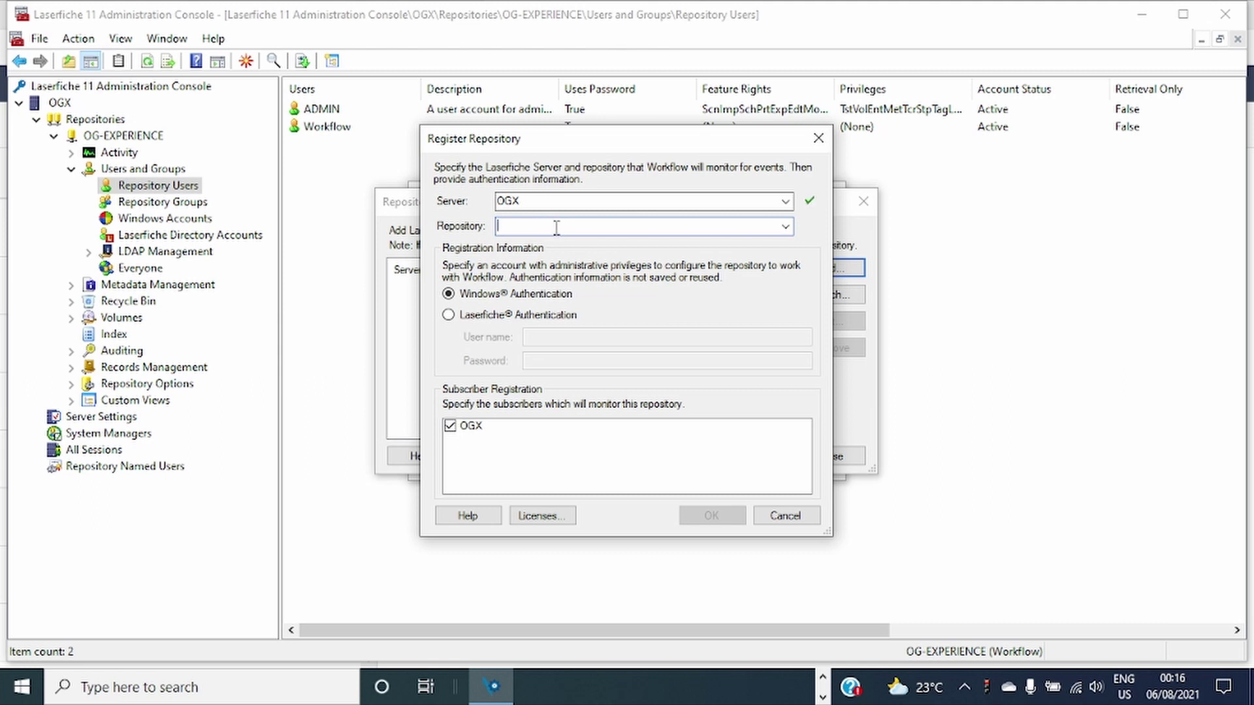
pyautogui.click(783, 227)
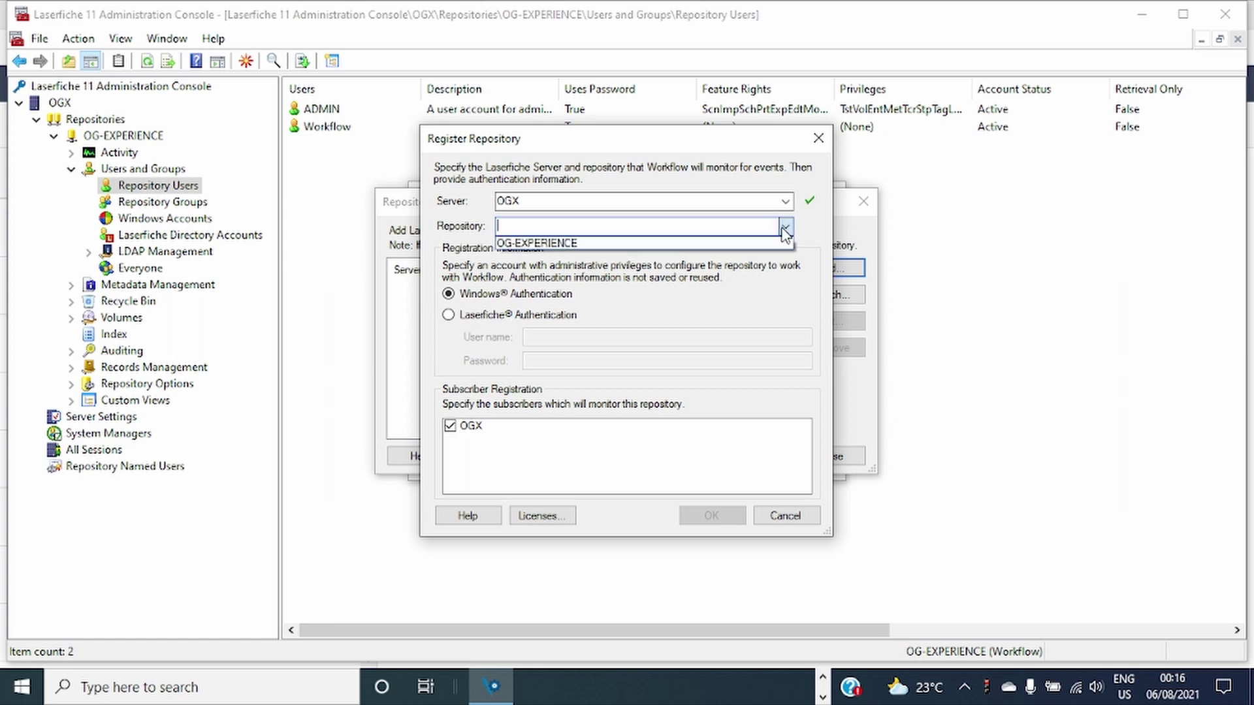
pyautogui.click(576, 246)
pyautogui.click(452, 316)
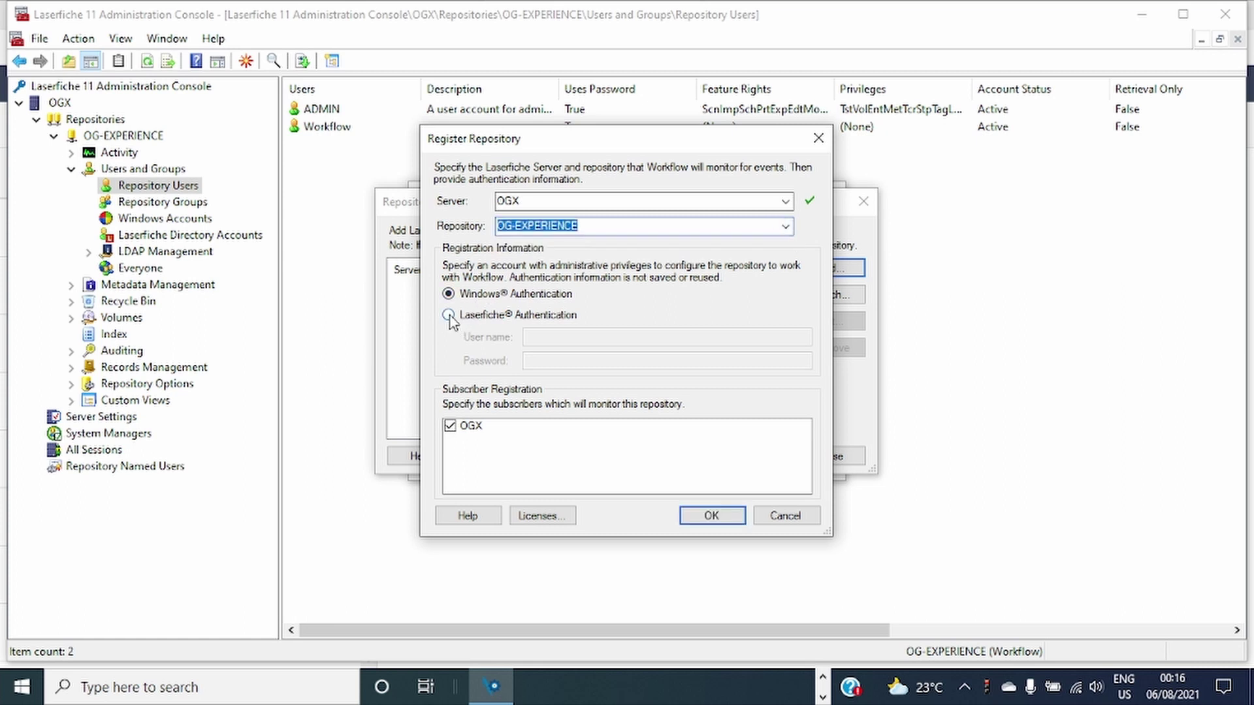
pyautogui.click(537, 338)
pyautogui.write('Workflow')
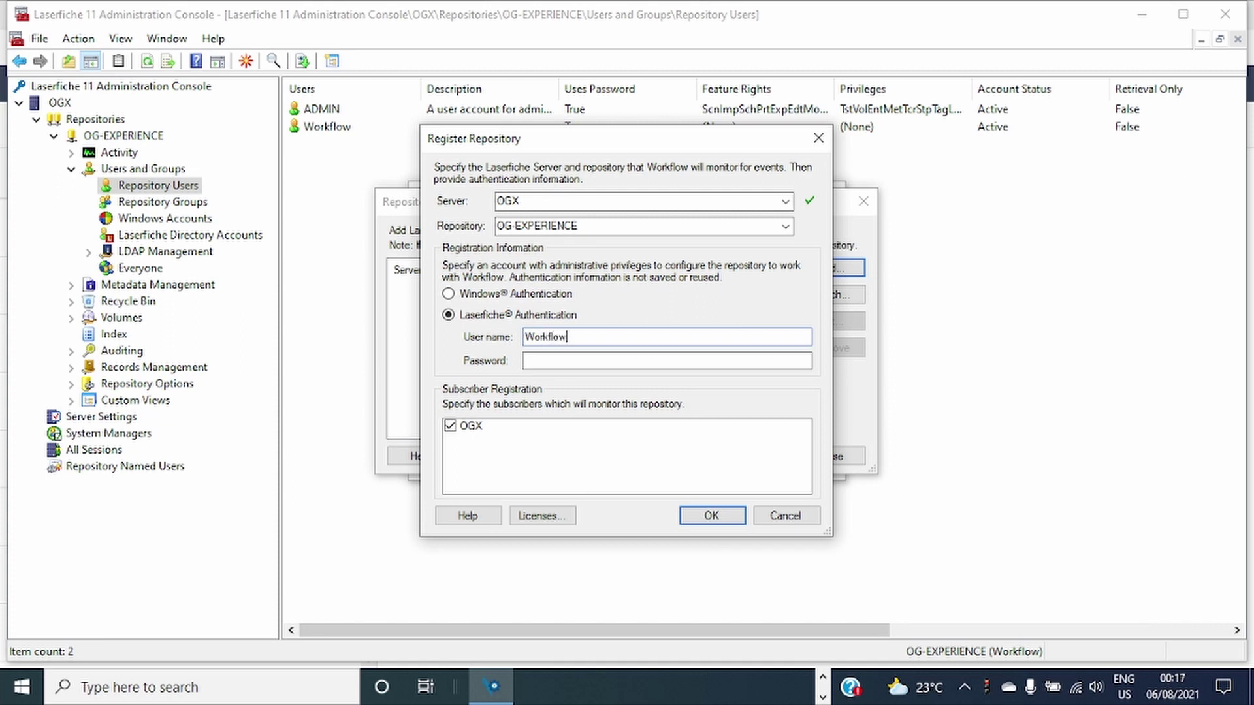
pyautogui.write('*')
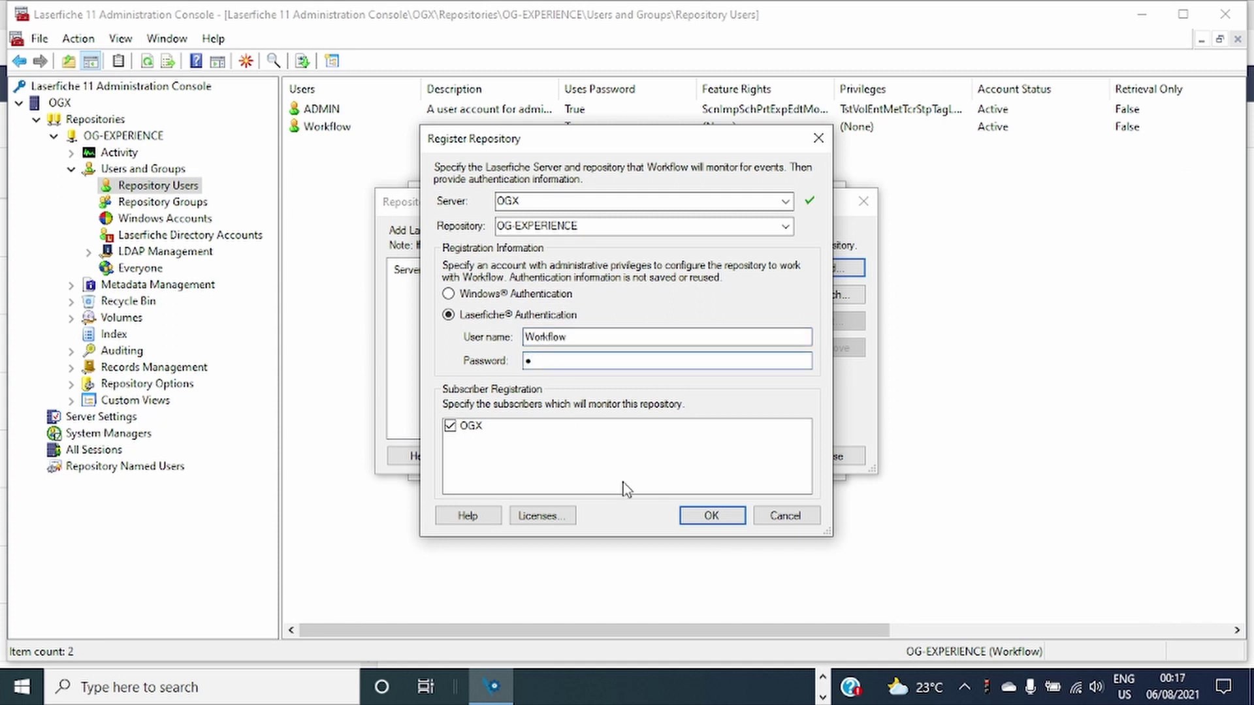
pyautogui.click(692, 516)
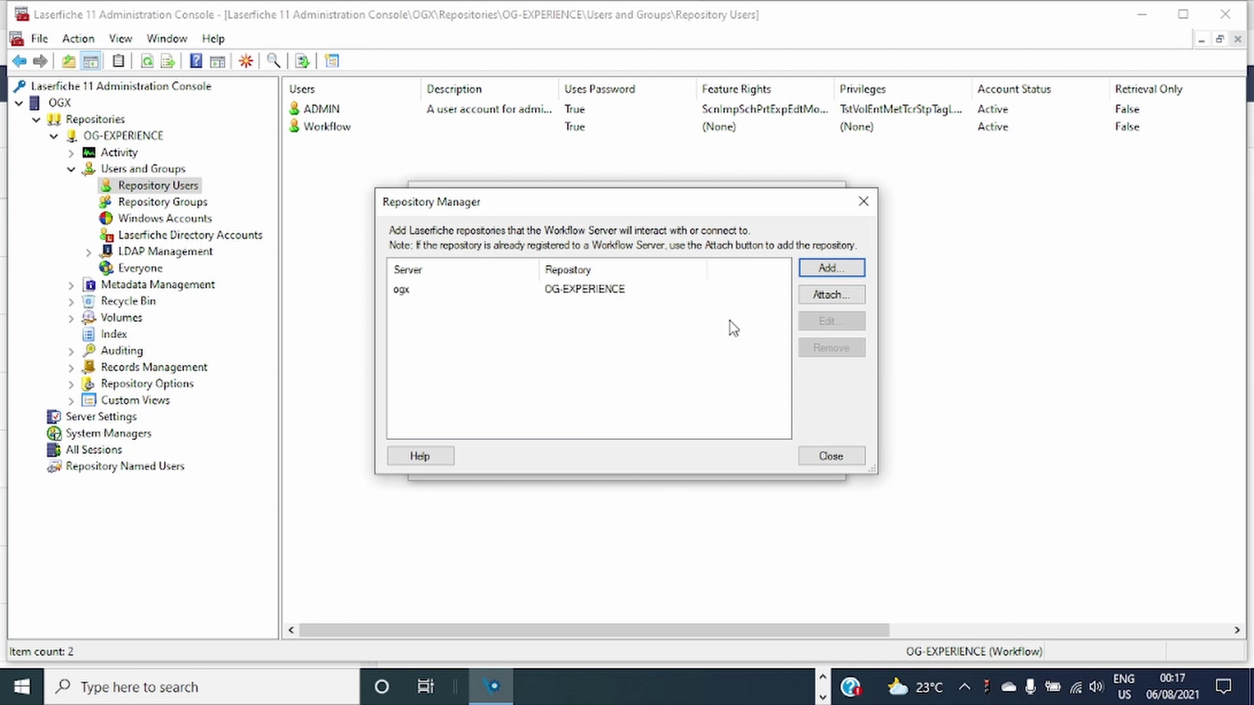
# Close the repository manager so Monitored Repositories reads Configured, then return to the console's Workflow user.
pyautogui.click(502, 292)
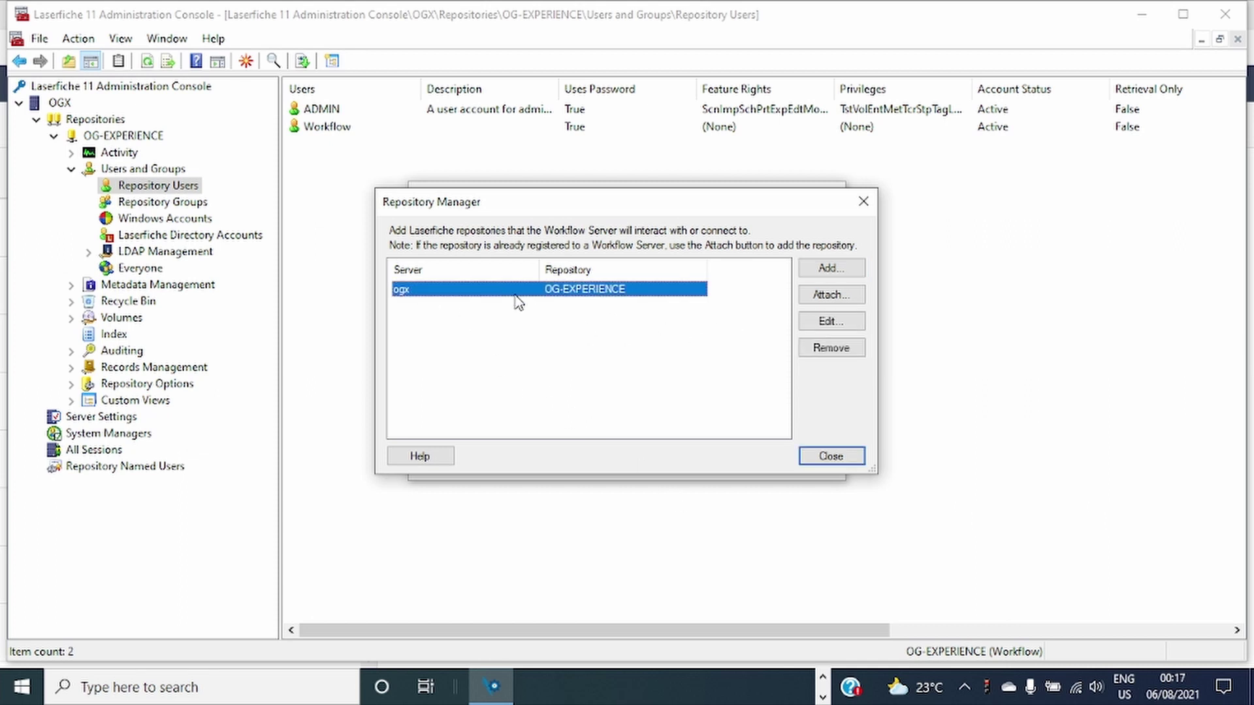
pyautogui.click(843, 457)
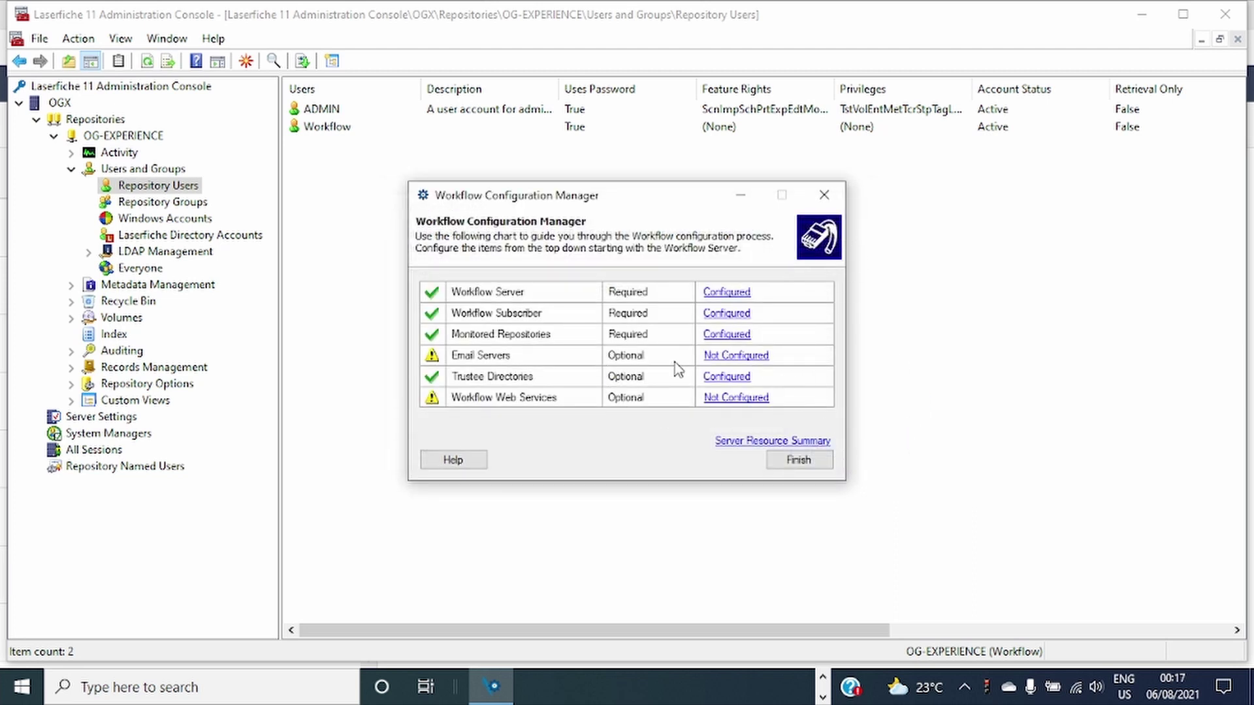
pyautogui.moveTo(600, 202); pyautogui.dragTo(620, 237)
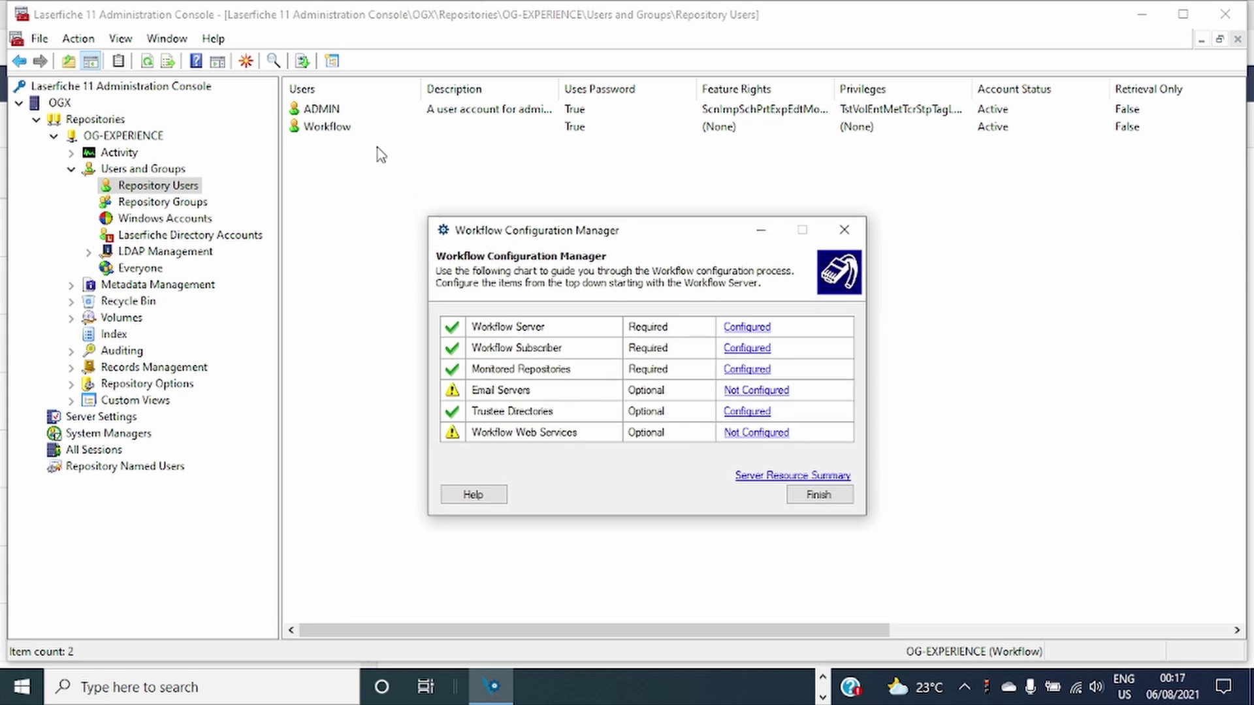
pyautogui.click(345, 129)
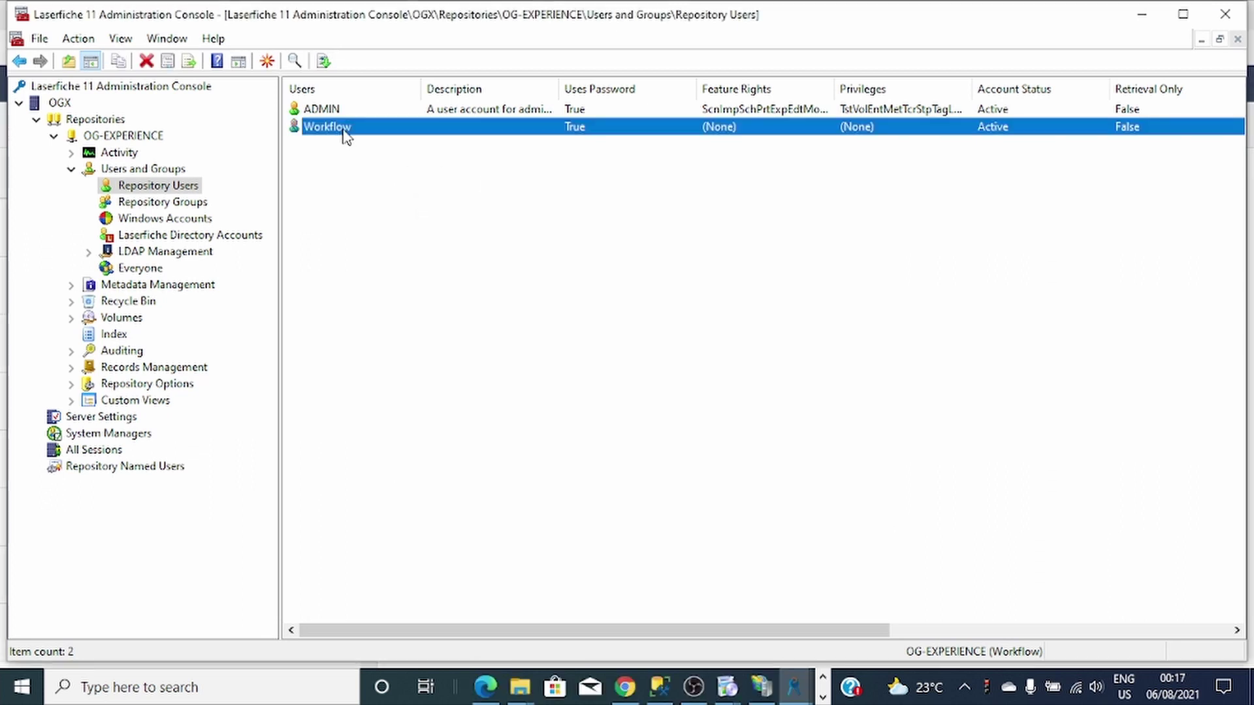
# Change the Workflow user's Repository Named User property from Full to False and apply it.
pyautogui.rightClick(345, 130)
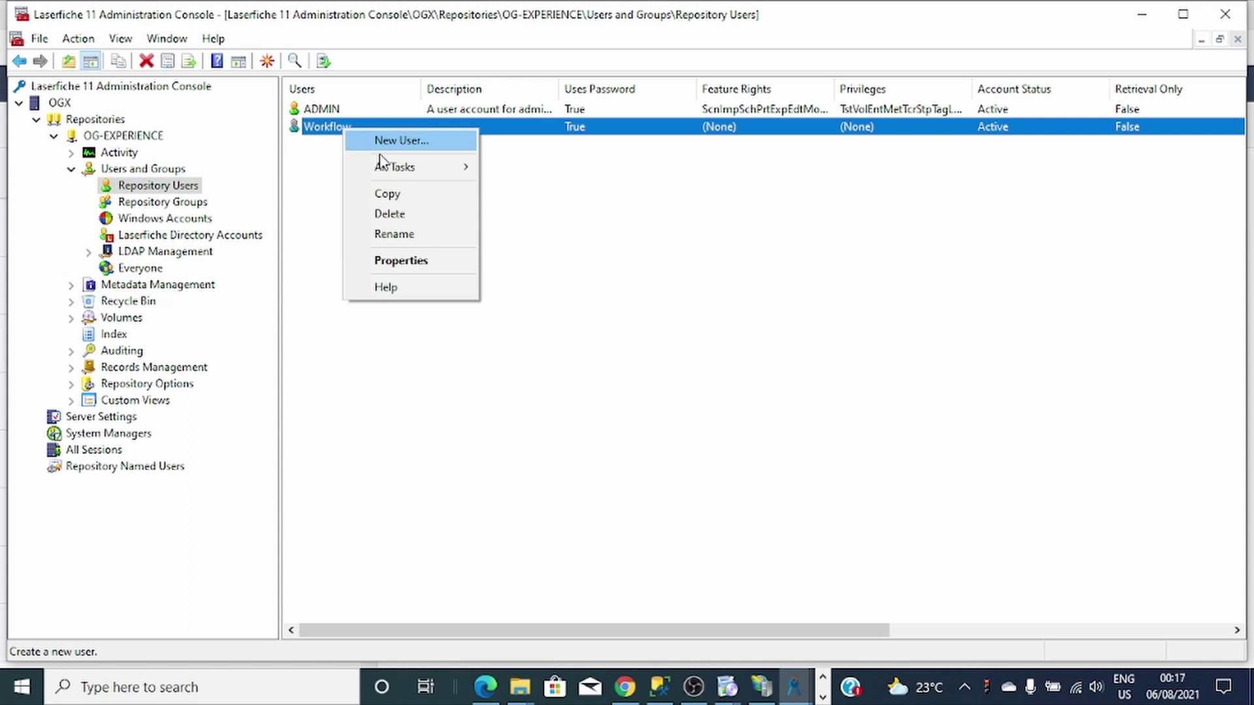
pyautogui.click(408, 262)
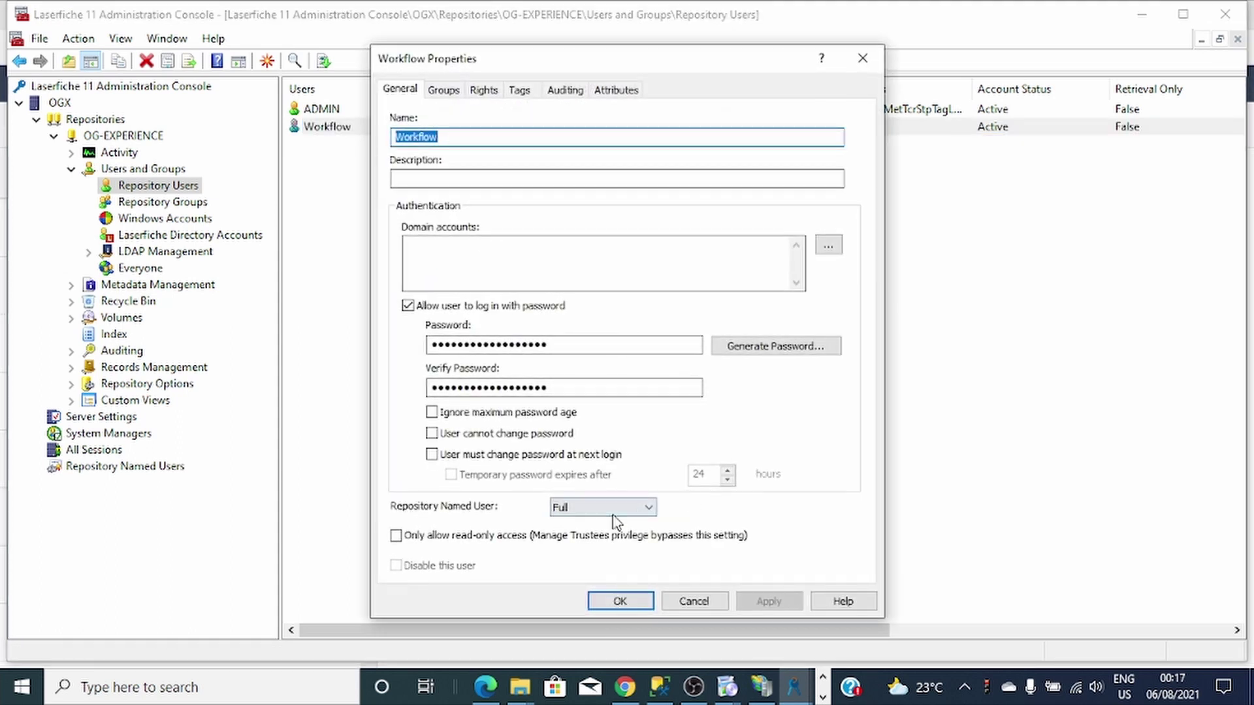
pyautogui.click(610, 507)
pyautogui.click(593, 526)
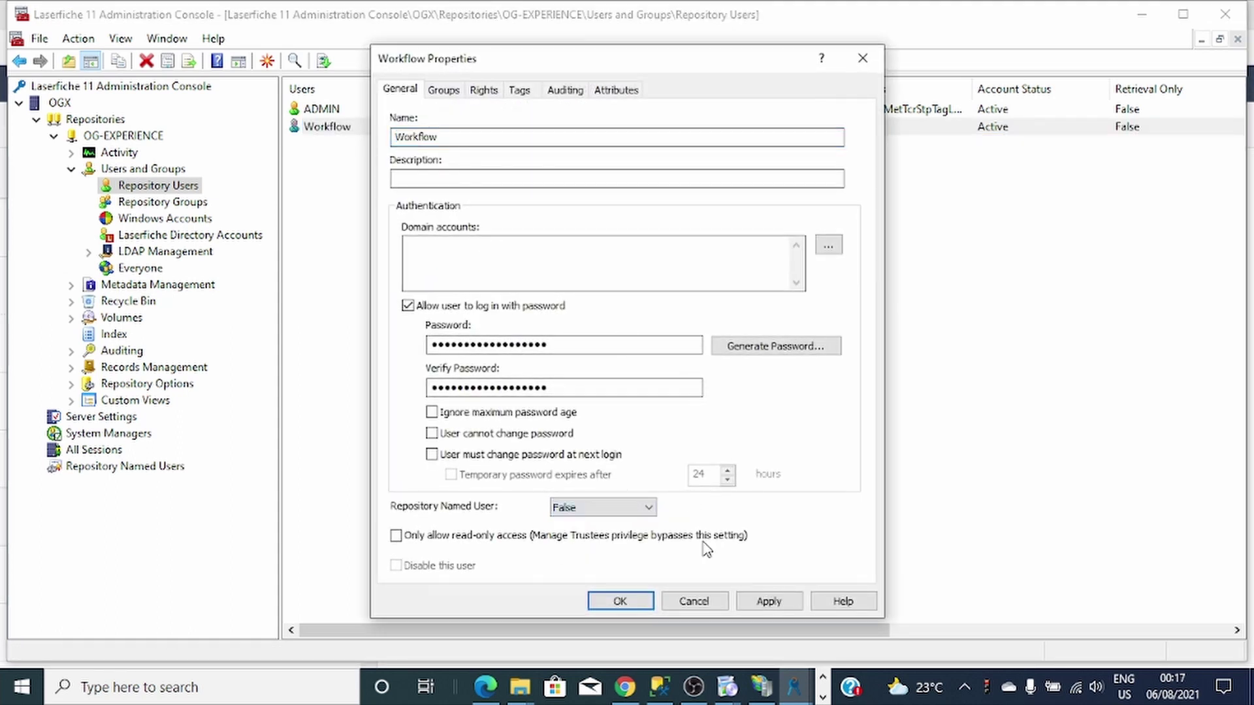
pyautogui.click(751, 603)
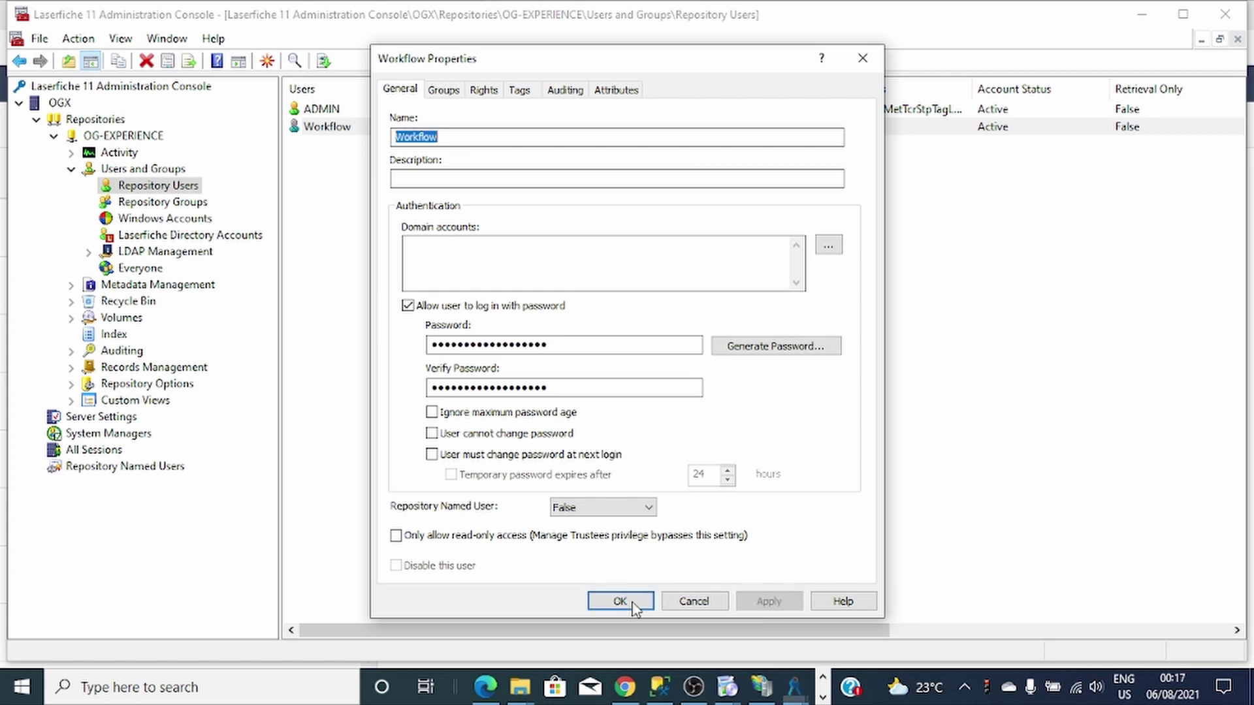
pyautogui.click(627, 601)
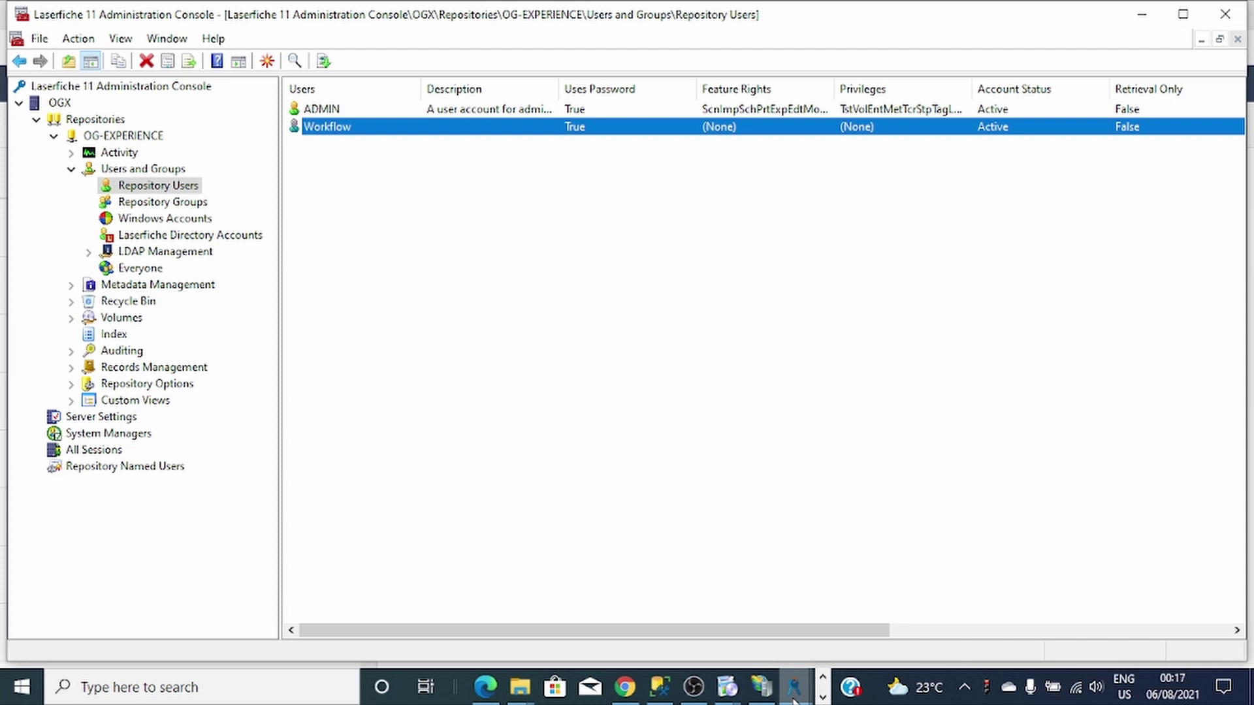
# Return to Workflow Configuration Manager's Email Server Manager and start adding a new SMTP server.
pyautogui.moveTo(794, 699)
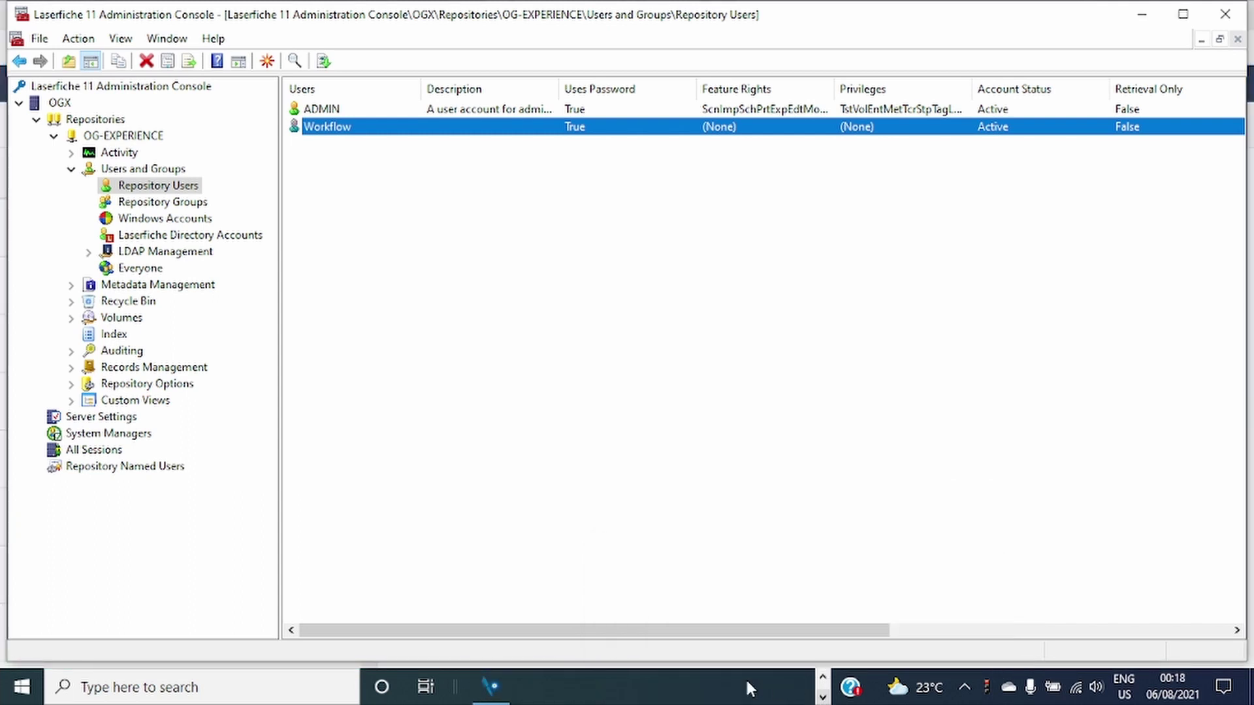
pyautogui.click(492, 686)
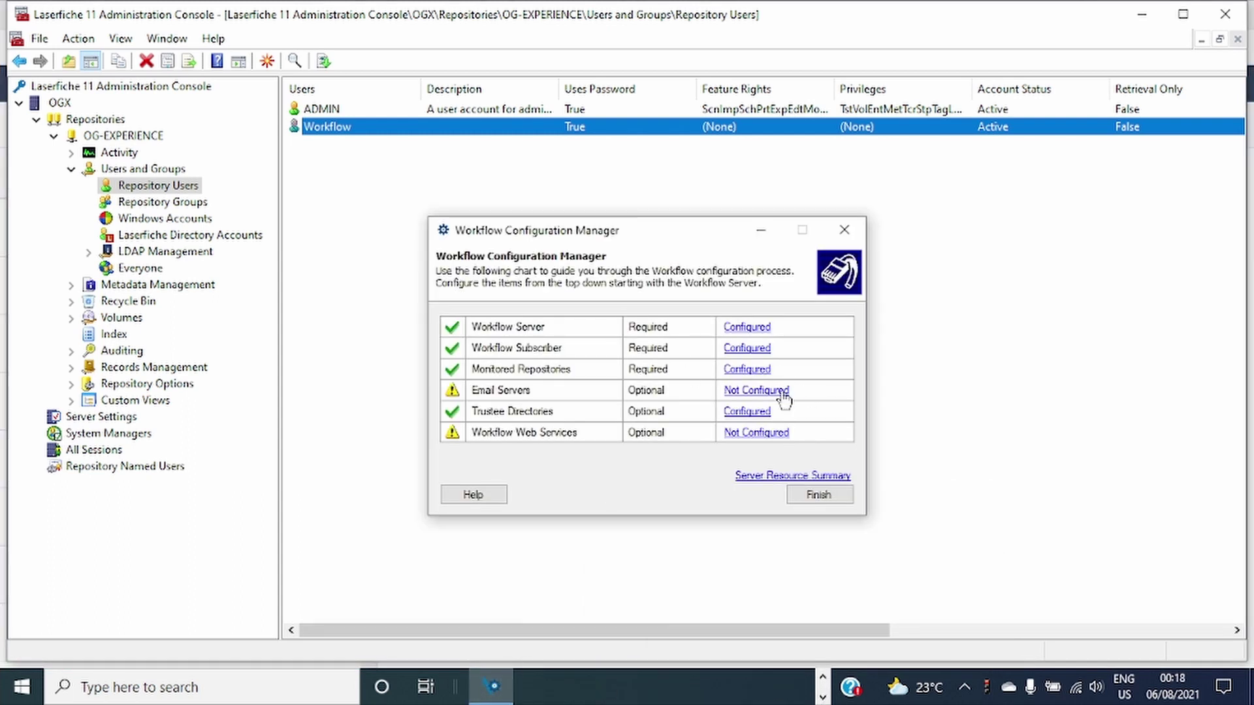
pyautogui.click(760, 391)
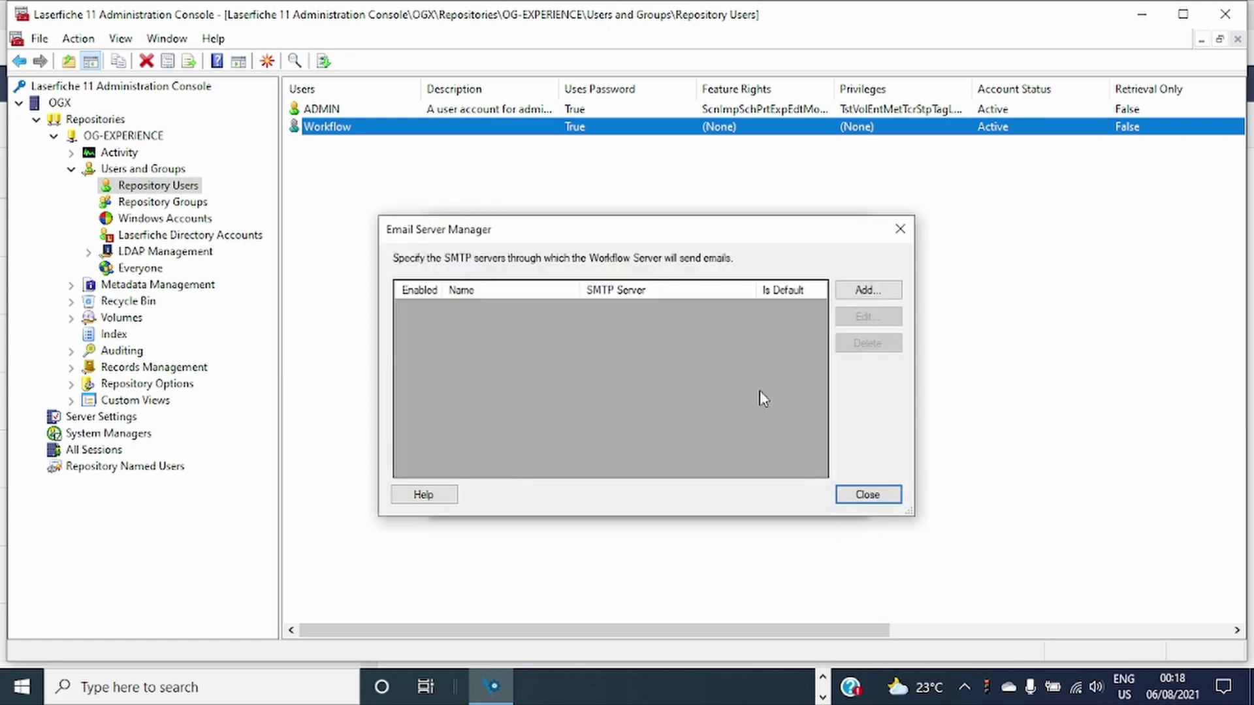
pyautogui.click(851, 297)
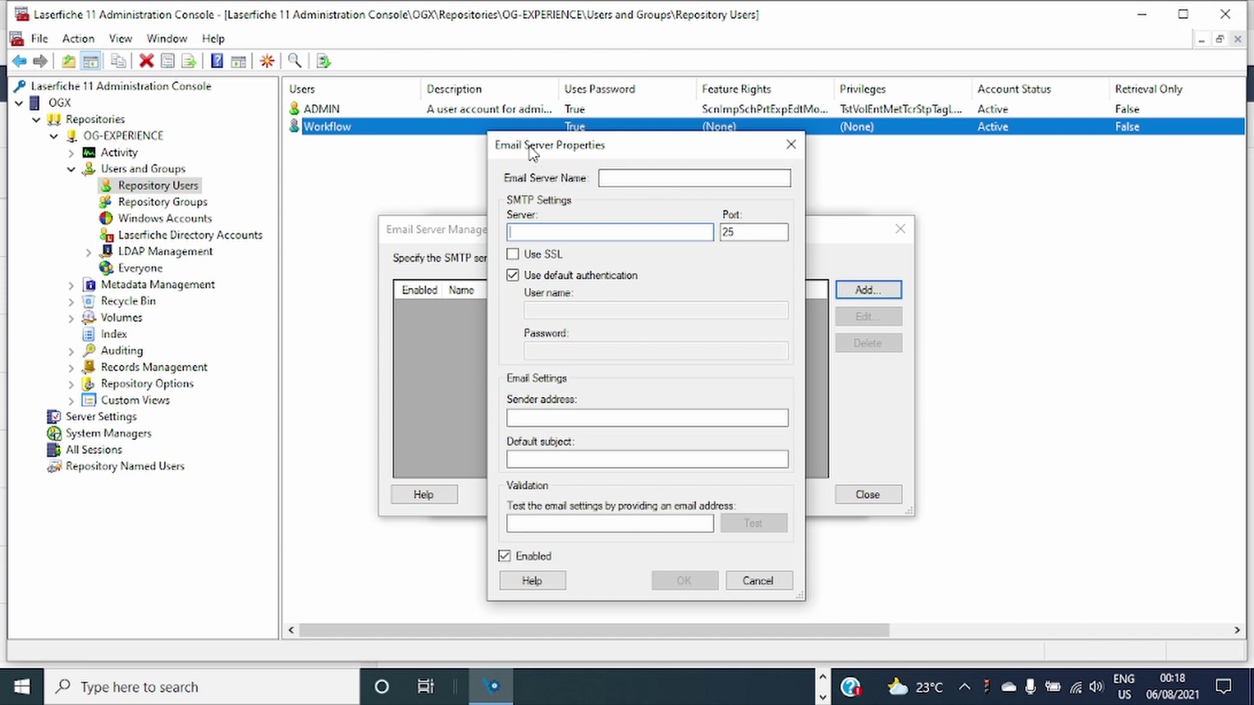
# Enter fura.websitewelcome.com as the SMTP server address.
pyautogui.moveTo(533, 149); pyautogui.dragTo(493, 153)
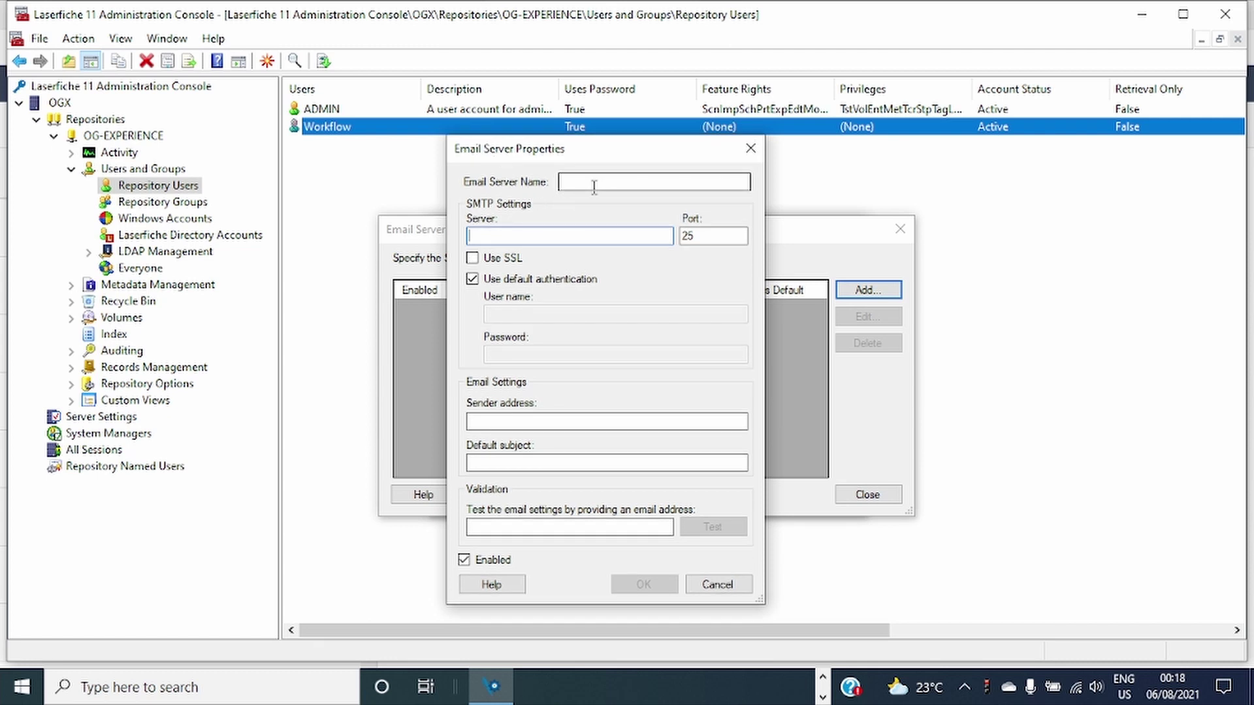
pyautogui.click(526, 423)
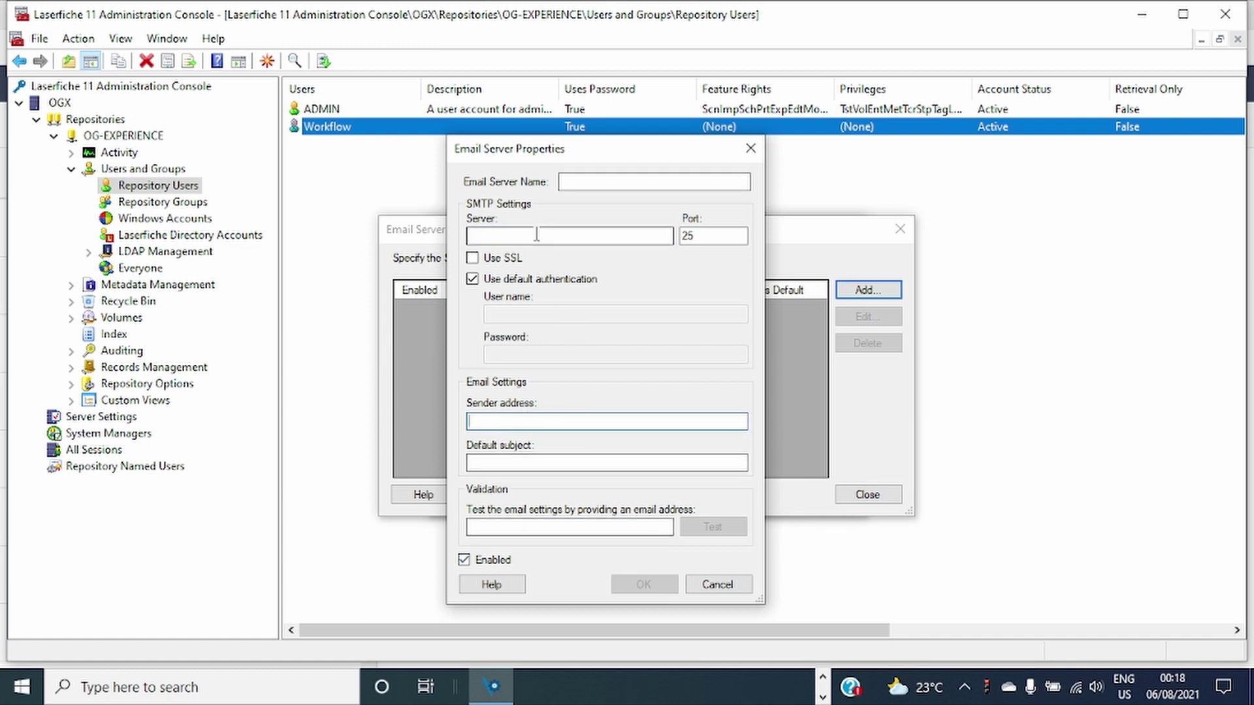
pyautogui.write('fura.w')
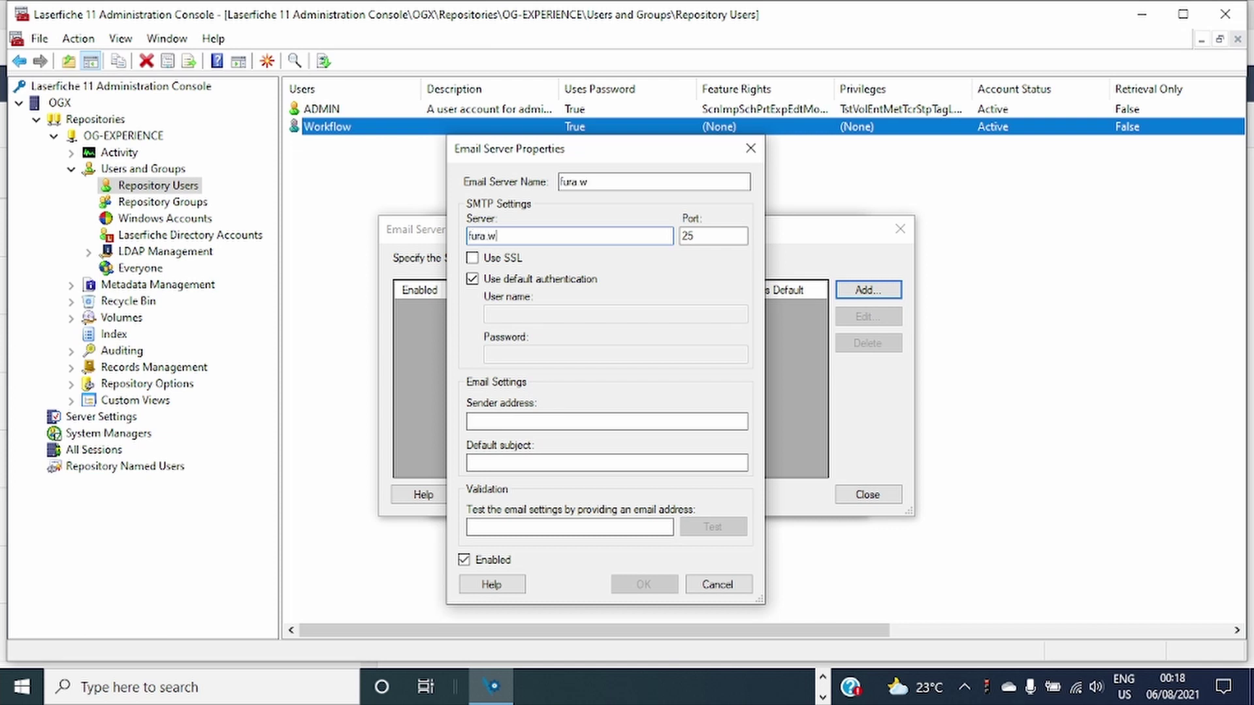
pyautogui.write('ebsitewelcome.')
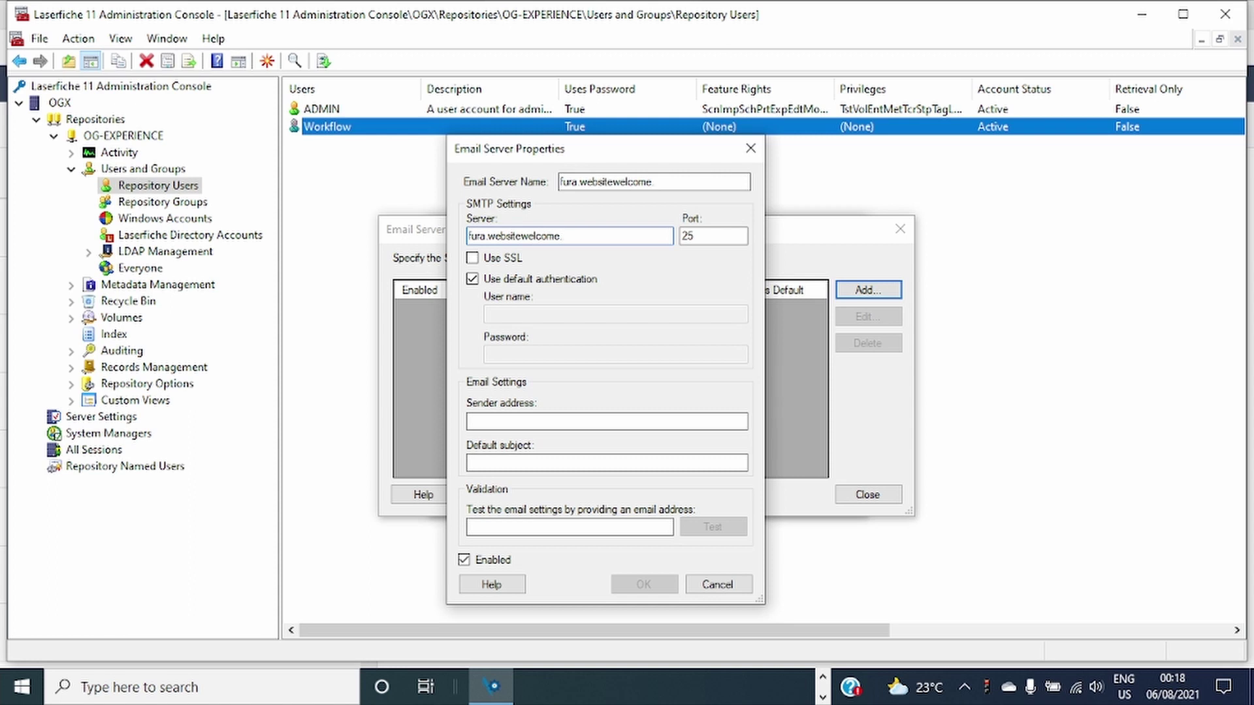
pyautogui.write('com')
# Turn off default authentication, enter the account user name and password, and copy the user name.
pyautogui.click(473, 278)
pyautogui.click(472, 279)
pyautogui.click(510, 310)
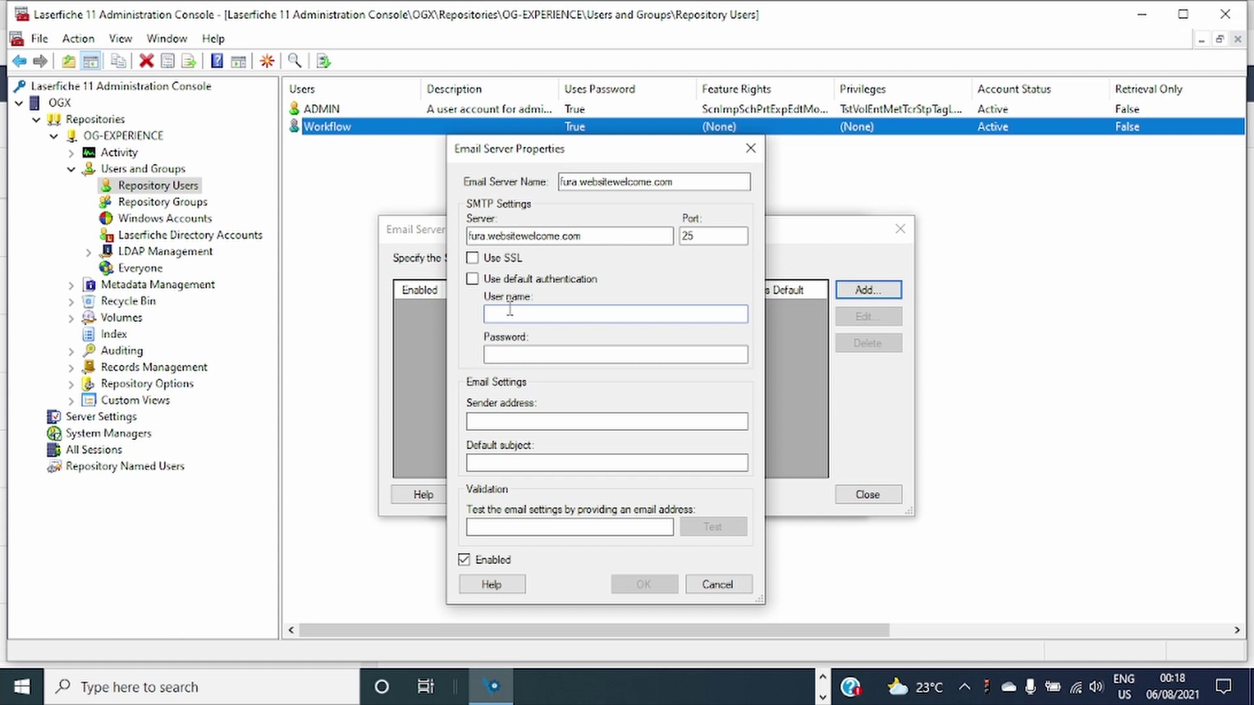
pyautogui.click(537, 353)
pyautogui.click(534, 422)
pyautogui.moveTo(625, 314); pyautogui.dragTo(409, 312)
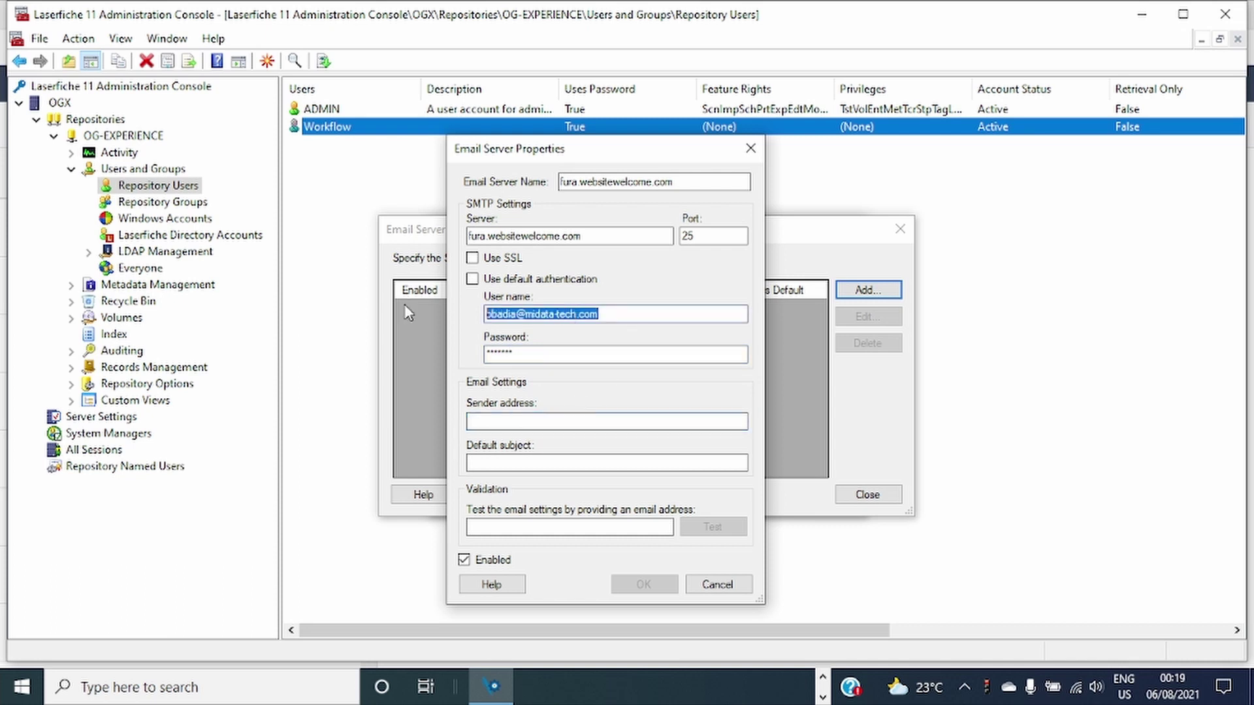
pyautogui.hotkey('ctrl', 'c')
# Paste the account e-mail as sender, enter a test recipient address, and send a test email.
pyautogui.click(507, 421)
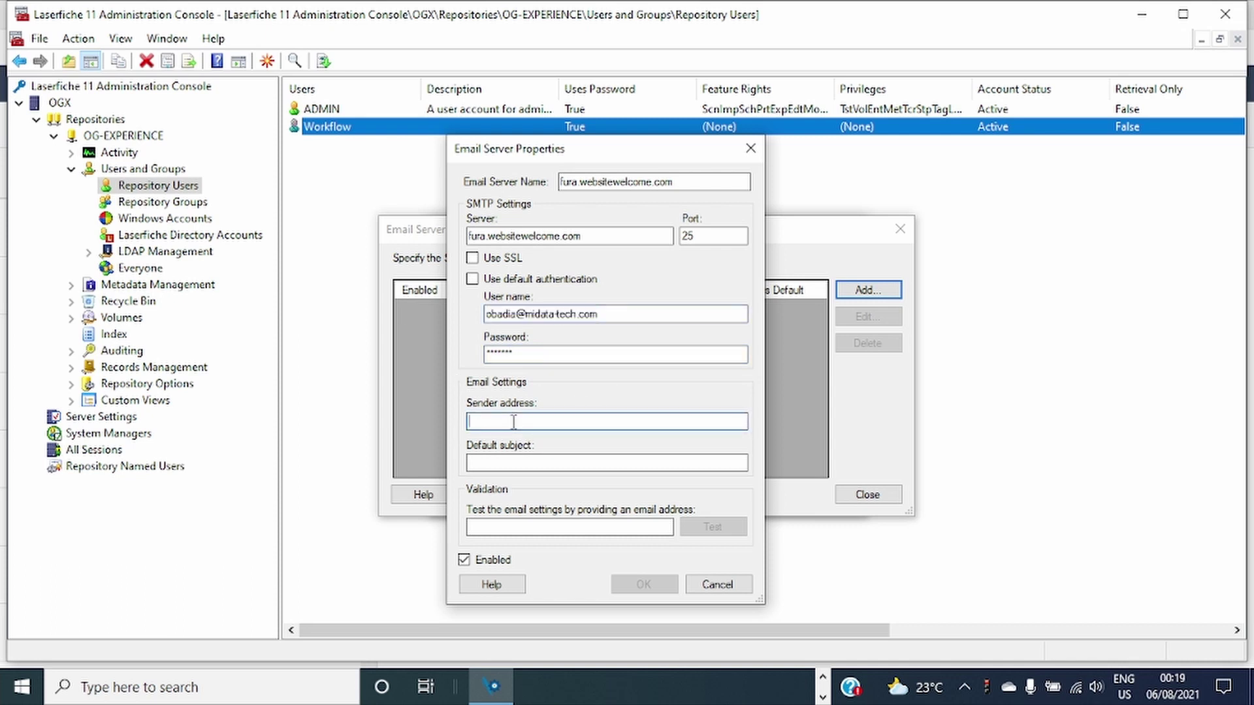
pyautogui.hotkey('ctrl', 'v')
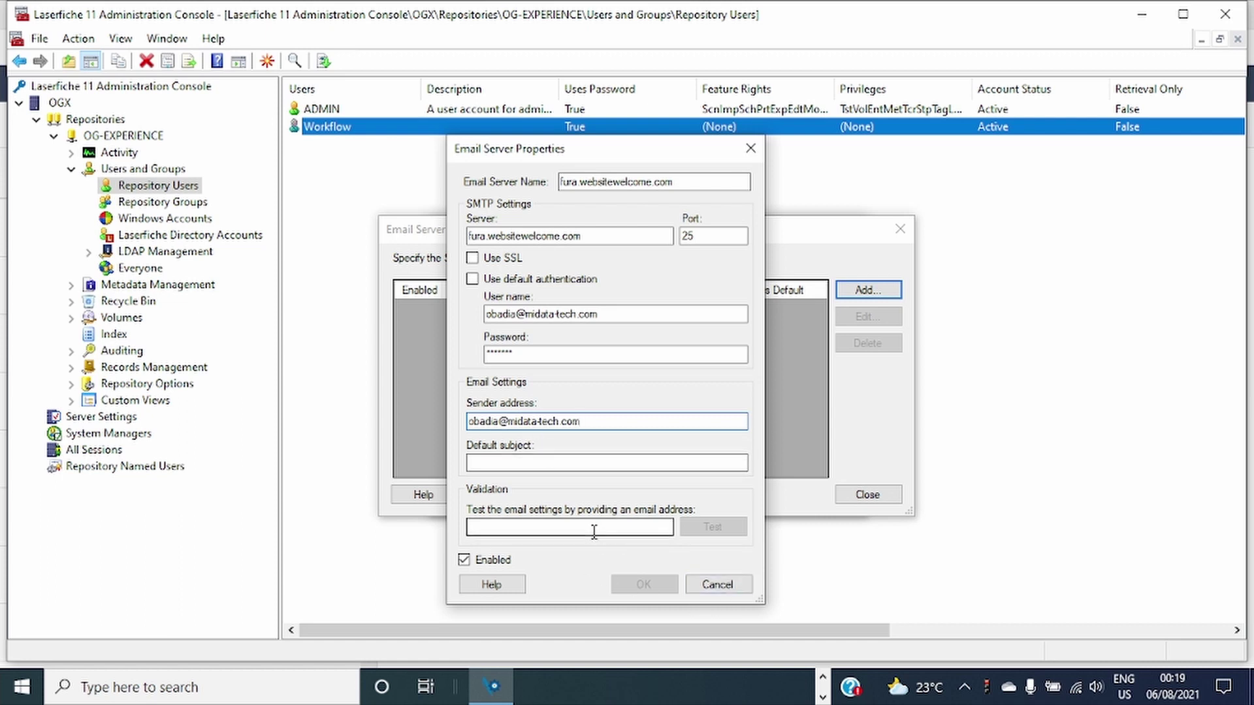
pyautogui.click(593, 529)
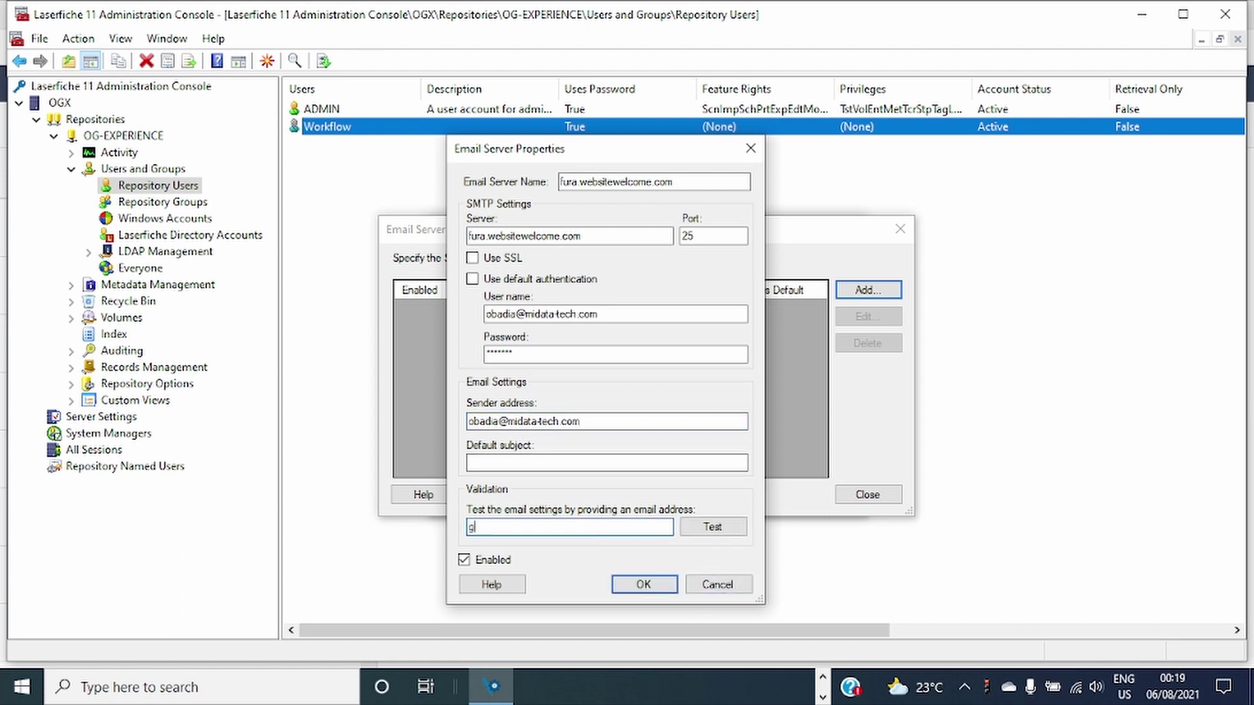
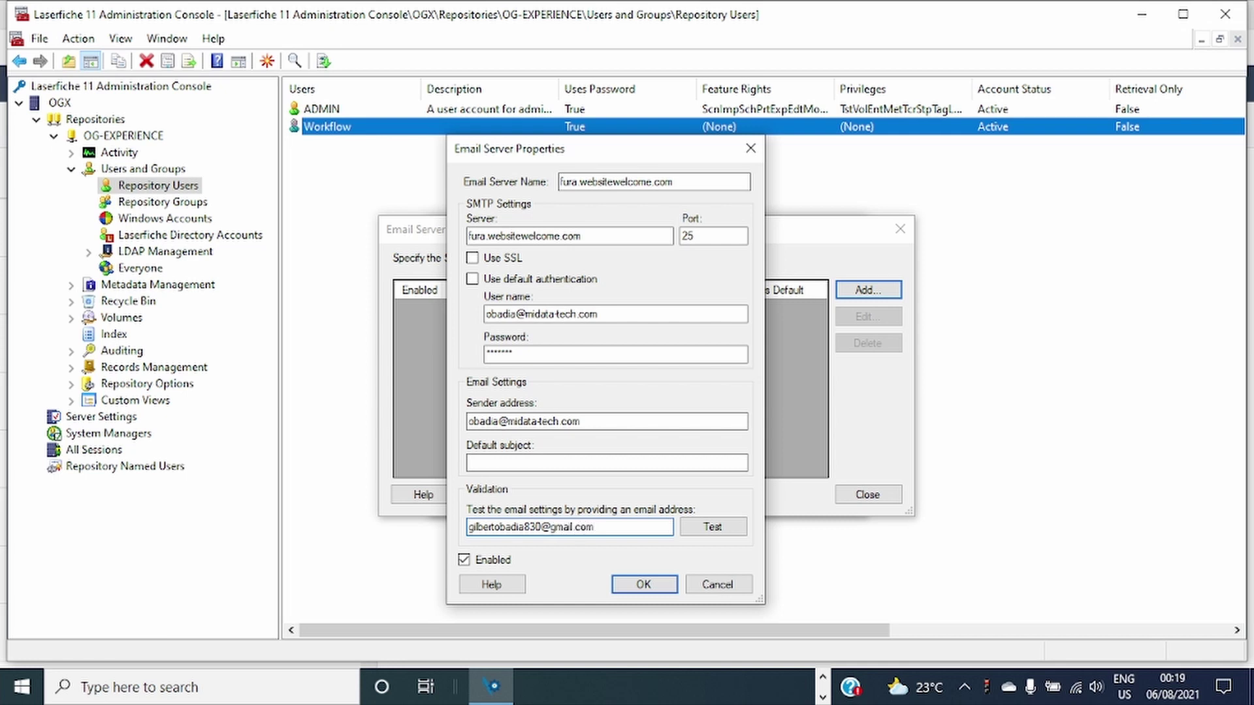
pyautogui.click(714, 525)
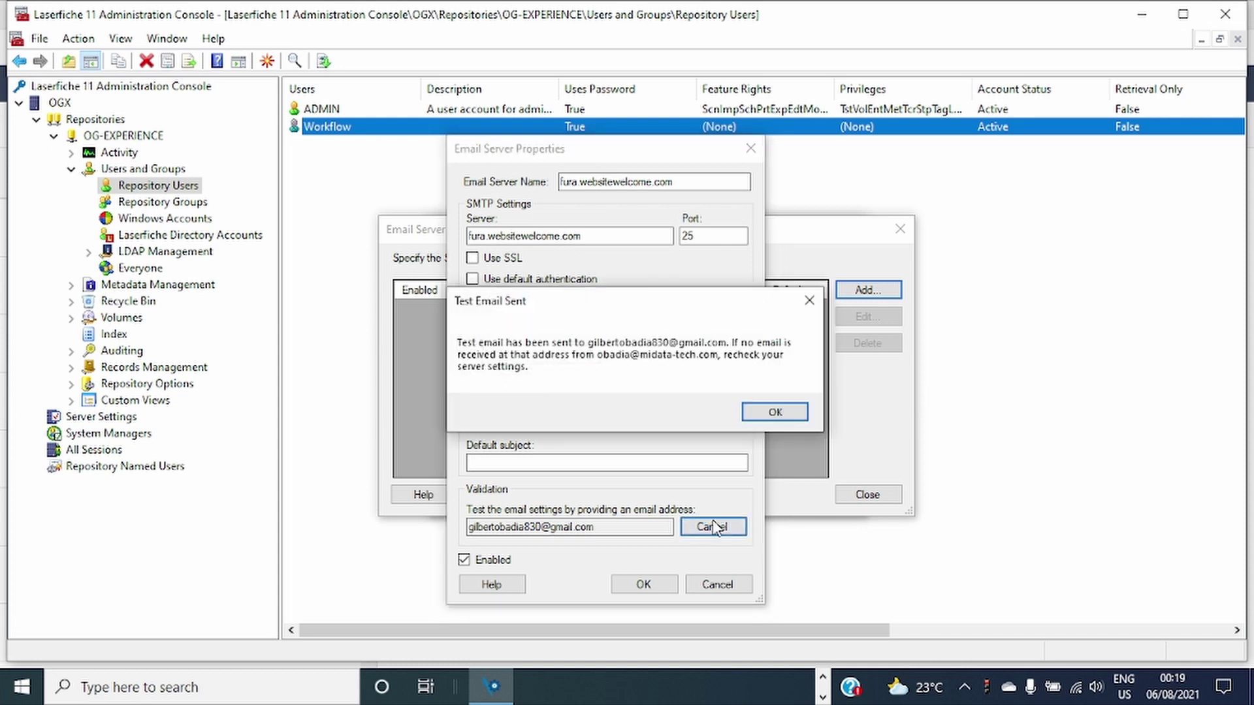
# Dismiss the test notice, save the email server, and close the Email Server Manager.
pyautogui.click(758, 418)
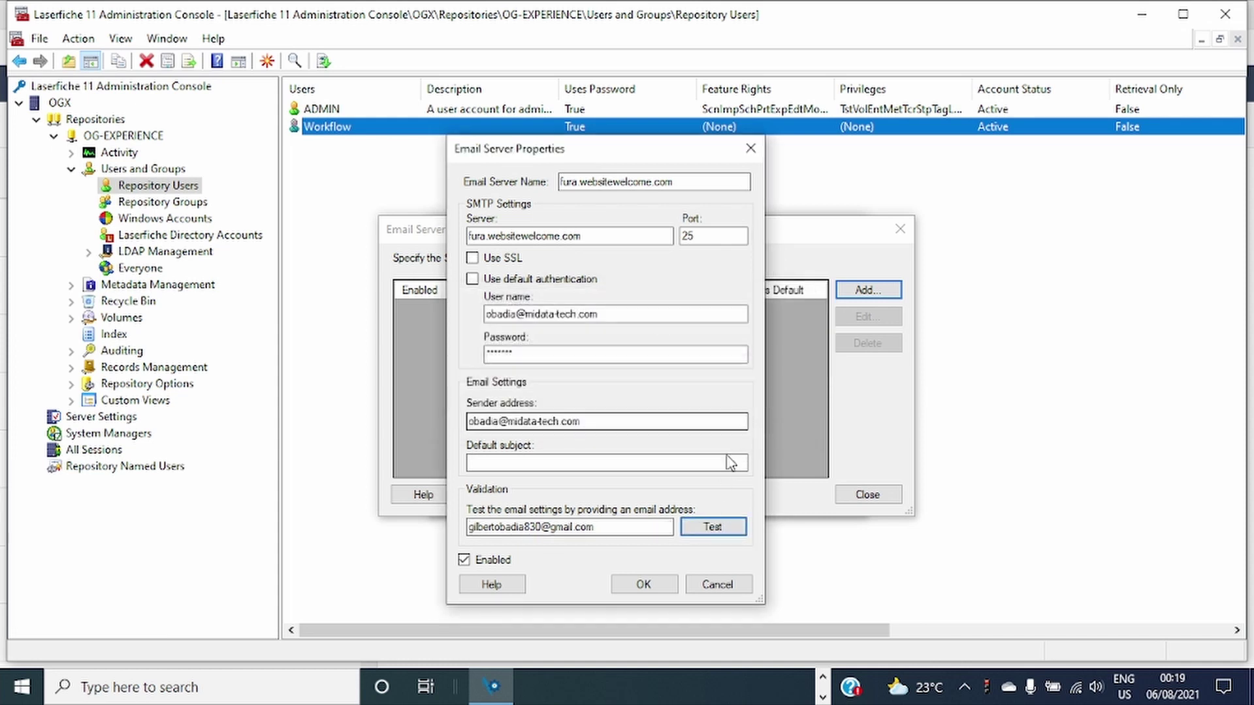
pyautogui.click(647, 585)
pyautogui.click(881, 498)
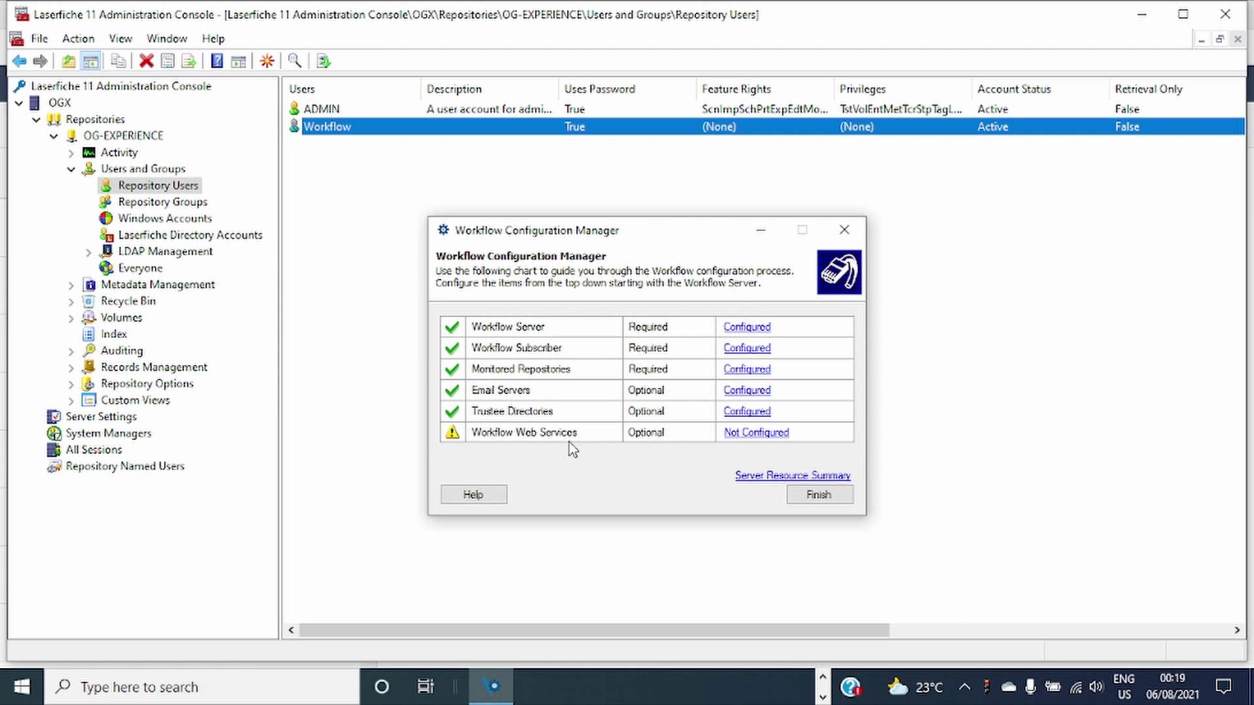
pyautogui.click(758, 433)
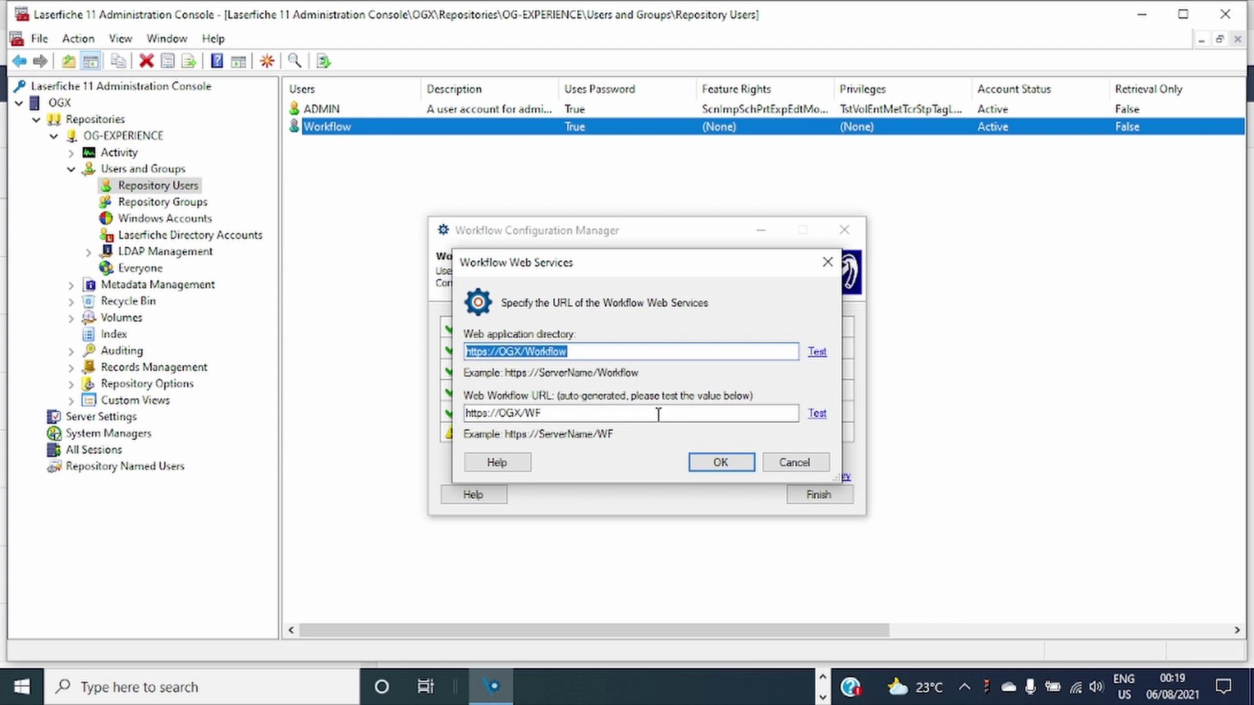
pyautogui.click(819, 352)
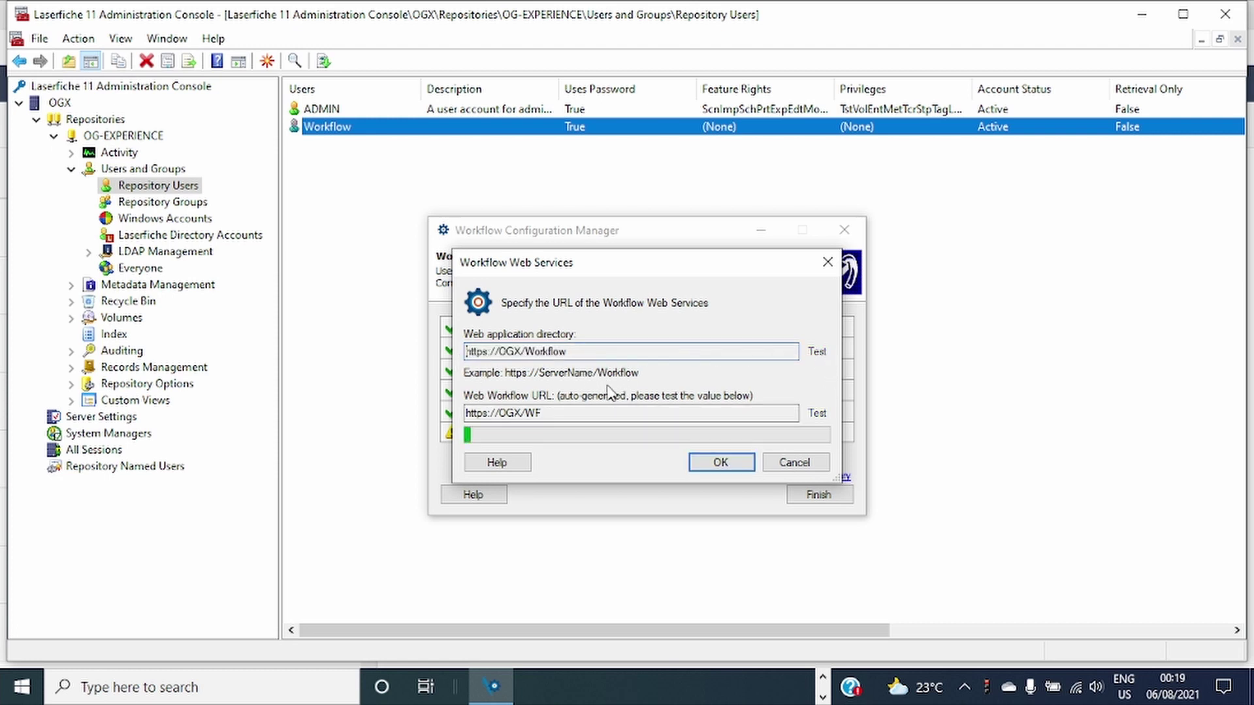
pyautogui.click(710, 412)
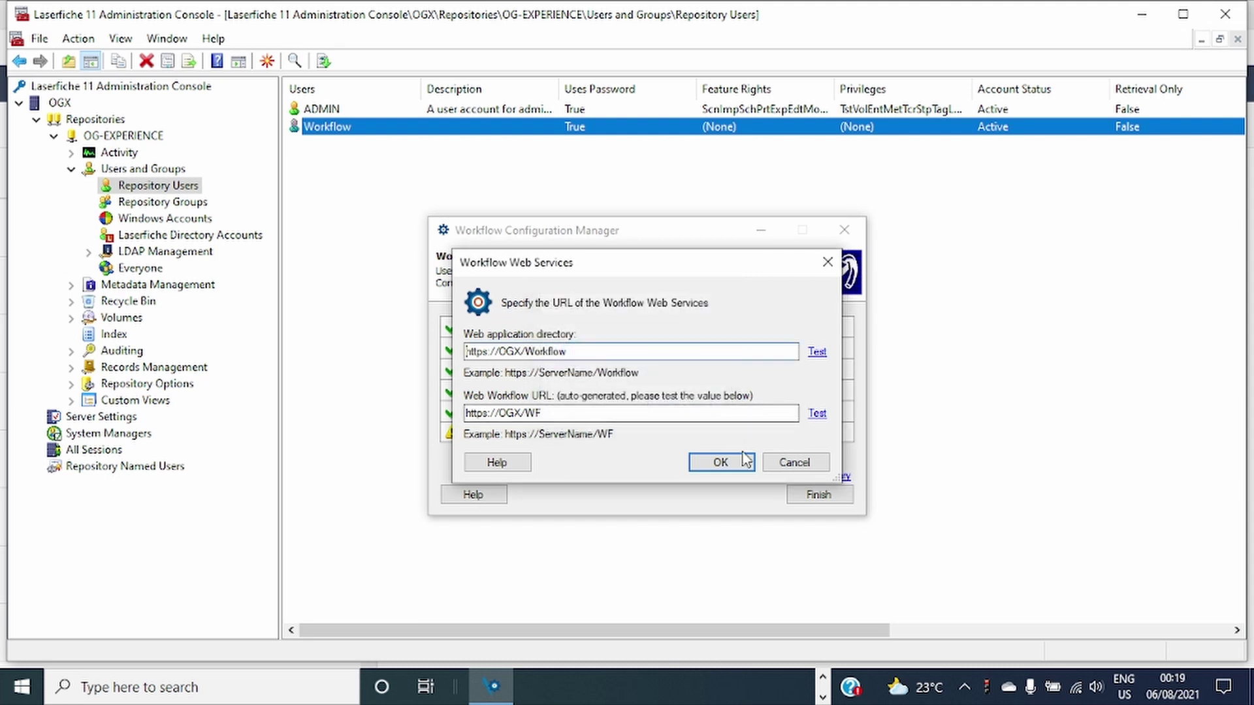
pyautogui.click(818, 413)
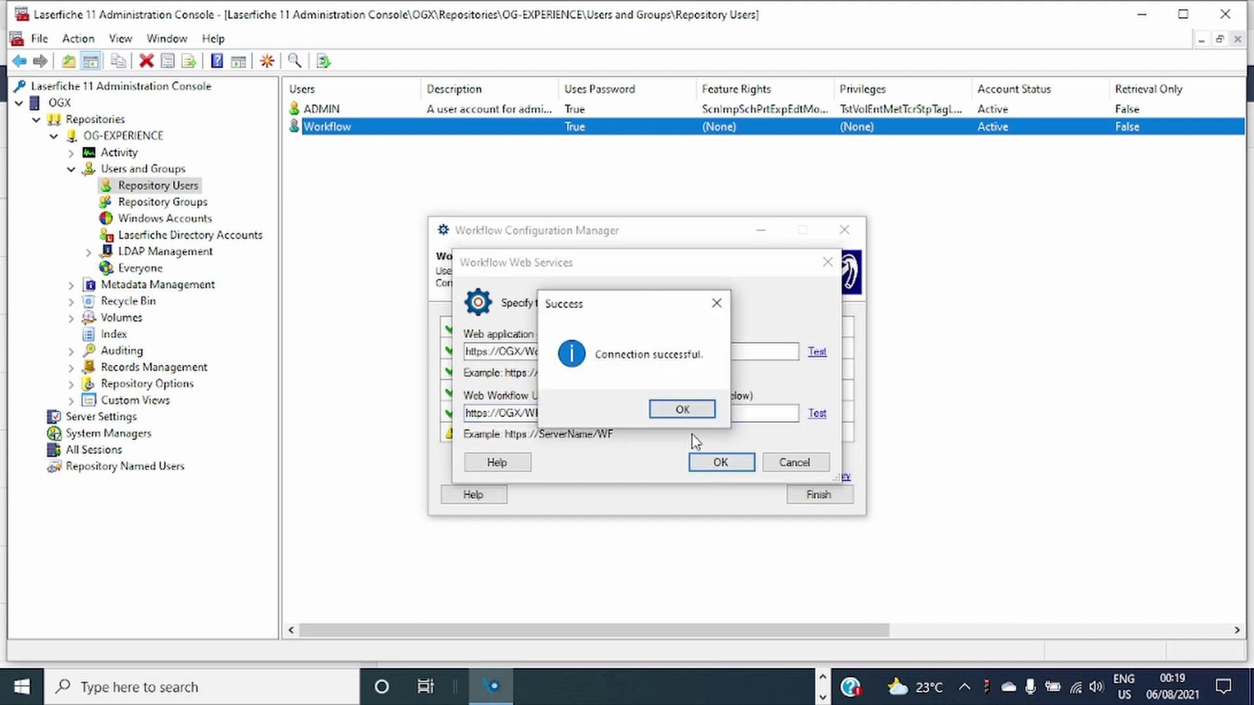
pyautogui.click(682, 409)
pyautogui.click(732, 465)
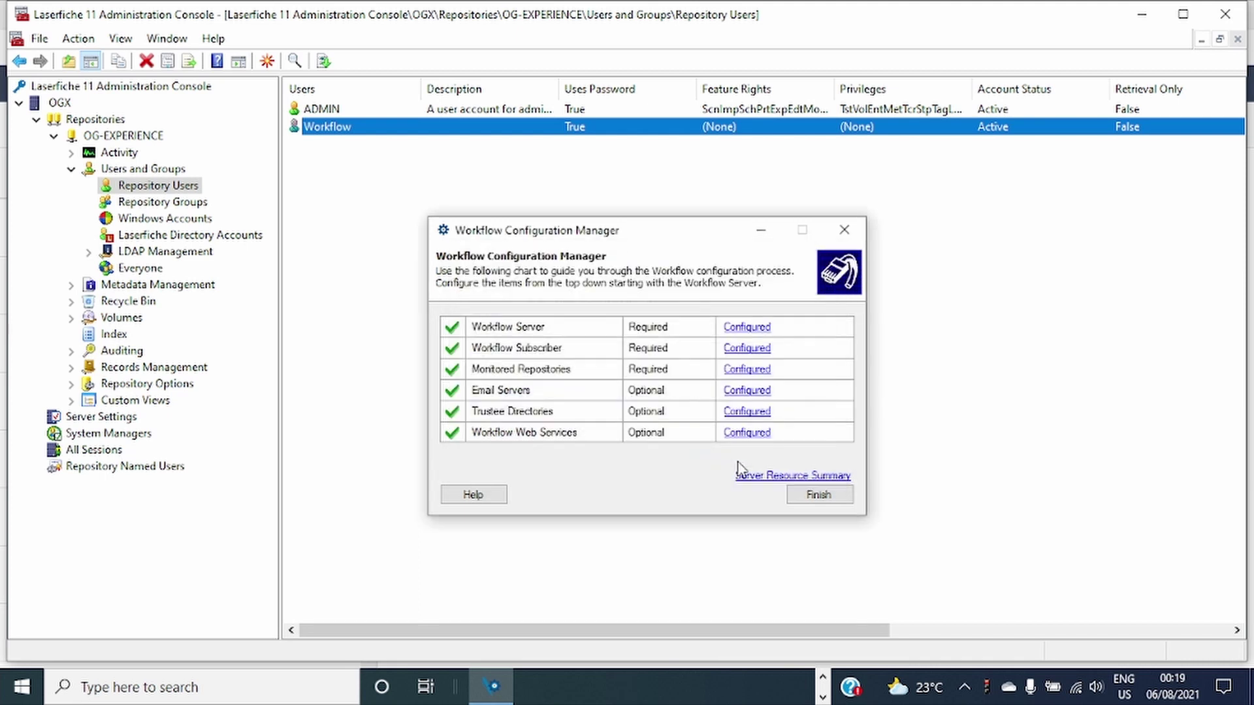
pyautogui.click(819, 495)
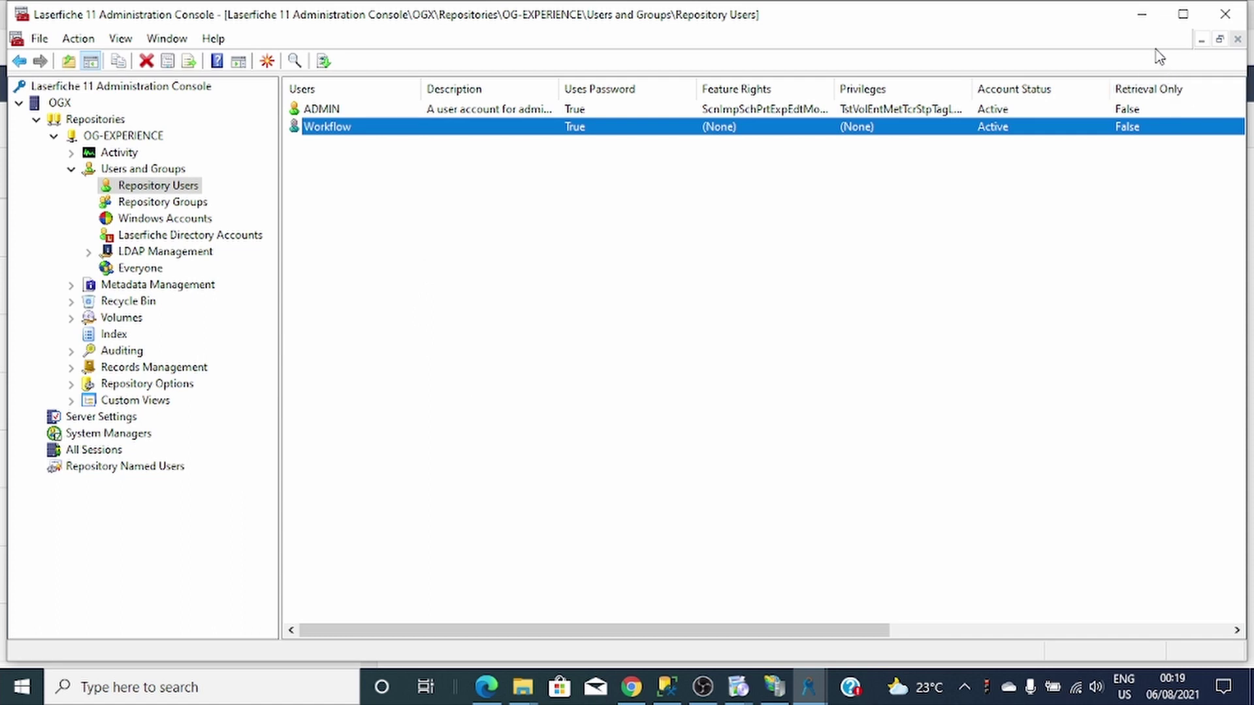
# Minimize the Administration Console and search Windows for 'workflo'.
pyautogui.click(1142, 13)
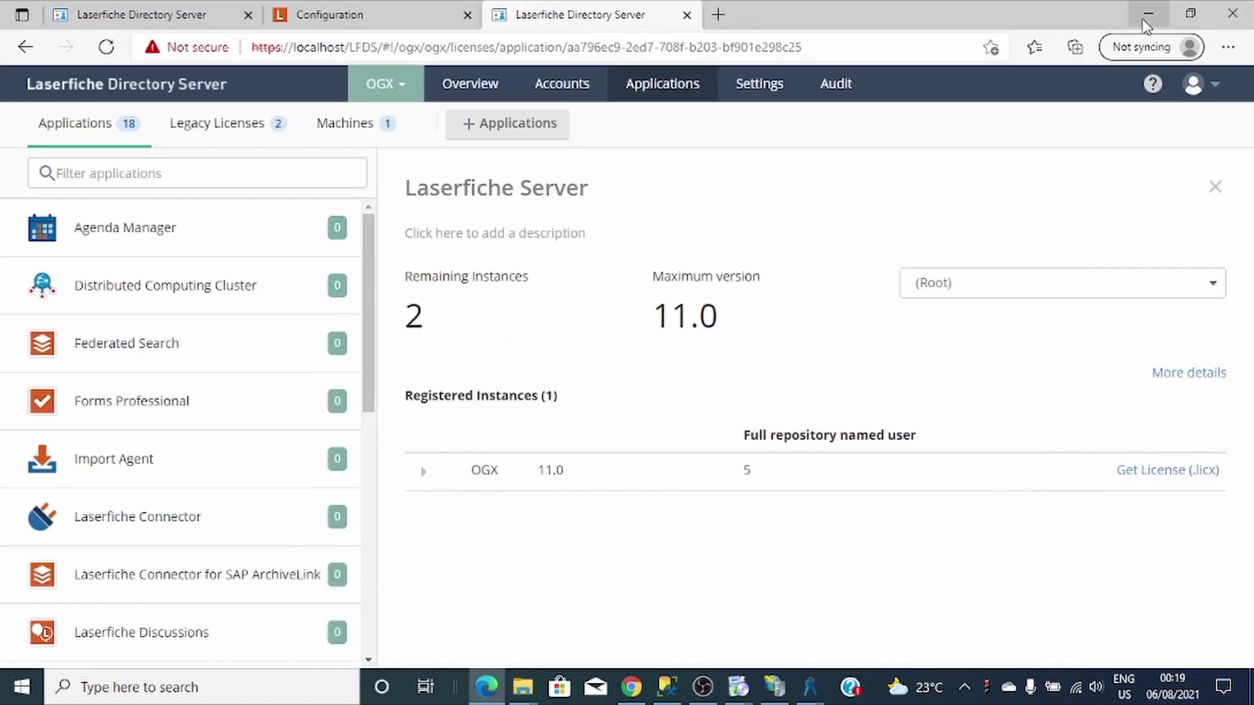
pyautogui.click(179, 685)
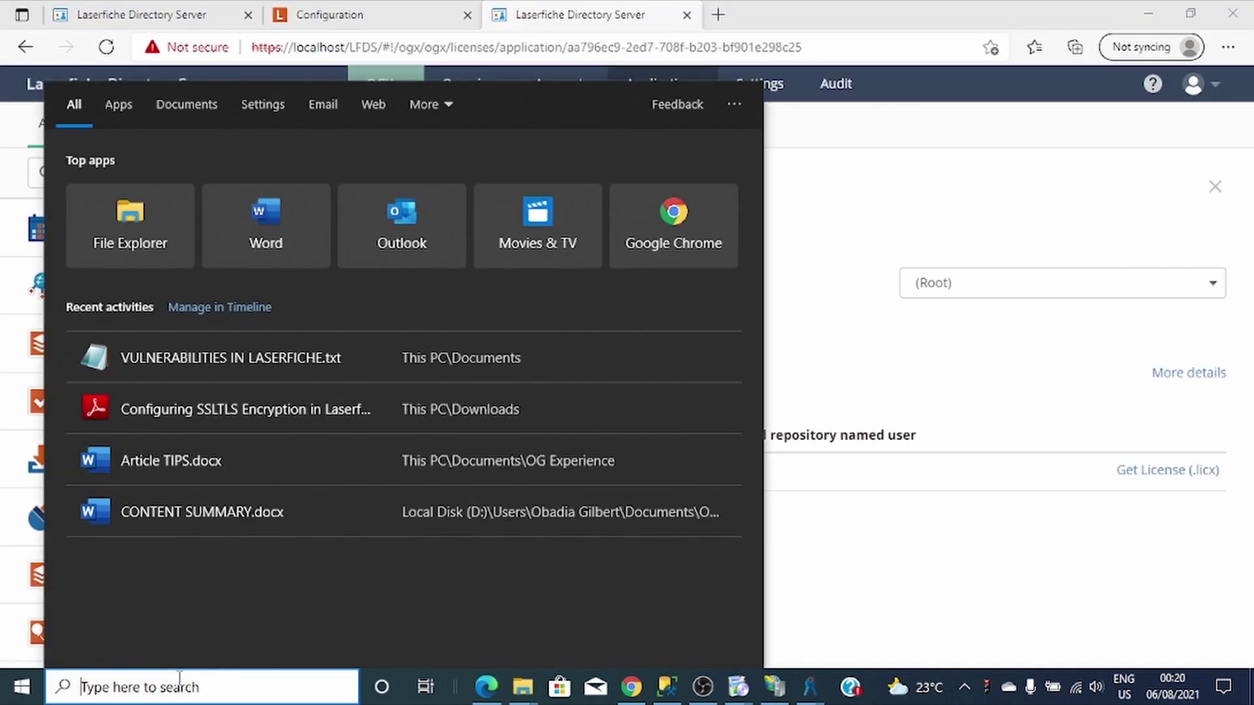
pyautogui.write('workflo')
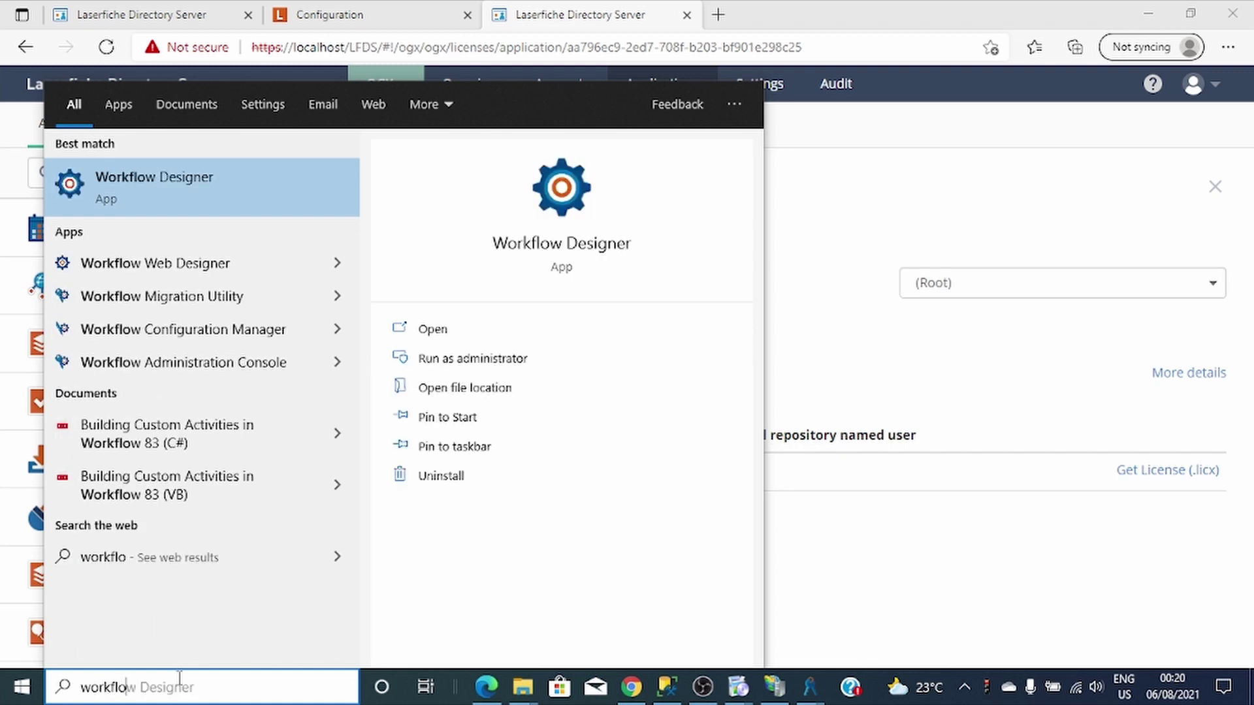
# Launch Workflow Designer and connect it to the localhost Workflow Server, with a successful connection test.
pyautogui.click(127, 164)
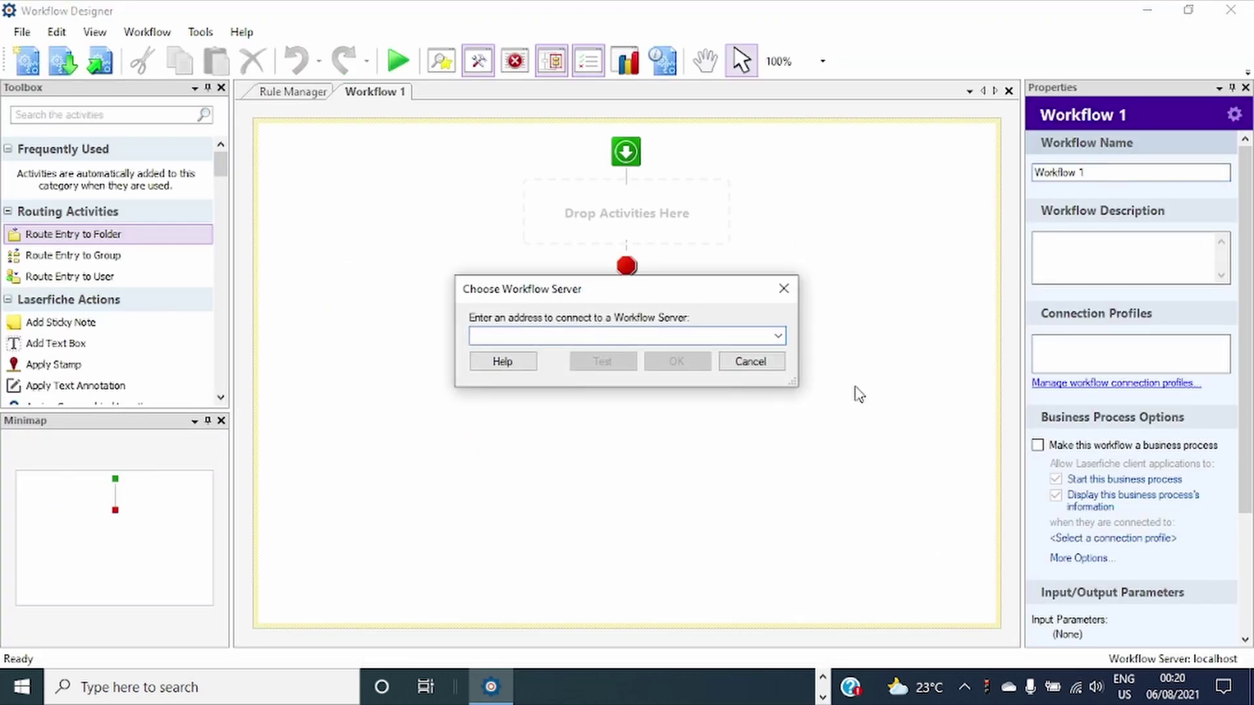
pyautogui.click(778, 336)
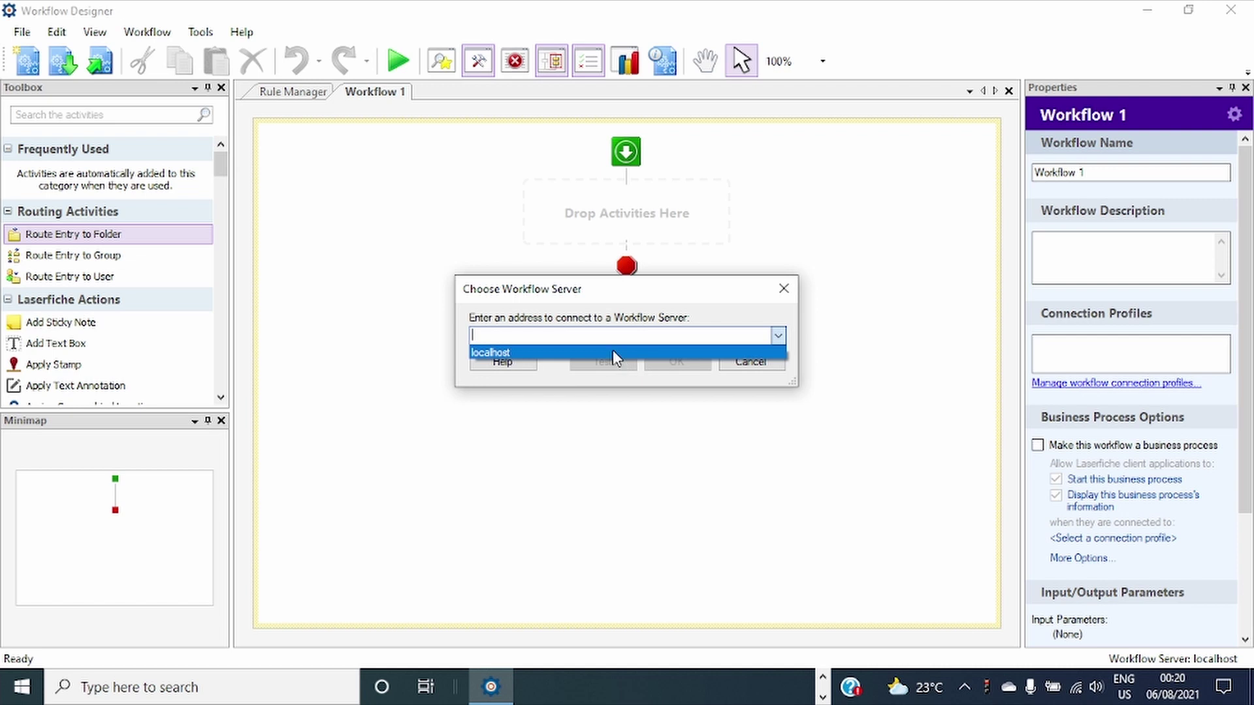
pyautogui.click(581, 353)
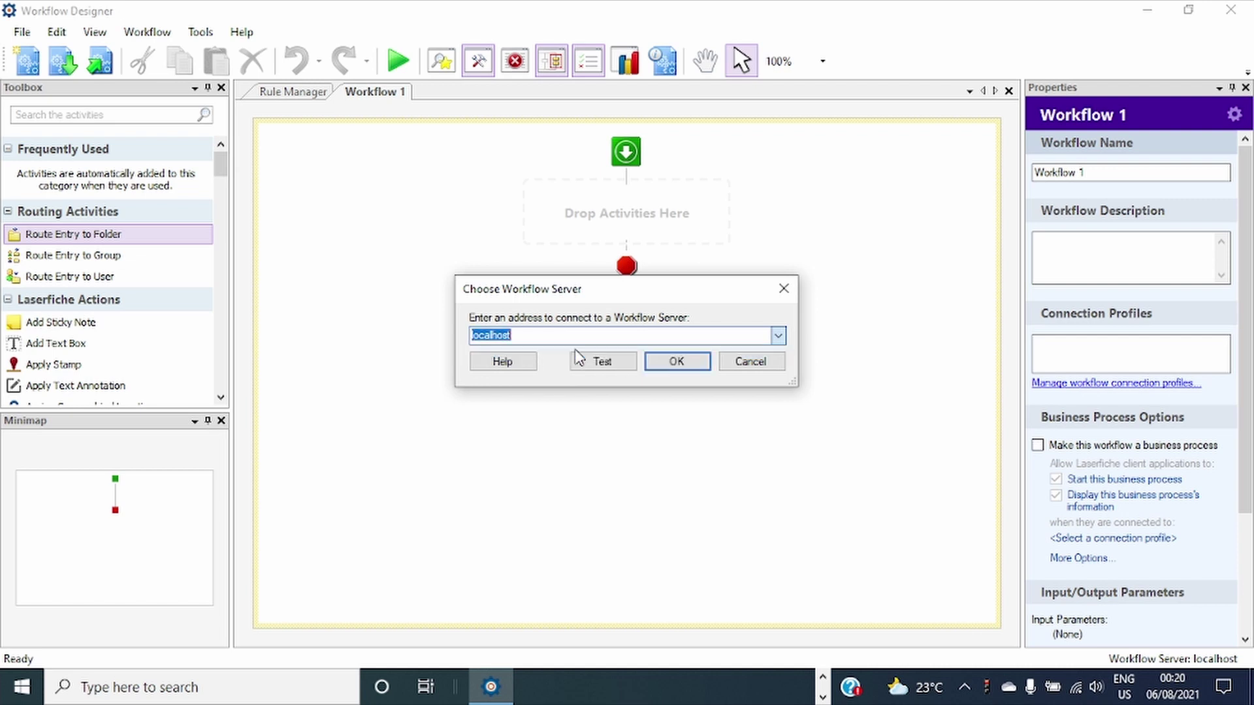
pyautogui.click(601, 363)
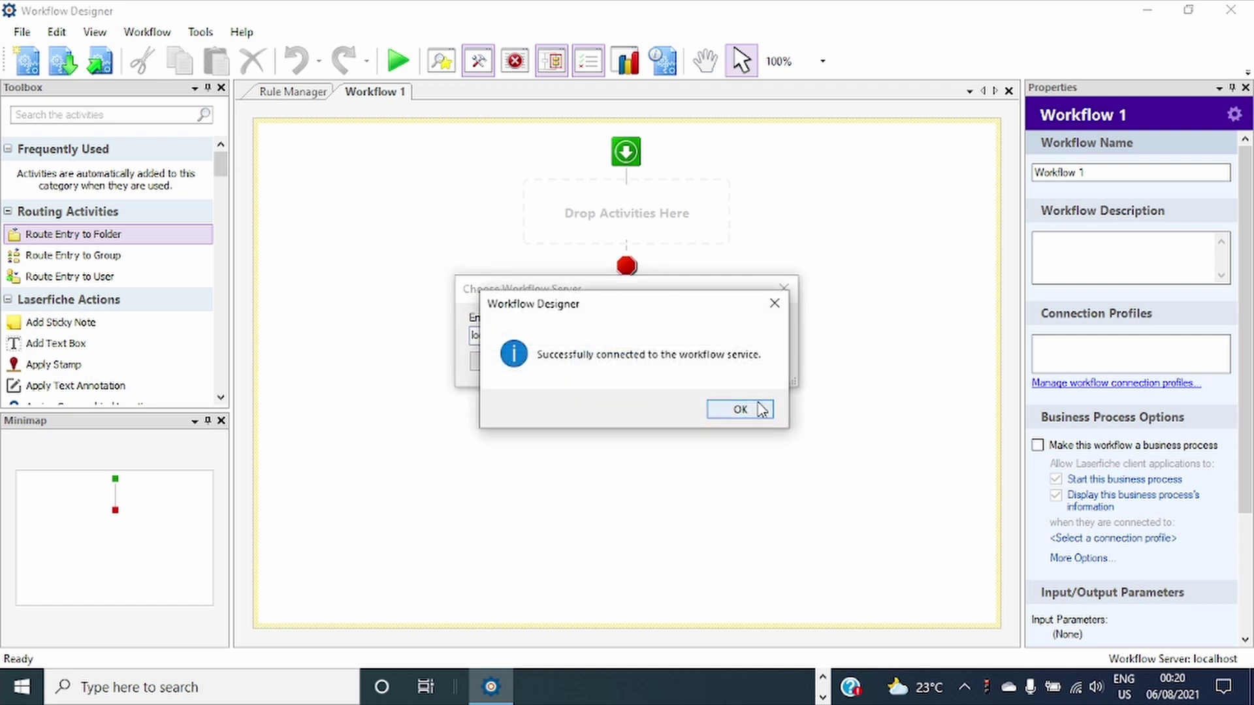
pyautogui.click(758, 410)
pyautogui.click(603, 362)
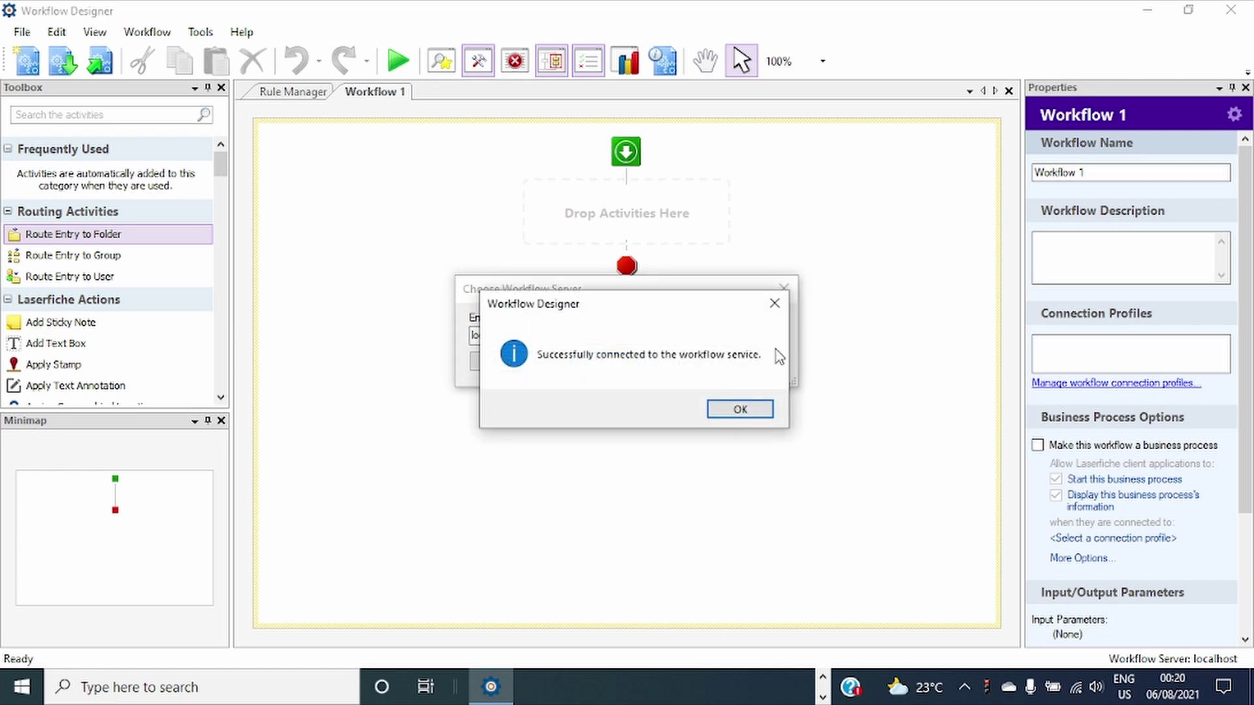
pyautogui.click(751, 410)
pyautogui.click(785, 288)
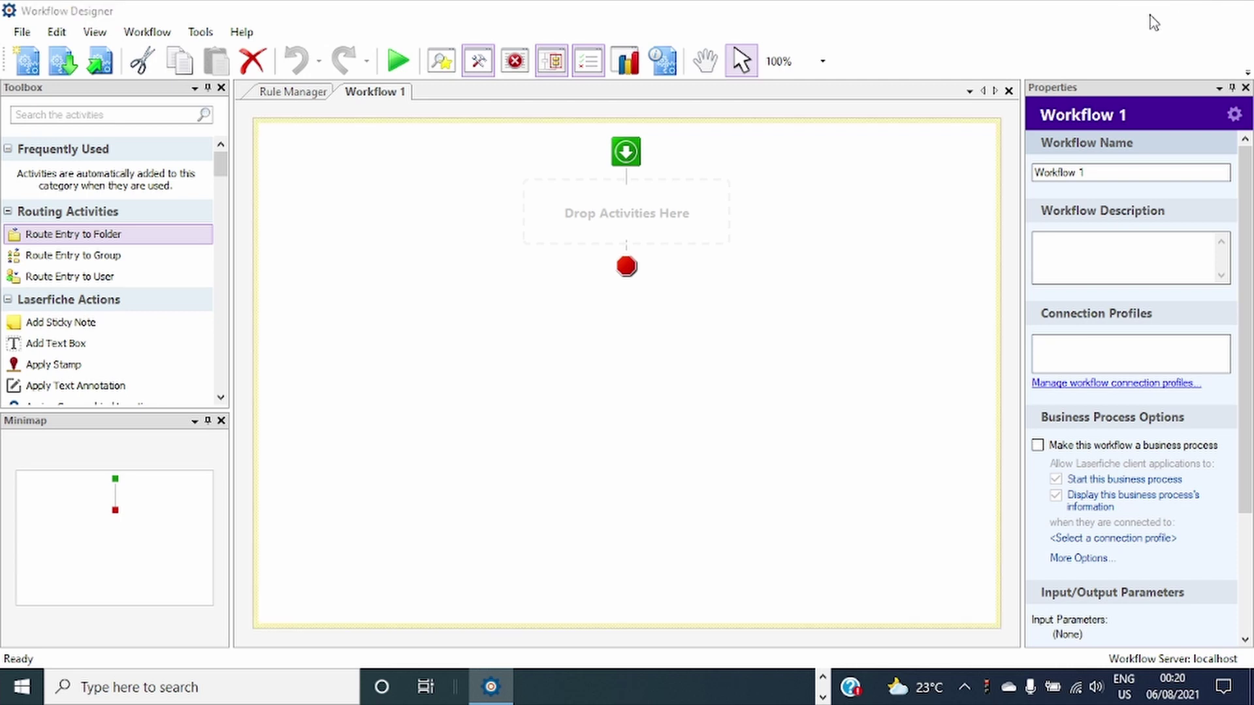
# Minimize Workflow Designer and the Edge browser to reveal the desktop.
pyautogui.click(1147, 11)
pyautogui.click(1149, 13)
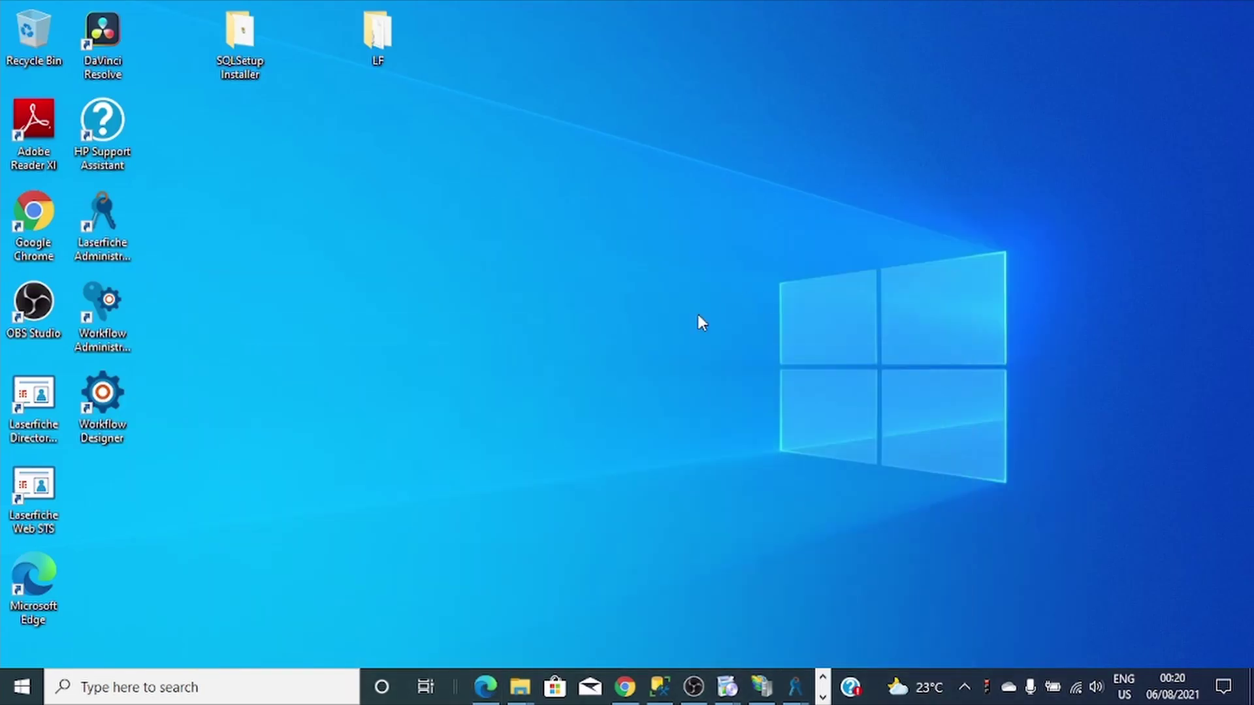